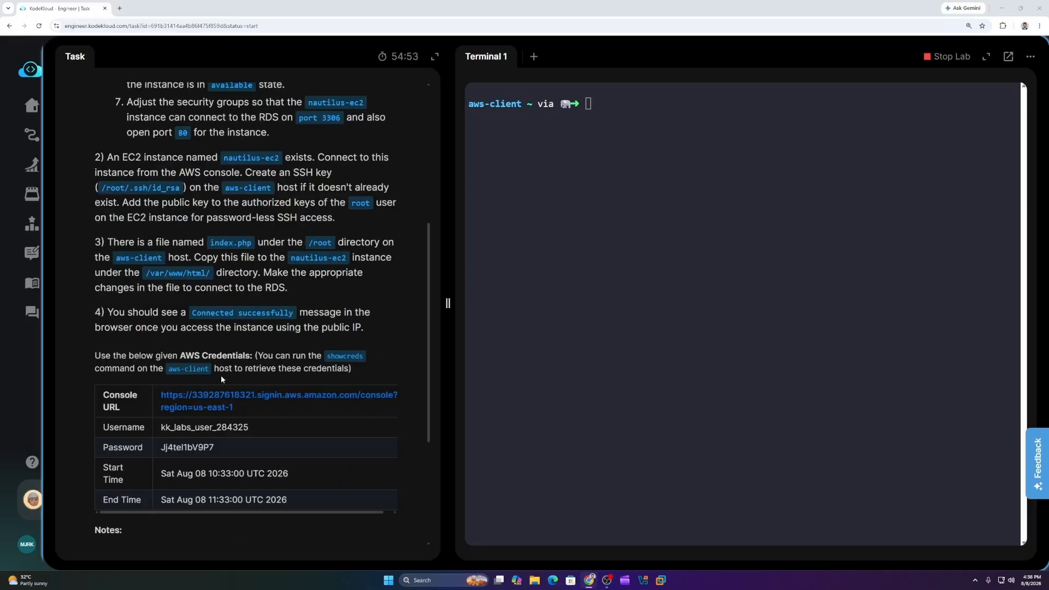
- Open the AWS console URL from the lab task and enter the provided IAM username on the sign-in page
{"action": "left_click", "coordinate": [218, 399]}
{"action": "key", "text": "ctrl+shift+Tab"}
{"action": "left_click_drag", "start_coordinate": [249, 429], "coordinate": [161, 428]}
{"action": "right_click", "coordinate": [180, 429]}
{"action": "left_click", "coordinate": [205, 439]}
{"action": "key", "text": "ctrl+Tab"}
{"action": "left_click", "coordinate": [437, 192]}
{"action": "key", "text": "ctrl+a"}
{"action": "key", "text": "ctrl+v"}
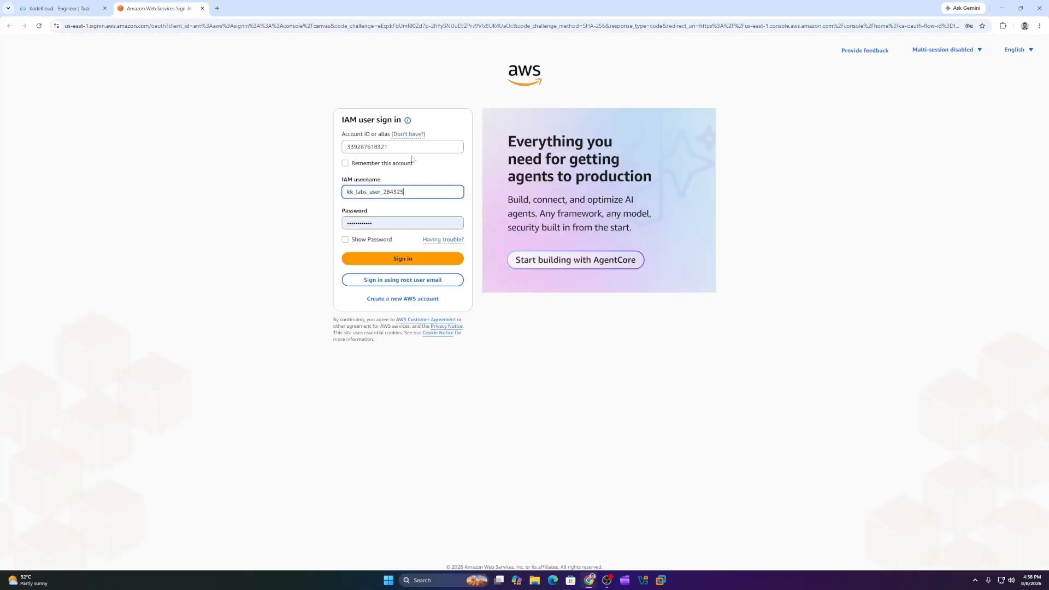
- Copy the account password from the lab credentials into the sign-in form's password field and sign in
{"action": "key", "text": "ctrl+shift+Tab"}
{"action": "left_click_drag", "start_coordinate": [220, 452], "coordinate": [163, 452]}
{"action": "right_click", "coordinate": [163, 452]}
{"action": "left_click", "coordinate": [192, 332]}
{"action": "key", "text": "ctrl+Tab"}
{"action": "left_click", "coordinate": [389, 225]}
{"action": "key", "text": "ctrl+a"}
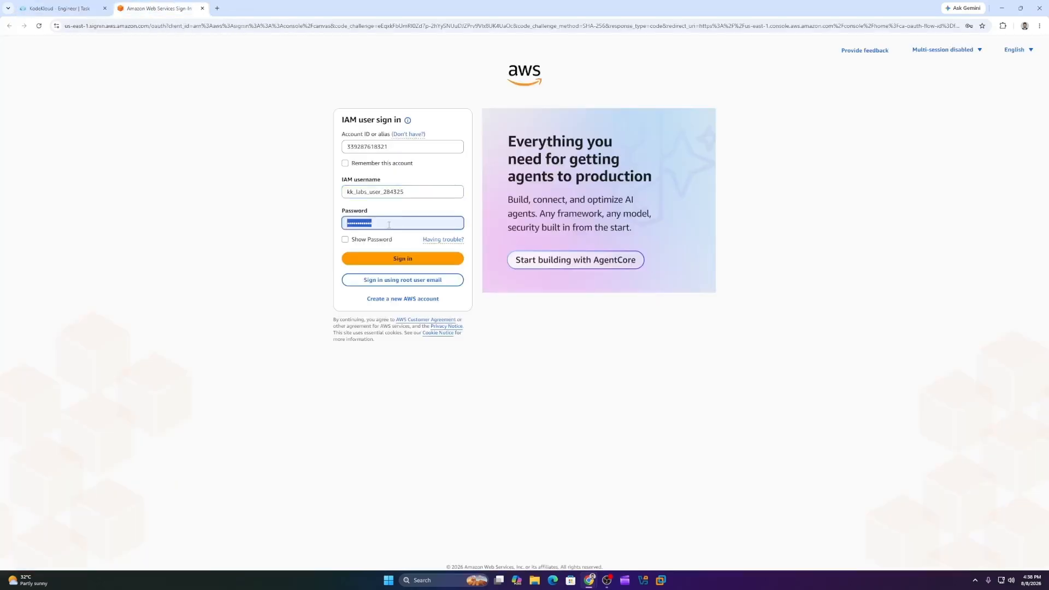
{"action": "key", "text": "ctrl+v"}
{"action": "left_click", "coordinate": [414, 262]}
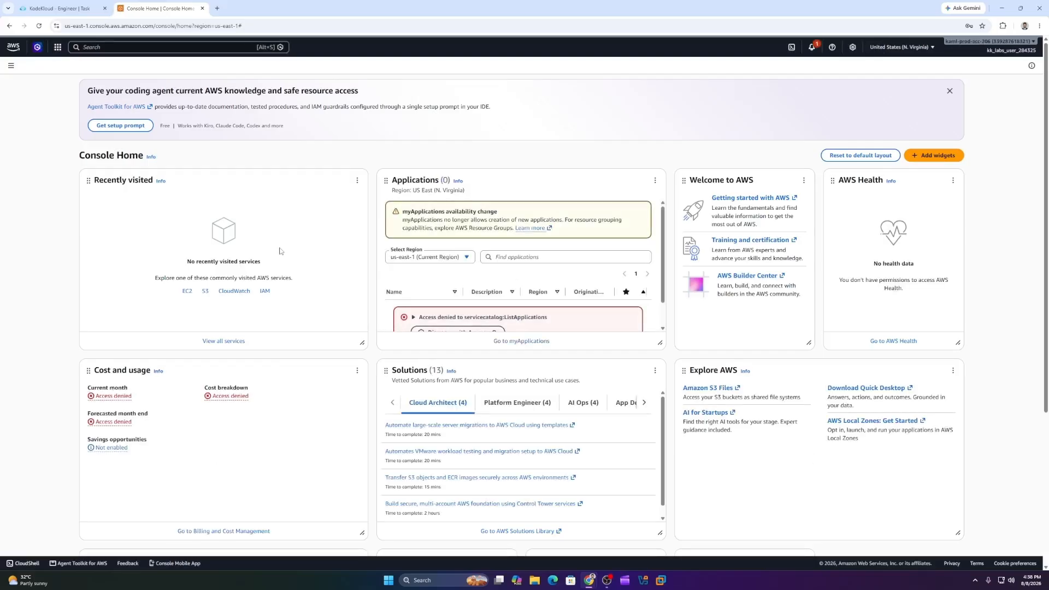
- Go to the databases of Aurora and RDS and start creating a database with full configuration
{"action": "left_click", "coordinate": [208, 47]}
{"action": "type", "text": "rds"}
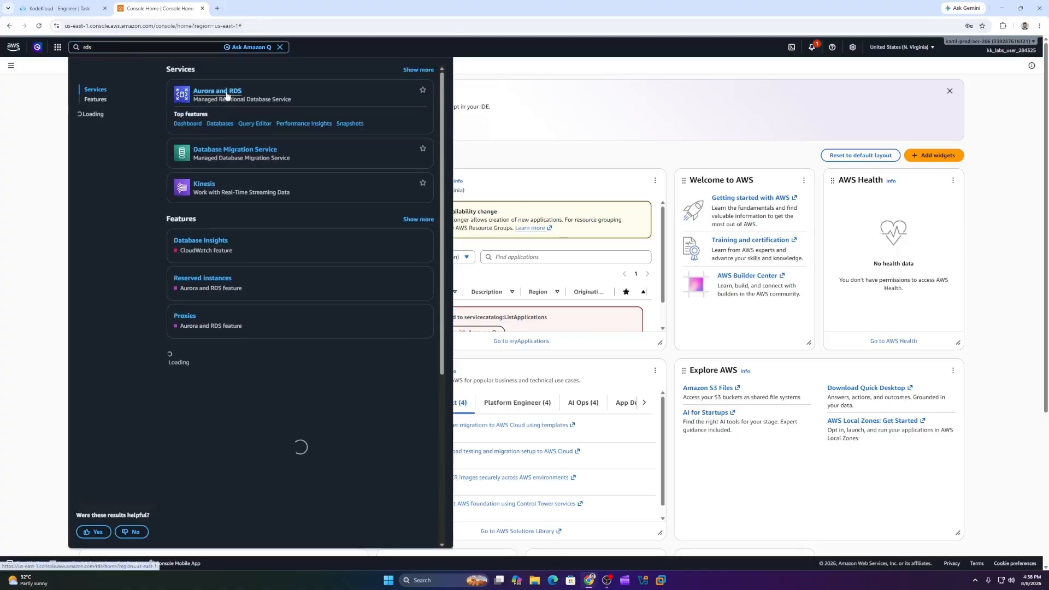
{"action": "left_click", "coordinate": [225, 93]}
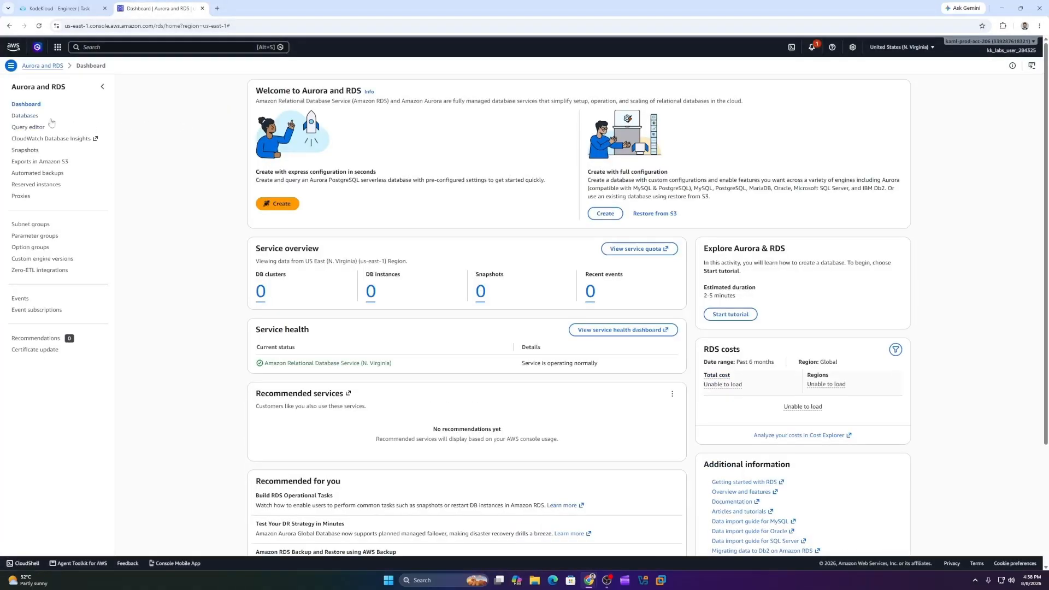
{"action": "left_click", "coordinate": [17, 115]}
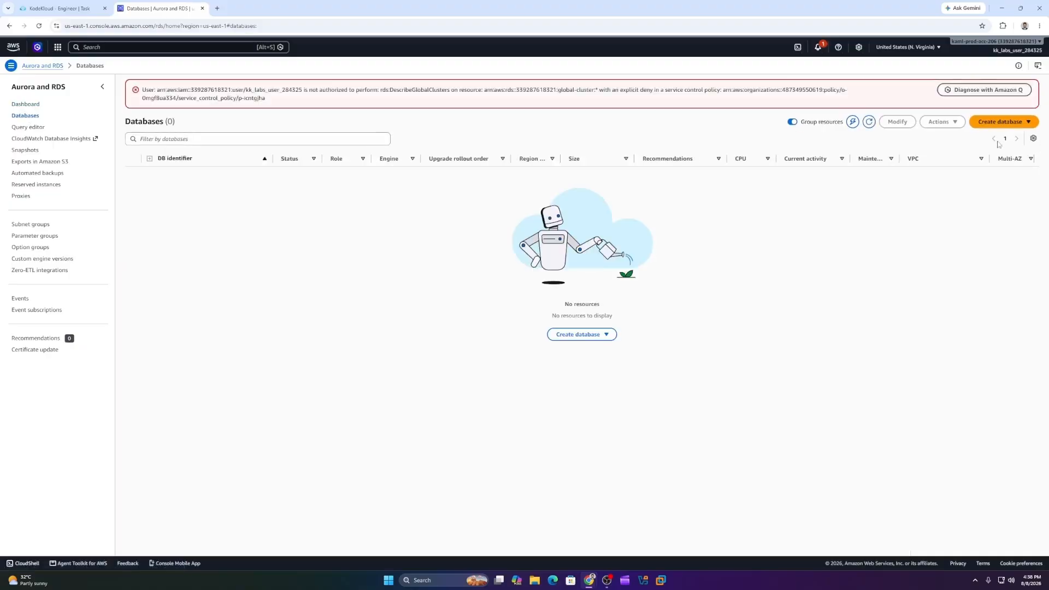
{"action": "left_click", "coordinate": [995, 124]}
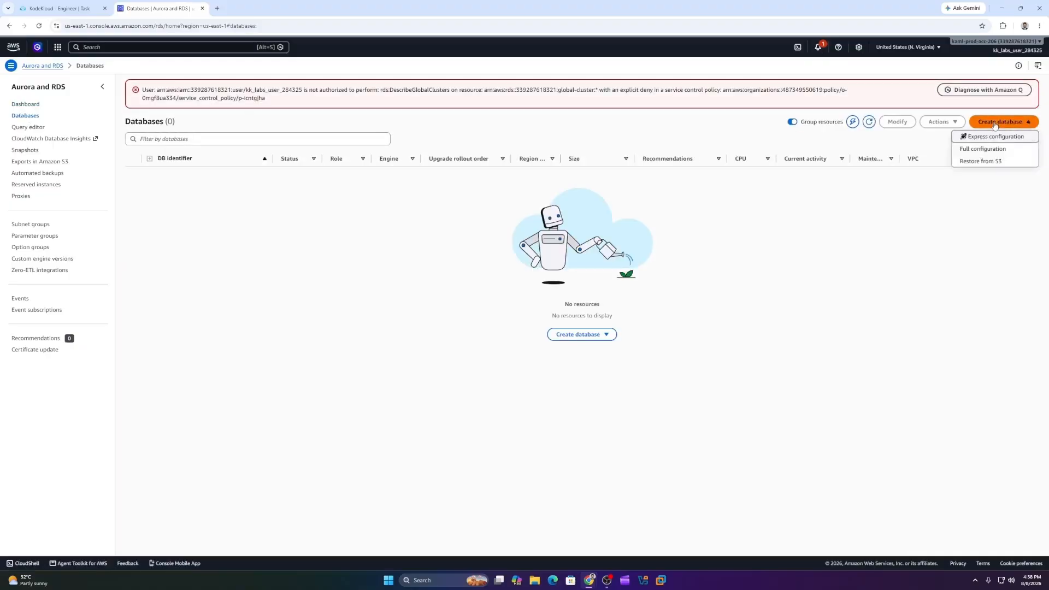
{"action": "left_click", "coordinate": [992, 150]}
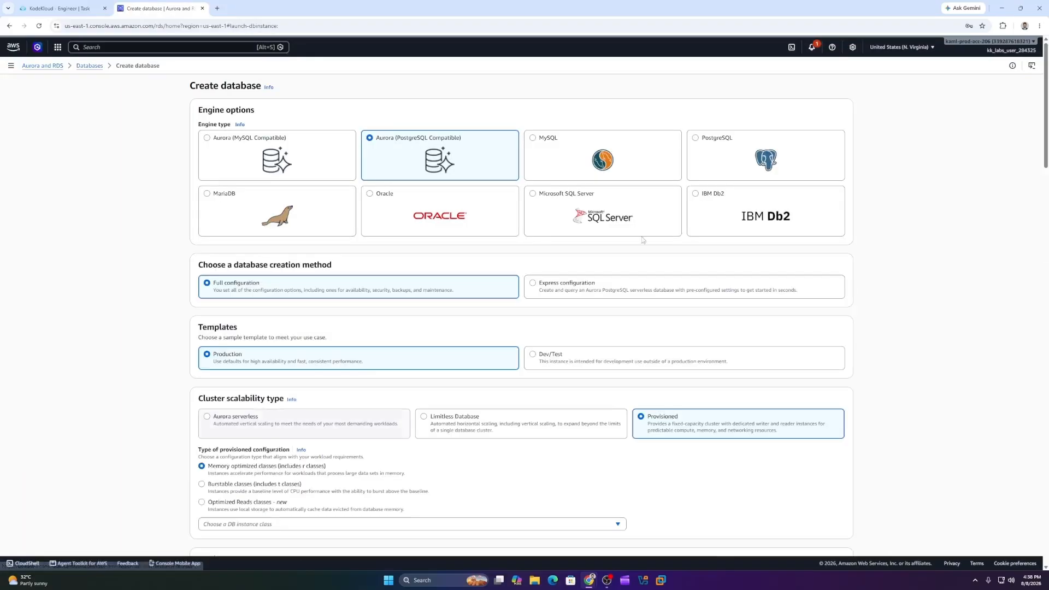
- Choose the MySQL engine type and the Free tier template for the new database
{"action": "left_click", "coordinate": [552, 167]}
{"action": "scroll", "coordinate": [675, 291], "scroll_direction": "down", "scroll_amount": 2}
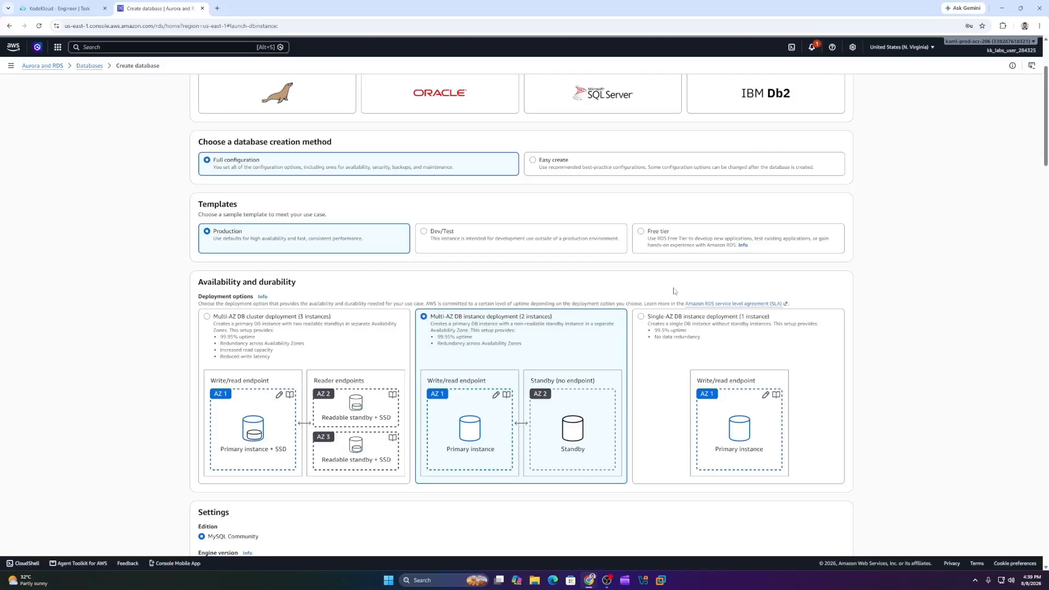
{"action": "left_click", "coordinate": [644, 245]}
- Set the engine version to MySQL 8.4.5
{"action": "scroll", "coordinate": [636, 280], "scroll_direction": "down", "scroll_amount": 5}
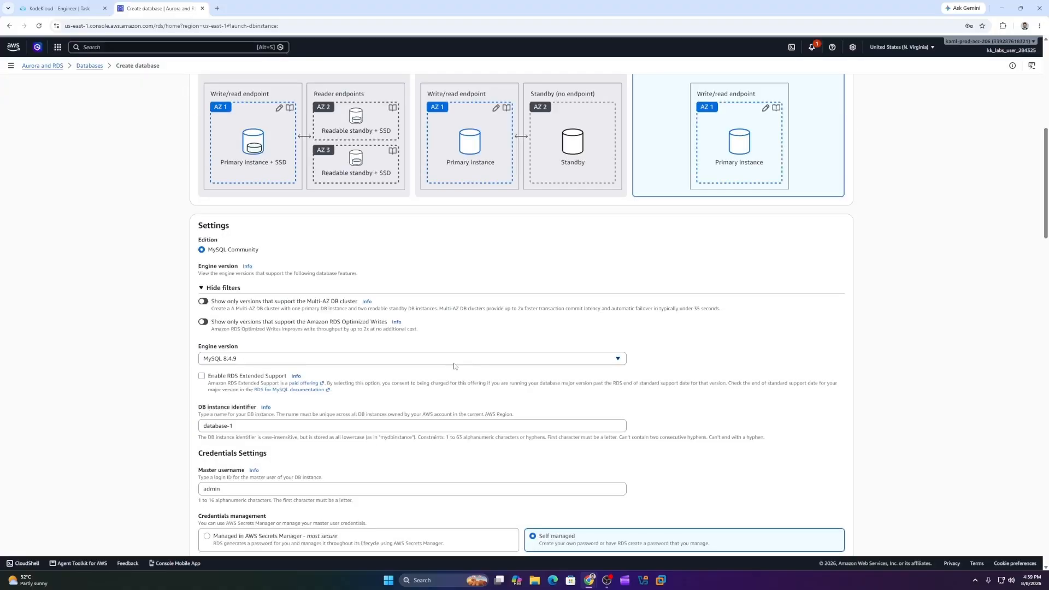
{"action": "left_click", "coordinate": [454, 365]}
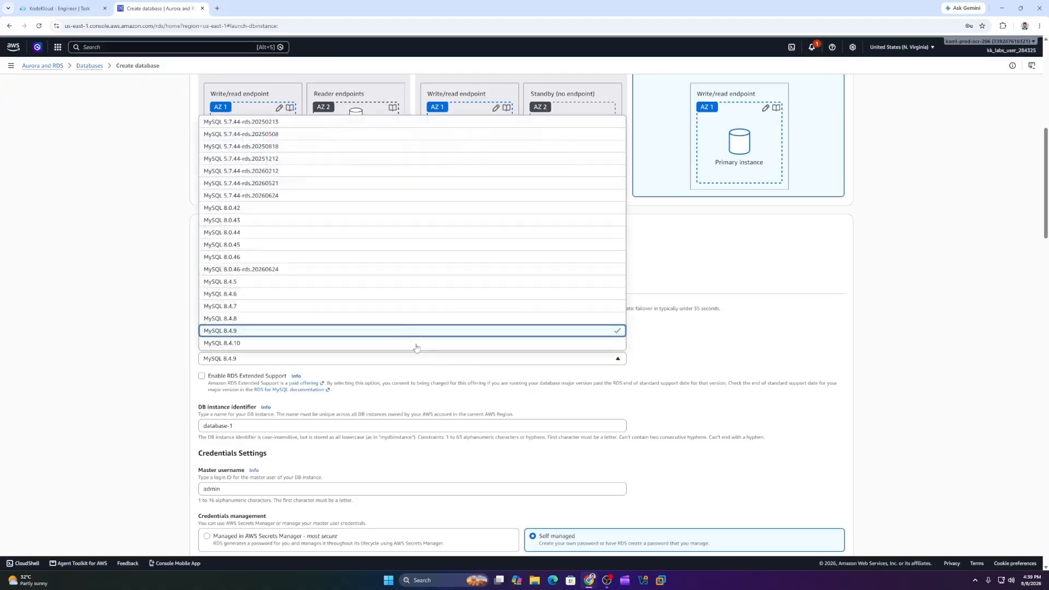
{"action": "left_click", "coordinate": [232, 281]}
{"action": "scroll", "coordinate": [269, 411], "scroll_direction": "down", "scroll_amount": 1}
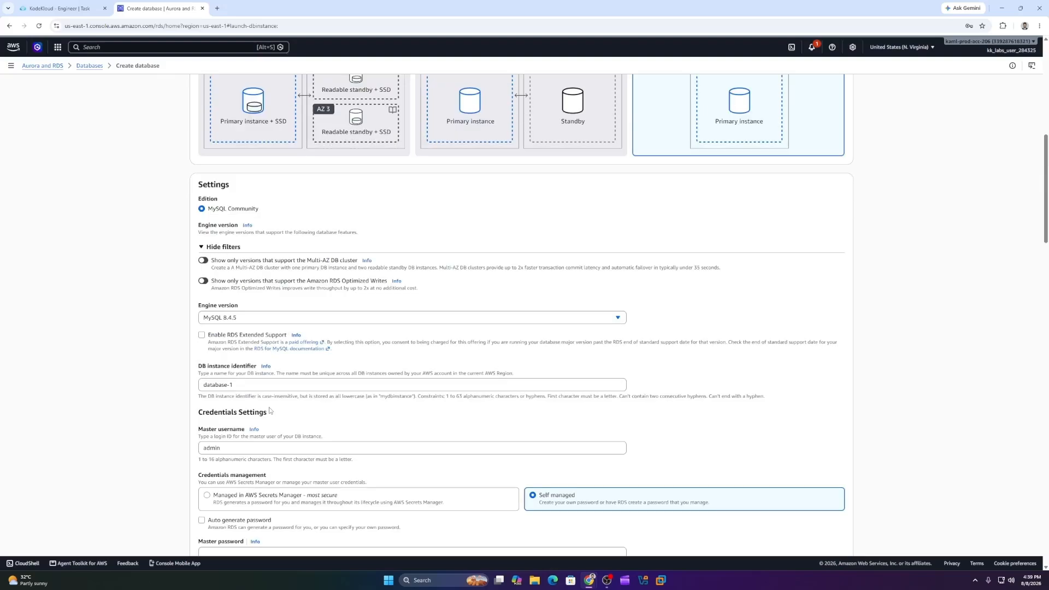
- Set the DB instance identifier to nautilus-rds, copying the name from the task details
{"action": "left_click", "coordinate": [242, 388]}
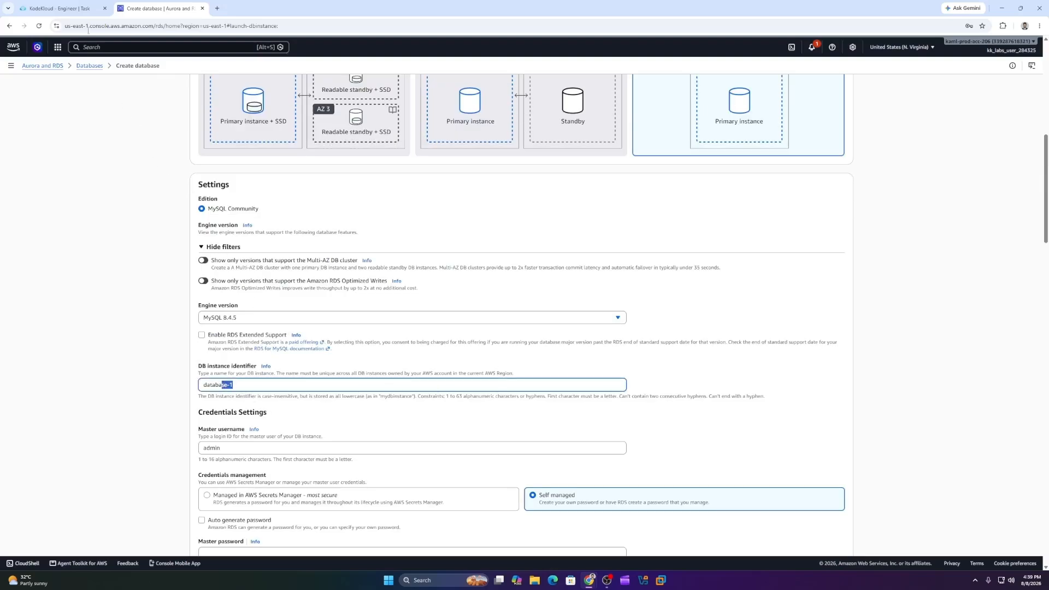
{"action": "left_click", "coordinate": [82, 8]}
{"action": "scroll", "coordinate": [316, 126], "scroll_direction": "up", "scroll_amount": 4}
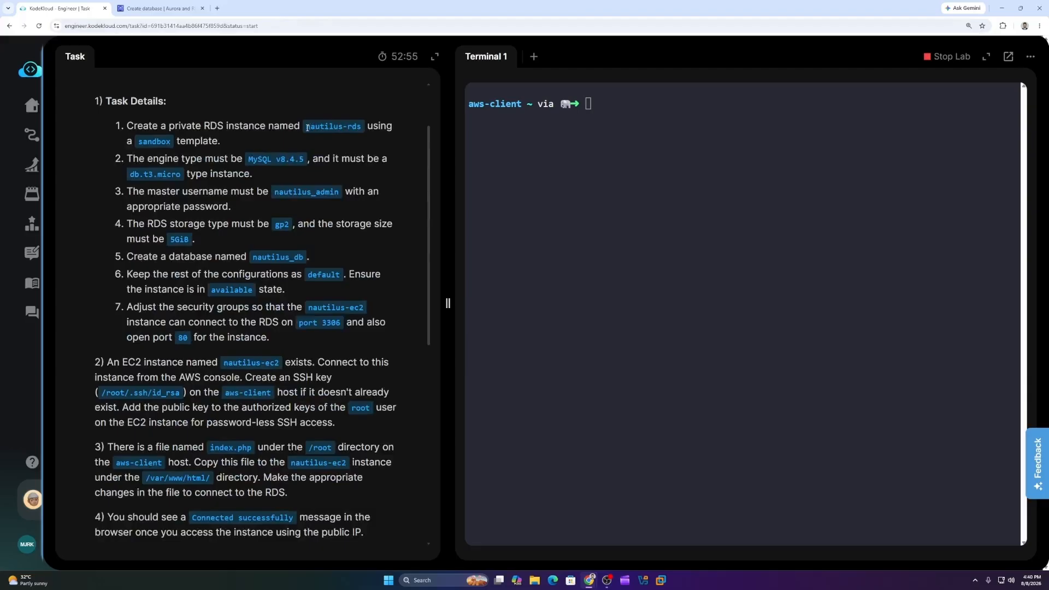
{"action": "left_click_drag", "start_coordinate": [306, 127], "coordinate": [362, 127]}
{"action": "right_click", "coordinate": [357, 128]}
{"action": "left_click", "coordinate": [374, 136]}
{"action": "left_click", "coordinate": [158, 8]}
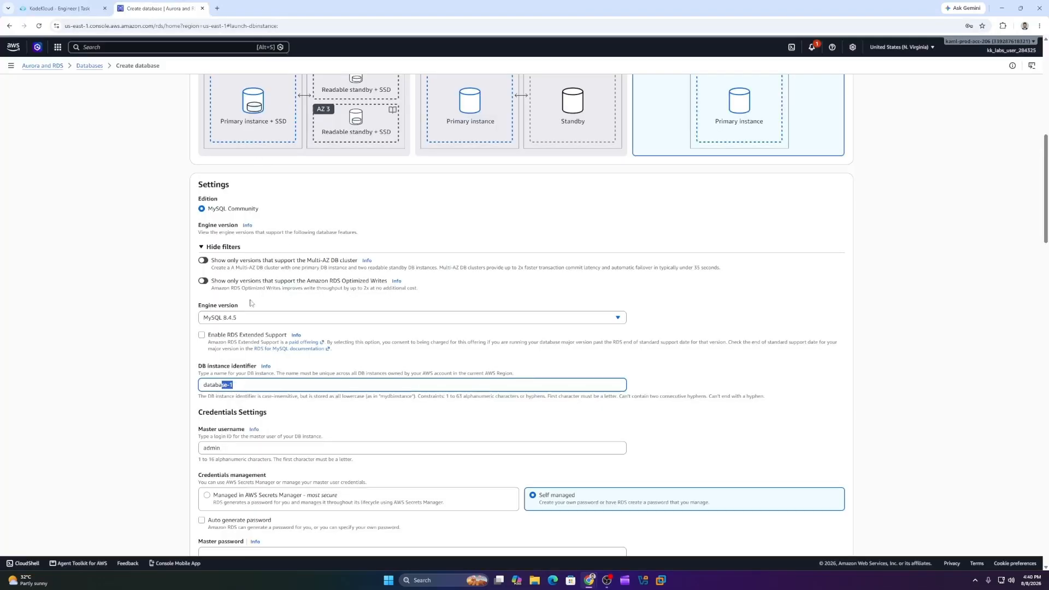
{"action": "left_click", "coordinate": [241, 384]}
{"action": "key", "text": "ctrl+a"}
{"action": "key", "text": "ctrl+v"}
- Set the master username to nautilus_admin, copying it from the task details
{"action": "scroll", "coordinate": [233, 390], "scroll_direction": "down", "scroll_amount": 2}
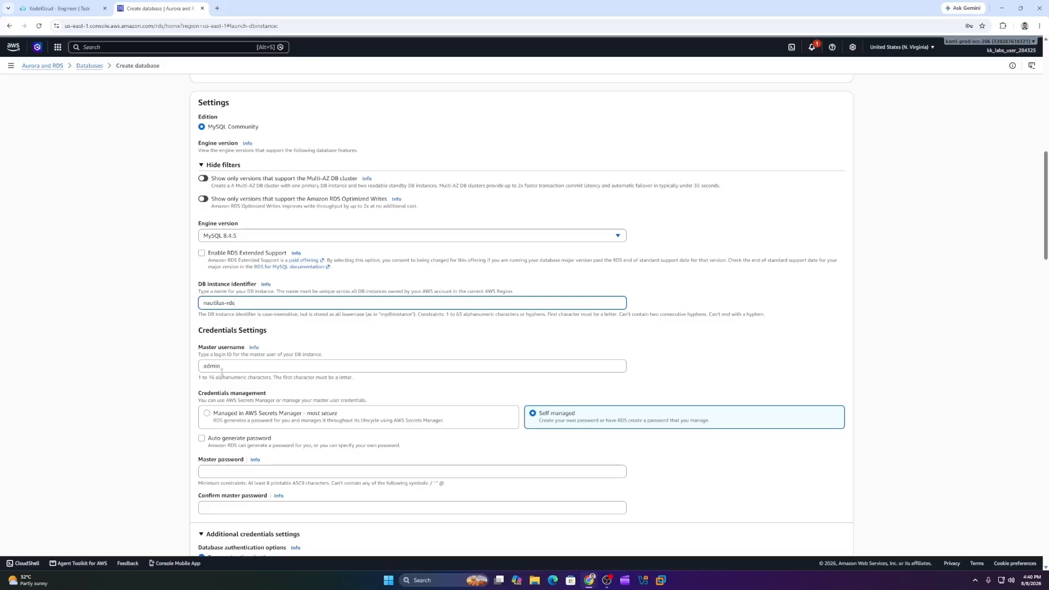
{"action": "left_click", "coordinate": [64, 9]}
{"action": "left_click_drag", "start_coordinate": [275, 192], "coordinate": [339, 193]}
{"action": "right_click", "coordinate": [336, 193]}
{"action": "left_click", "coordinate": [351, 200]}
{"action": "left_click", "coordinate": [158, 8]}
{"action": "left_click", "coordinate": [239, 366]}
{"action": "key", "text": "ctrl+a"}
{"action": "key", "text": "ctrl+v"}
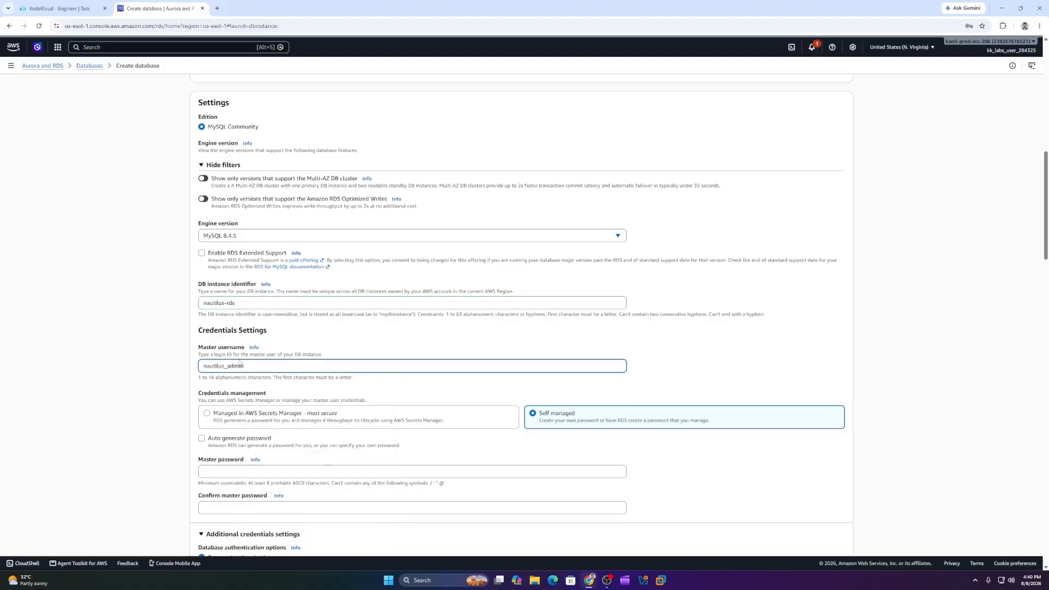
- Enter a self-managed master password for the database and repeat it in the confirmation field
{"action": "scroll", "coordinate": [230, 377], "scroll_direction": "down", "scroll_amount": 2}
{"action": "left_click", "coordinate": [221, 387]}
{"action": "type", "text": "••••••"}
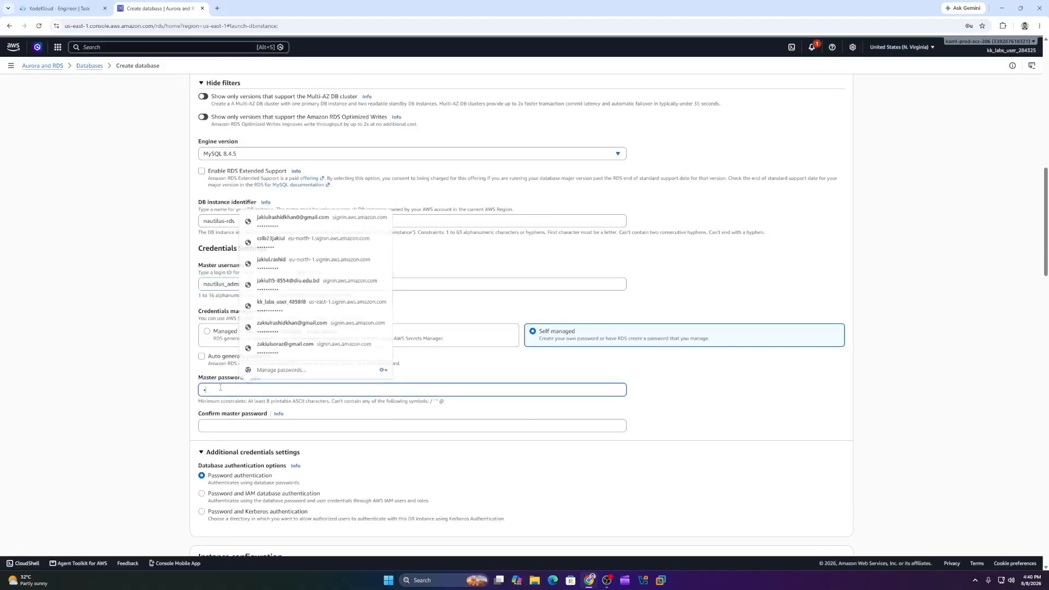
{"action": "type", "text": "••••••"}
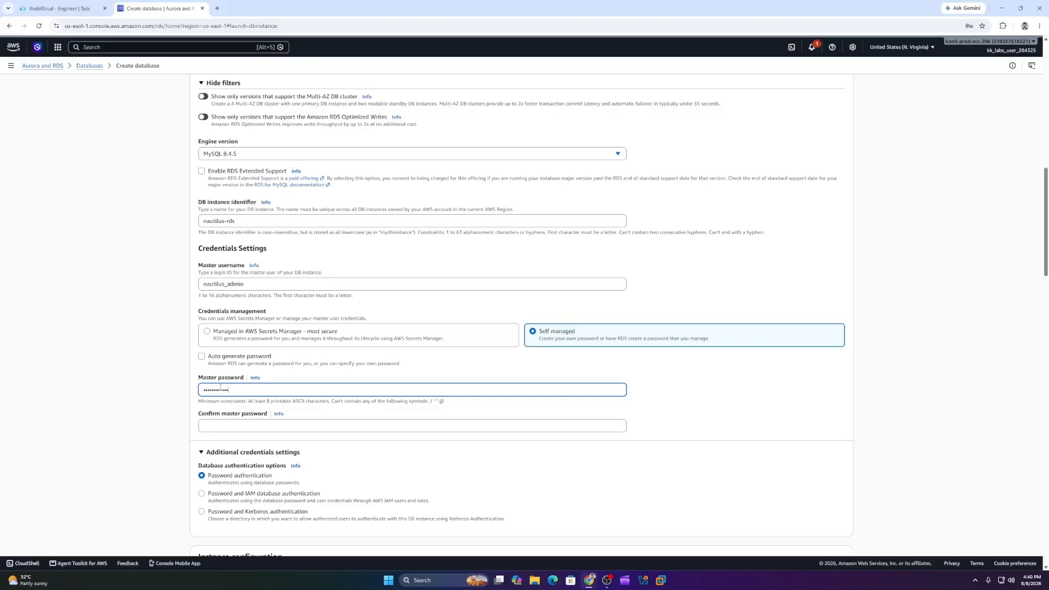
{"action": "left_click", "coordinate": [221, 438]}
{"action": "type", "text": "••••••"}
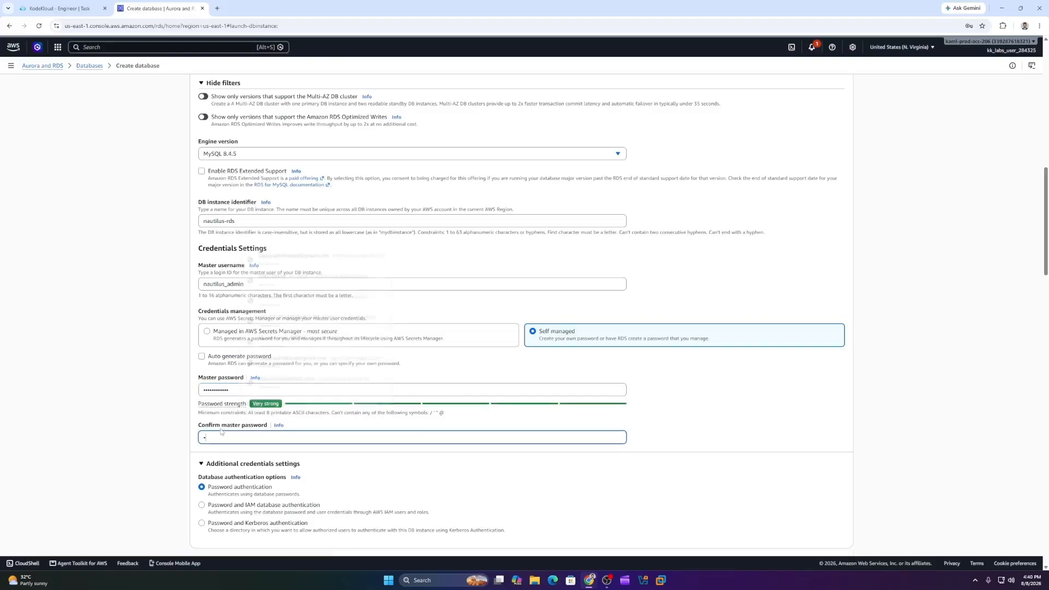
{"action": "type", "text": "••••"}
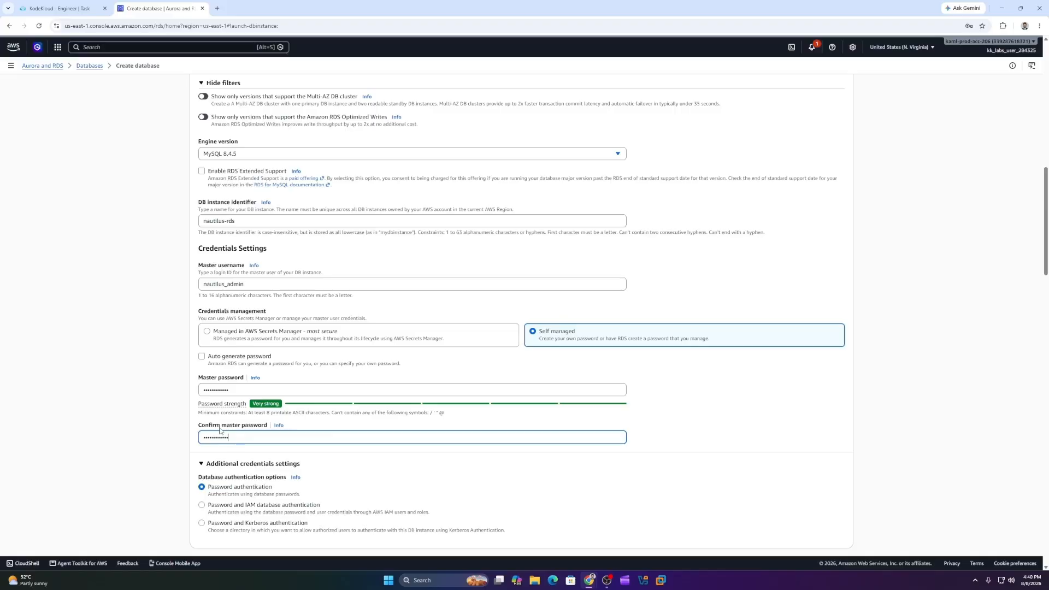
- Select the db.t3.micro instance type and clear the allocated storage size for the gp2 volume
{"action": "scroll", "coordinate": [423, 464], "scroll_direction": "down", "scroll_amount": 4}
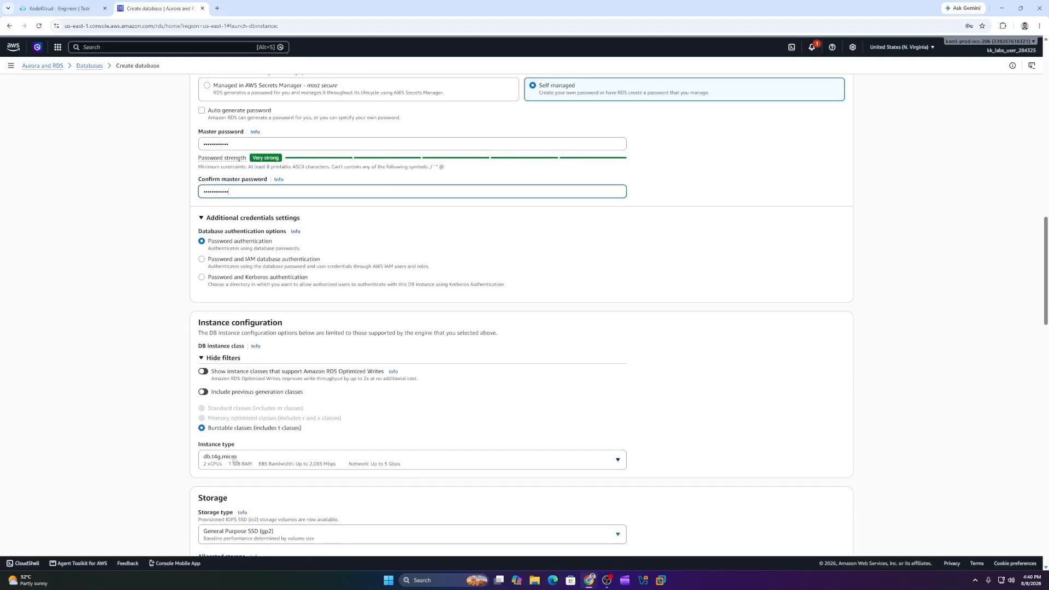
{"action": "left_click", "coordinate": [424, 460]}
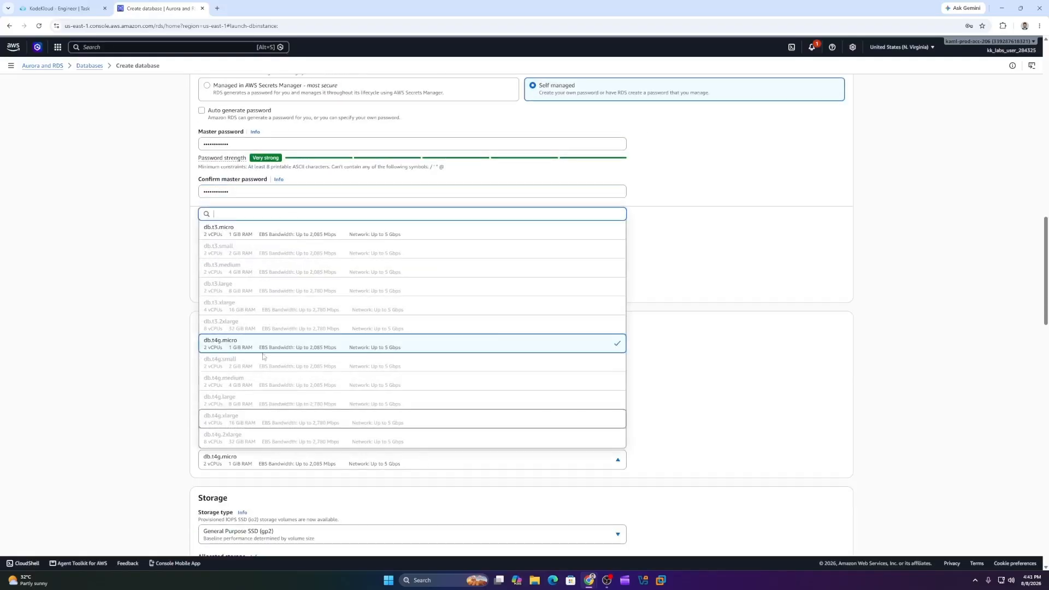
{"action": "left_click", "coordinate": [257, 383]}
{"action": "scroll", "coordinate": [257, 365], "scroll_direction": "down", "scroll_amount": 4}
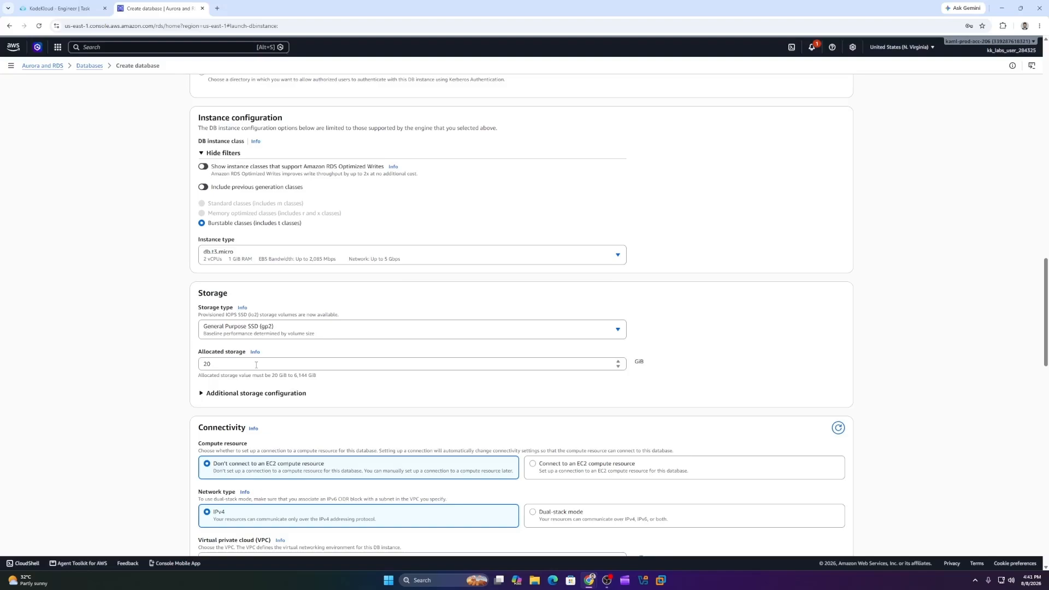
{"action": "left_click", "coordinate": [256, 365]}
{"action": "key", "text": "BackSpace"}
{"action": "key", "text": "BackSpace"}
- Choose to create a new VPC security group and enter nautilus-rds, copied from the task details, as its name
{"action": "scroll", "coordinate": [256, 364], "scroll_direction": "down", "scroll_amount": 6}
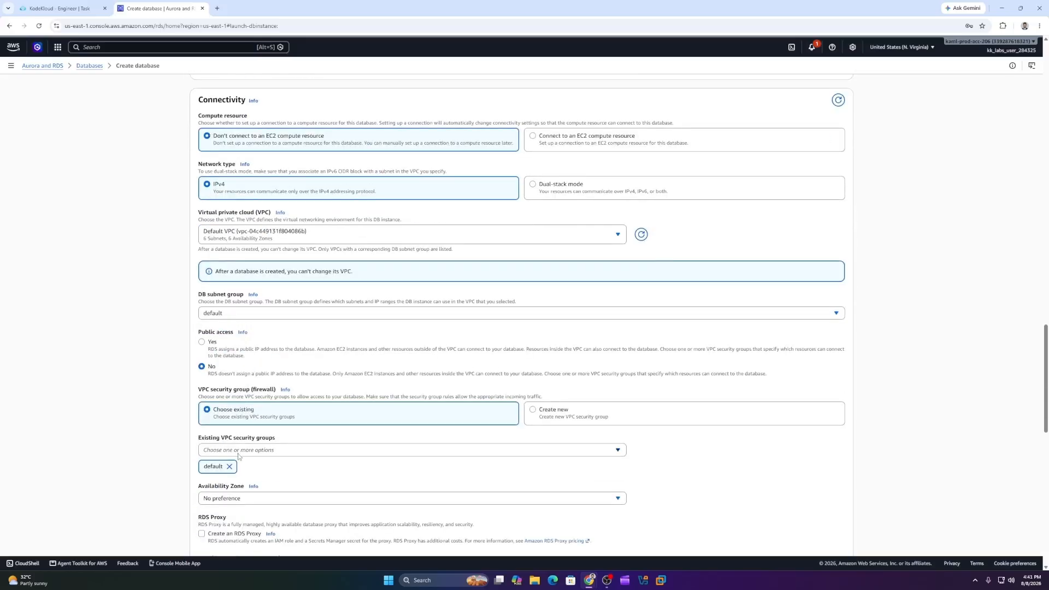
{"action": "left_click", "coordinate": [533, 411]}
{"action": "left_click", "coordinate": [258, 450]}
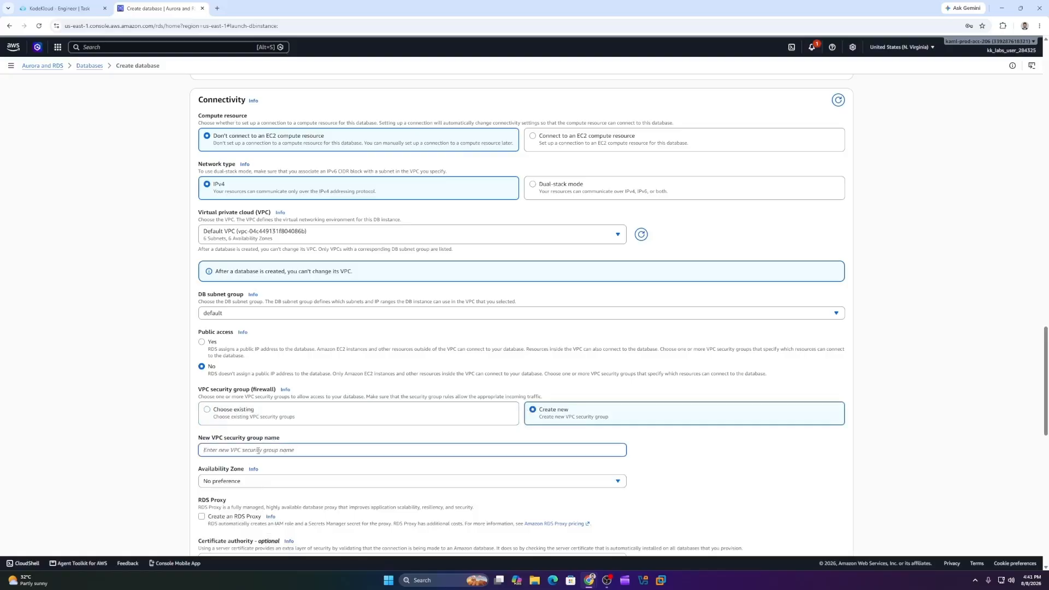
{"action": "key", "text": "ctrl+Tab"}
{"action": "left_click_drag", "start_coordinate": [304, 126], "coordinate": [360, 128]}
{"action": "right_click", "coordinate": [360, 128]}
{"action": "left_click", "coordinate": [383, 138]}
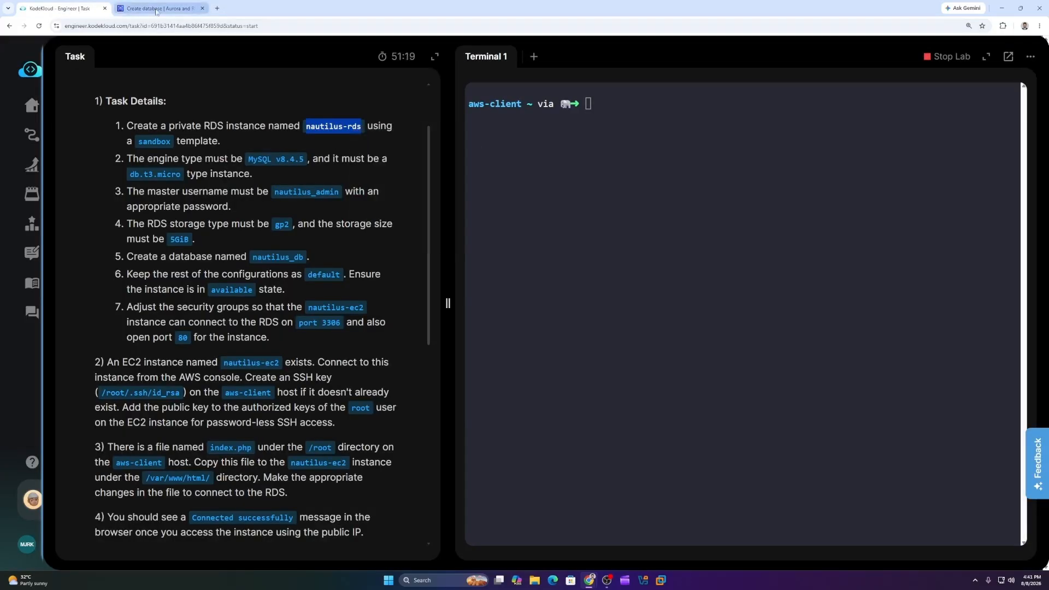
{"action": "left_click", "coordinate": [159, 8]}
{"action": "right_click", "coordinate": [226, 456]}
{"action": "left_click", "coordinate": [250, 348]}
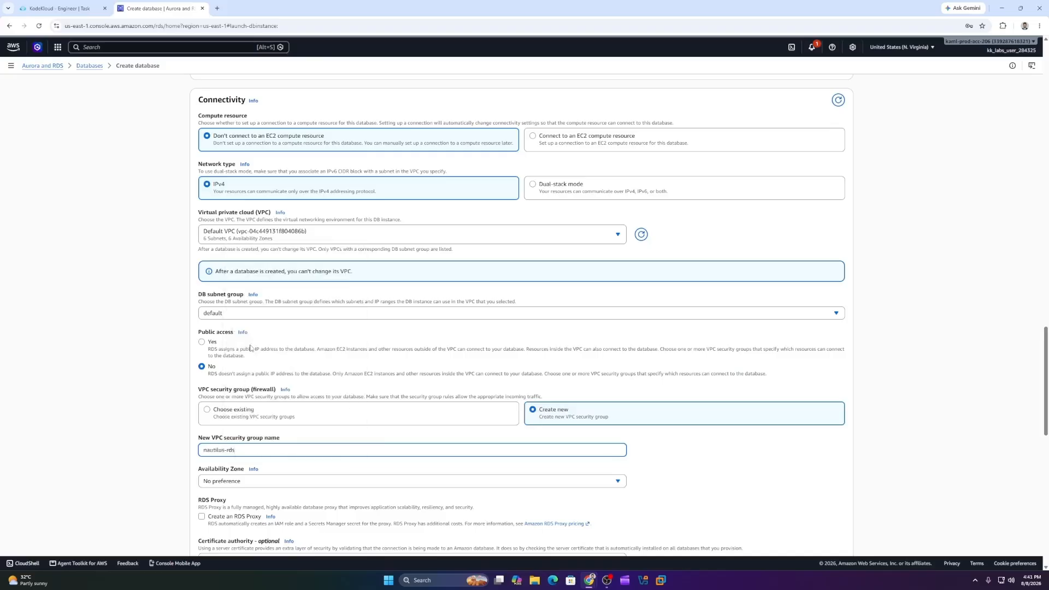
- Change the new VPC security group's name to nautilus-db-sg
{"action": "type", "text": "-sg"}
{"action": "key", "text": "BackSpace"}
{"action": "key", "text": "BackSpace"}
{"action": "key", "text": "BackSpace"}
{"action": "type", "text": "db"}
- Expand the additional configuration and set the initial database name to nautilus_db, copied from the task details
{"action": "scroll", "coordinate": [250, 348], "scroll_direction": "down", "scroll_amount": 3}
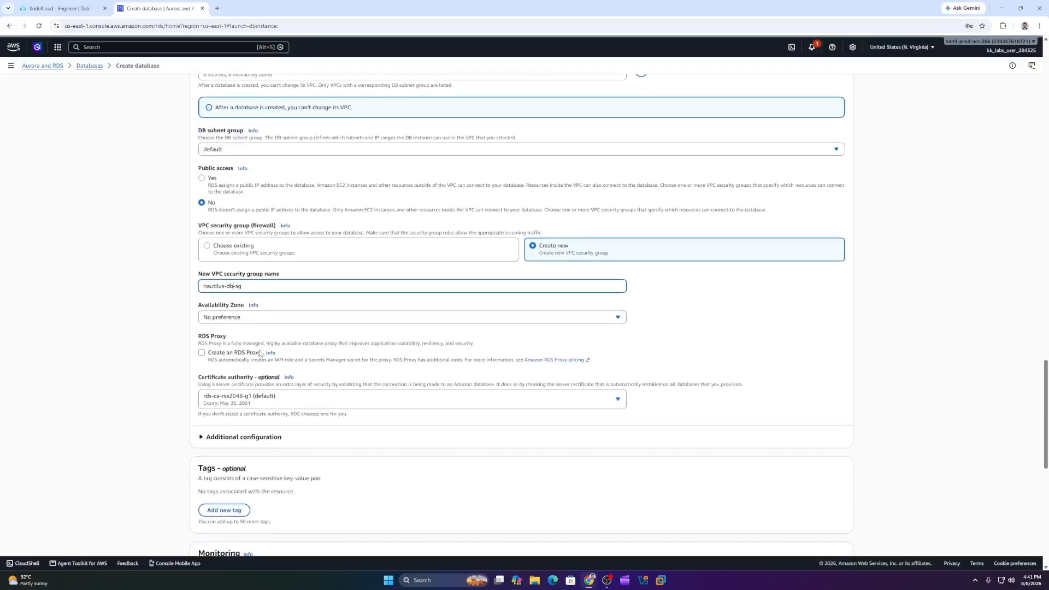
{"action": "scroll", "coordinate": [260, 354], "scroll_direction": "down", "scroll_amount": 8}
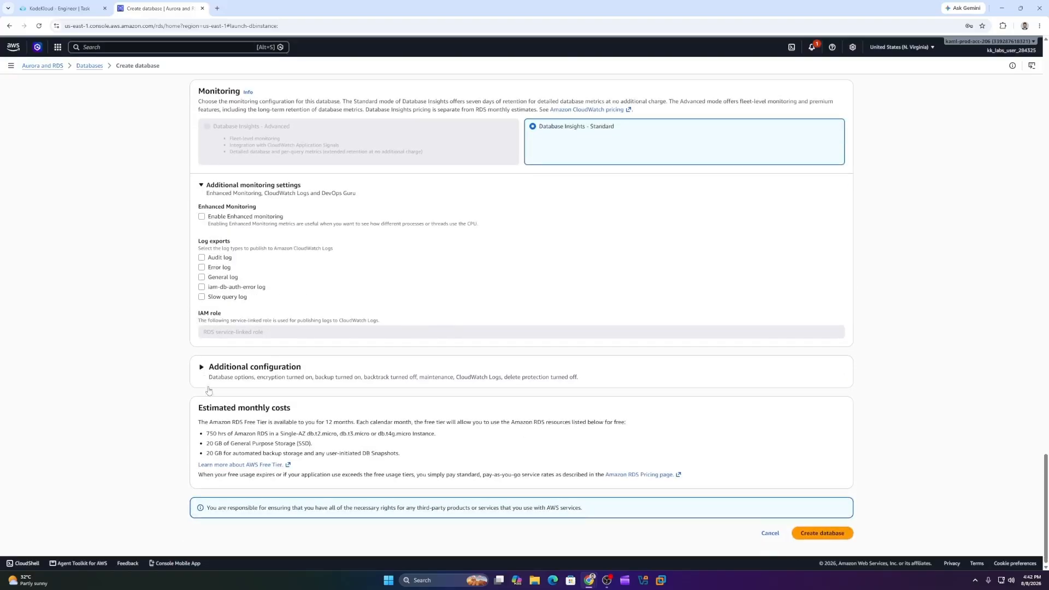
{"action": "left_click", "coordinate": [202, 367]}
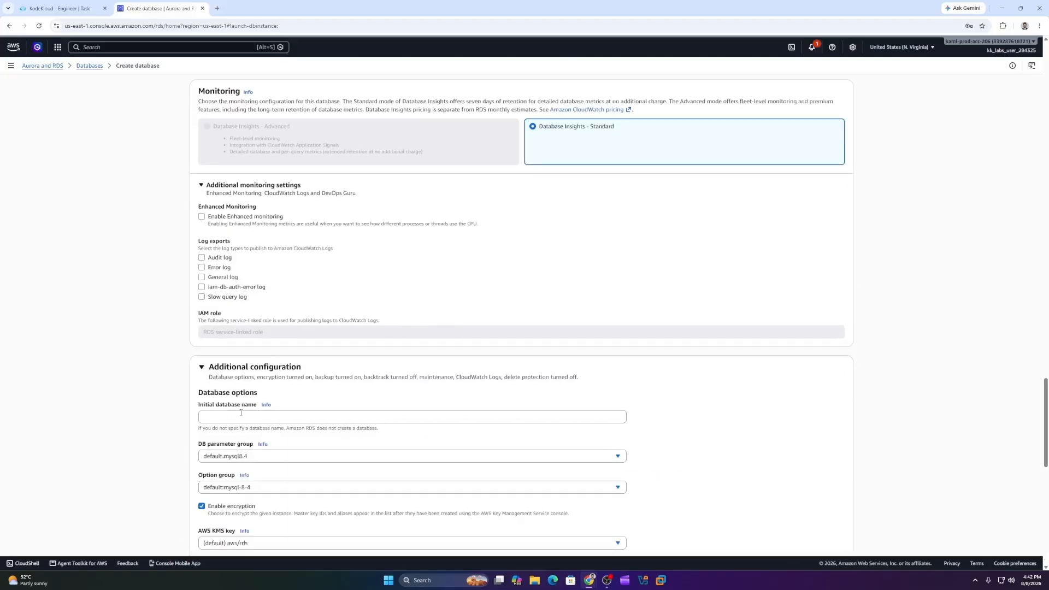
{"action": "left_click", "coordinate": [71, 8]}
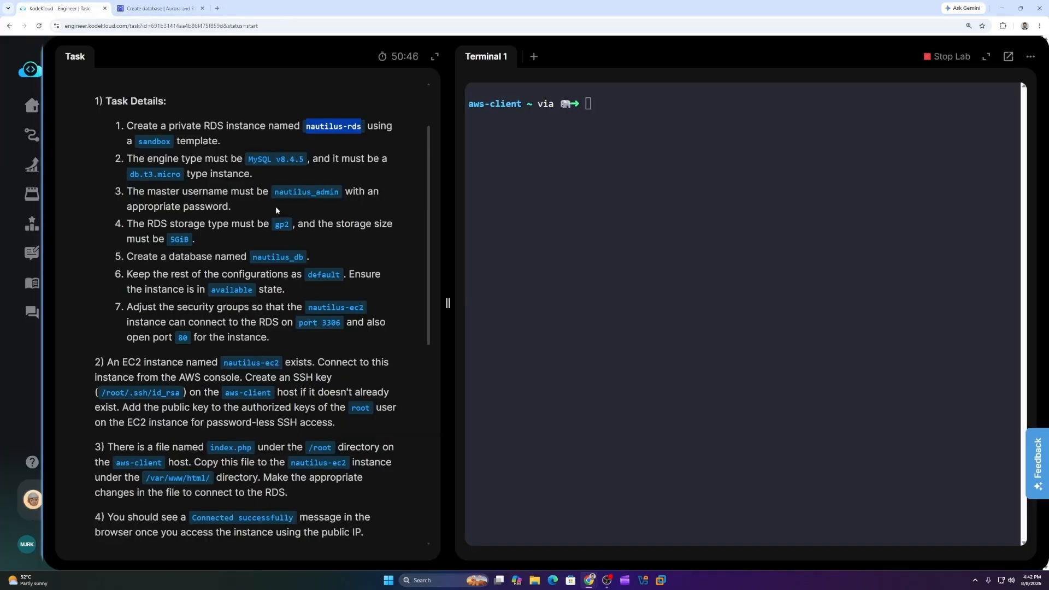
{"action": "left_click_drag", "start_coordinate": [252, 257], "coordinate": [304, 257]}
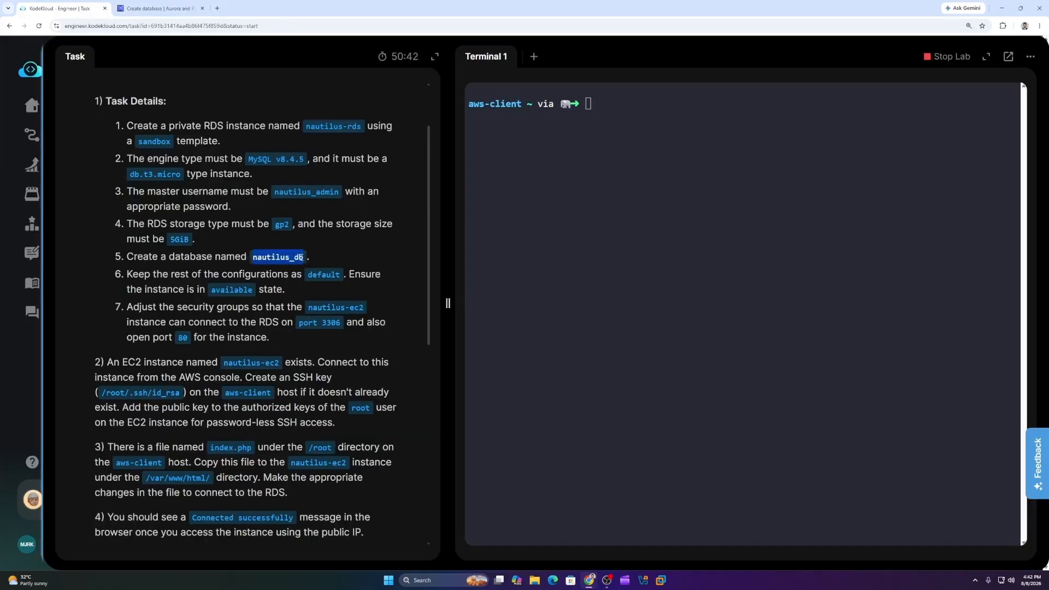
{"action": "right_click", "coordinate": [296, 260]}
{"action": "left_click", "coordinate": [324, 271]}
{"action": "key", "text": "ctrl+Tab"}
{"action": "right_click", "coordinate": [222, 414]}
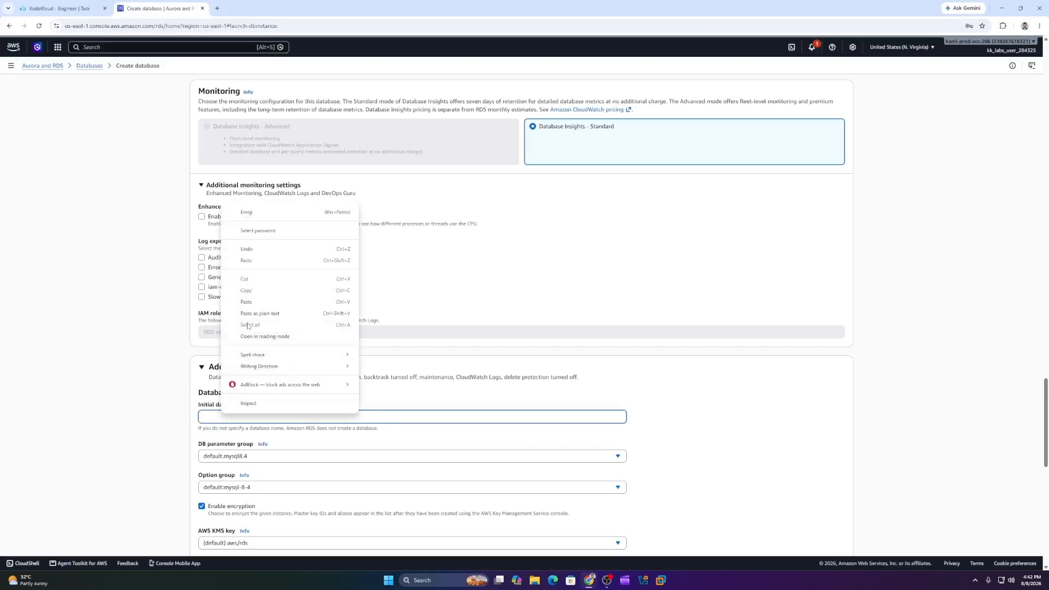
{"action": "left_click", "coordinate": [249, 303]}
{"action": "scroll", "coordinate": [412, 373], "scroll_direction": "down", "scroll_amount": 5}
{"action": "scroll", "coordinate": [476, 381], "scroll_direction": "down", "scroll_amount": 6}
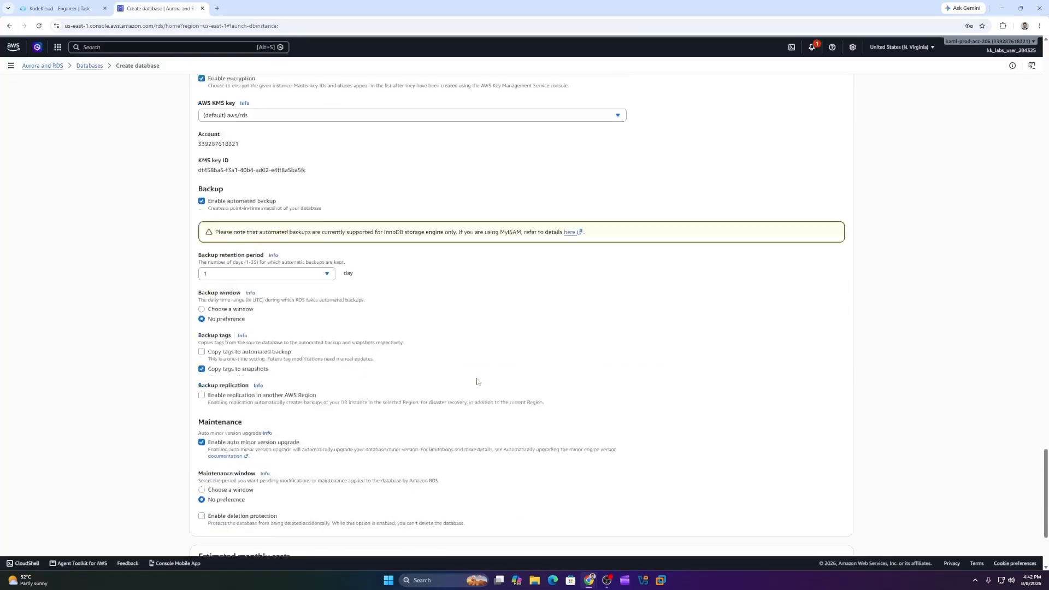
- Create the nautilus-rds database with the configured settings and duplicate the RDS databases page in a second browser tab
{"action": "left_click", "coordinate": [818, 535]}
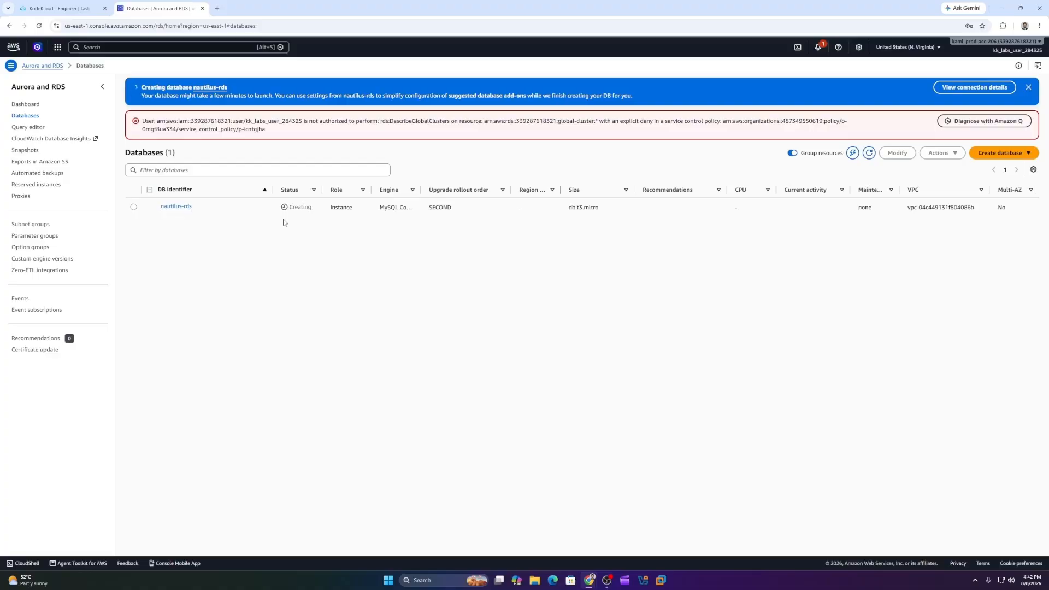
{"action": "right_click", "coordinate": [190, 8]}
{"action": "left_click", "coordinate": [229, 81]}
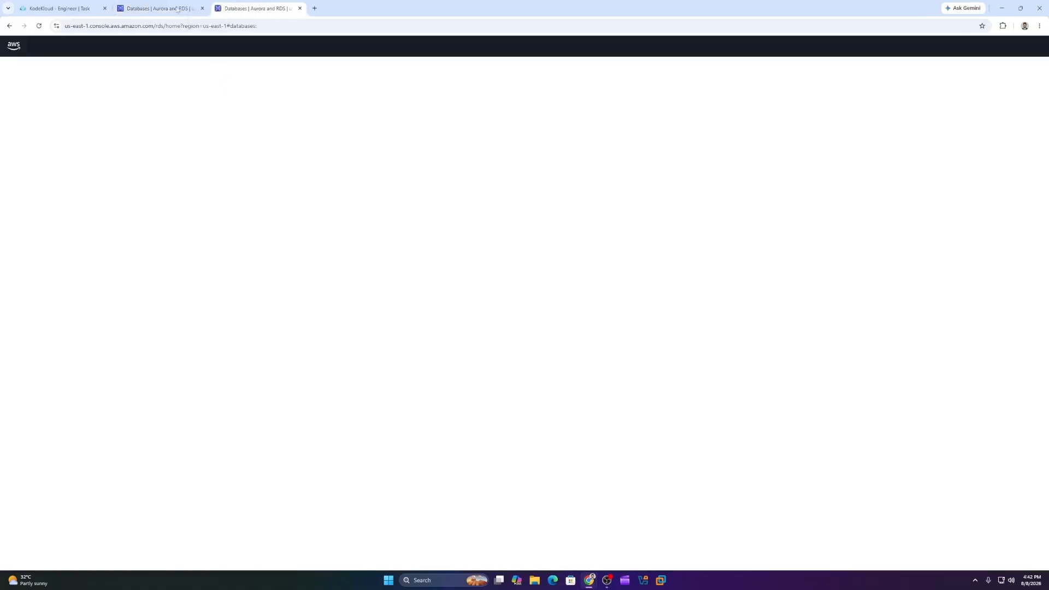
{"action": "left_click", "coordinate": [186, 13]}
{"action": "left_click", "coordinate": [252, 9]}
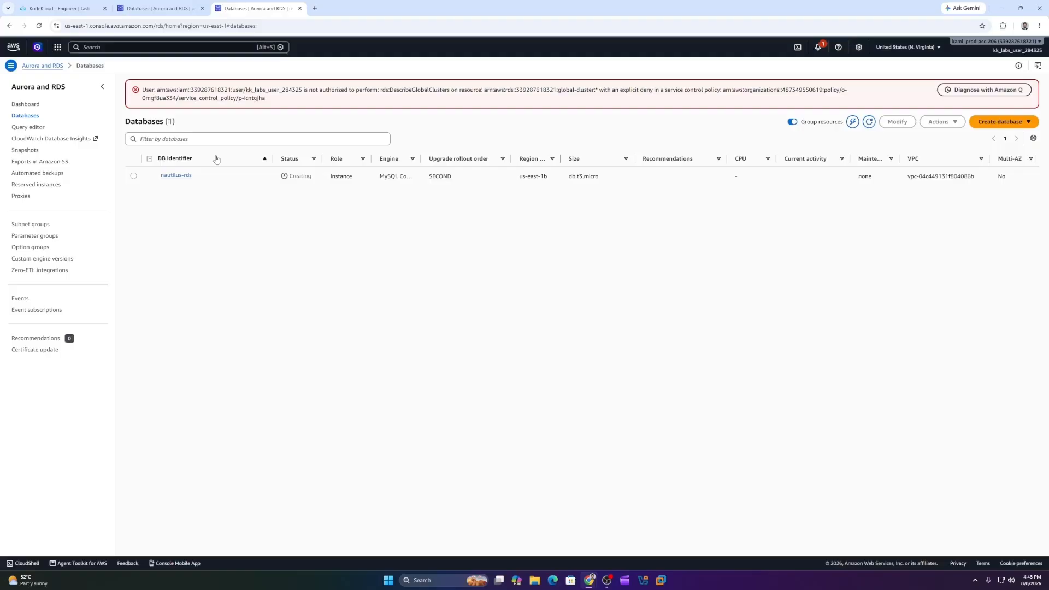
- Go to the EC2 service's security groups in the duplicated browser tab and start creating a new security group
{"action": "left_click", "coordinate": [120, 49]}
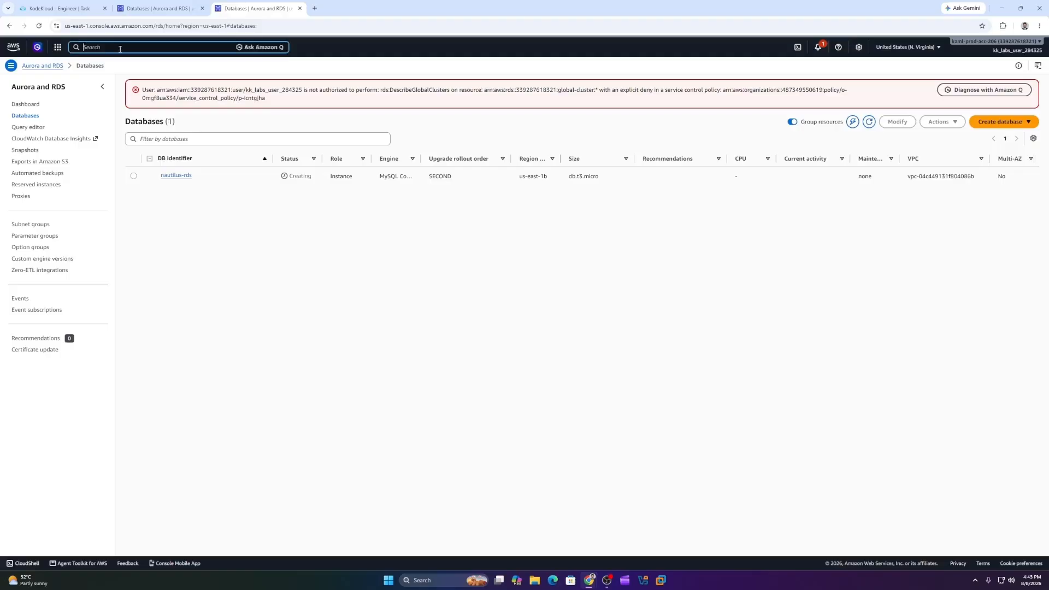
{"action": "type", "text": "ec2"}
{"action": "key", "text": "Return"}
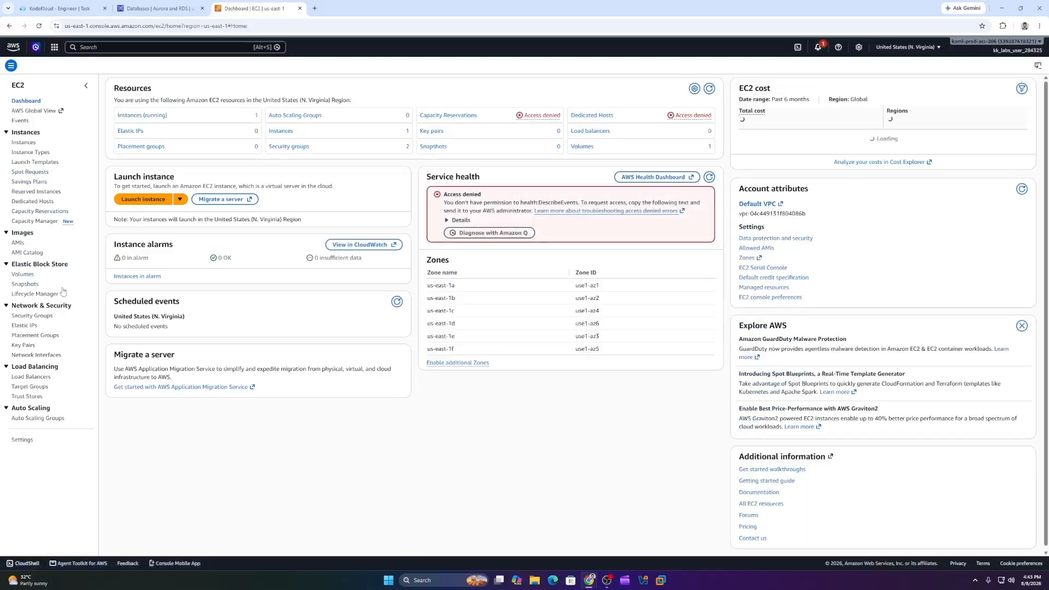
{"action": "left_click", "coordinate": [45, 317]}
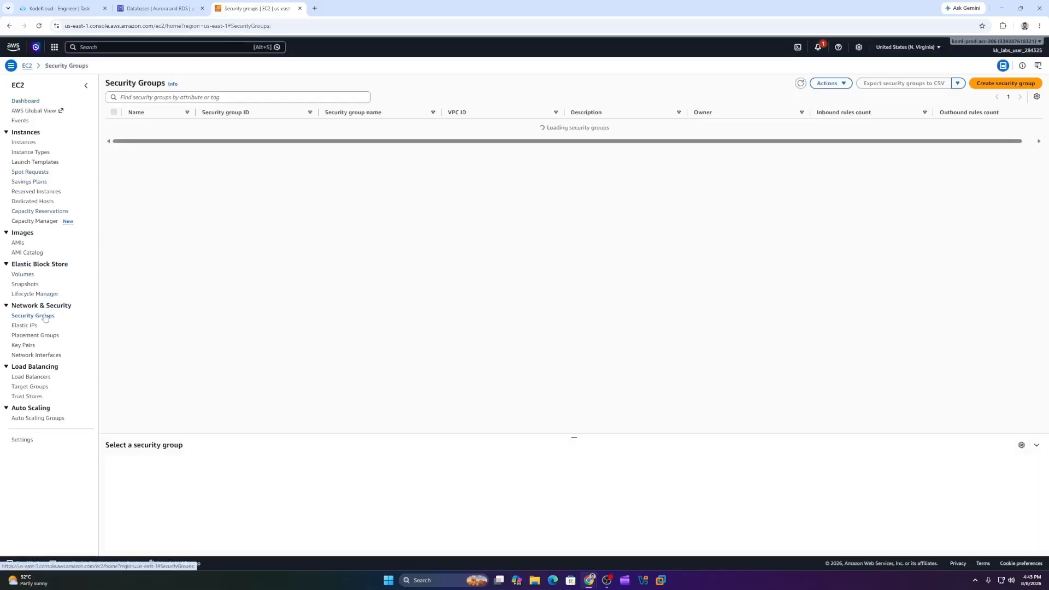
{"action": "left_click", "coordinate": [981, 84]}
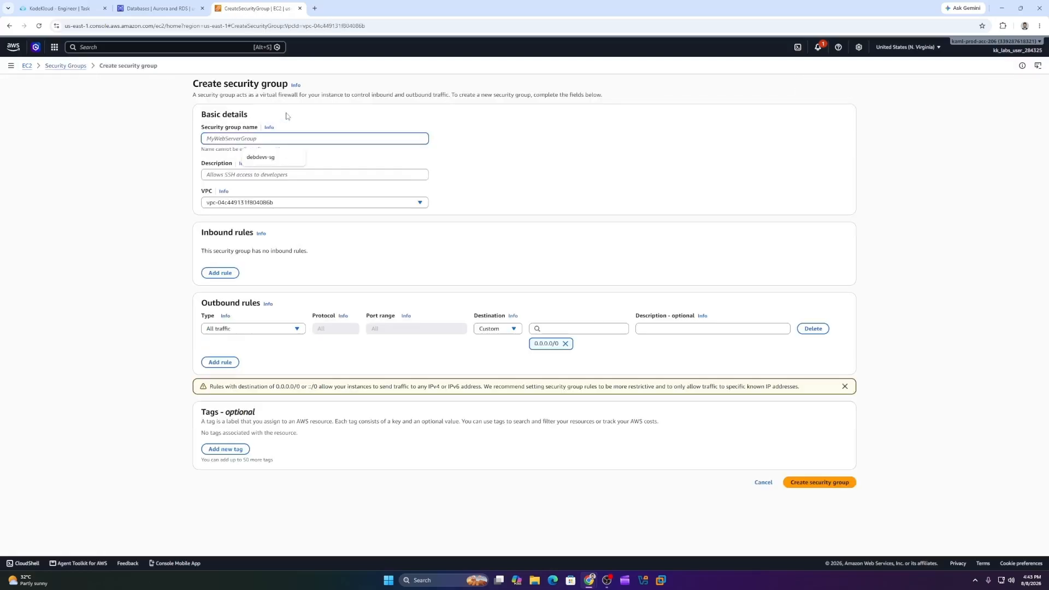
- Name the new security group nautilus-php-sg and describe it as "Allows ssh and https"
{"action": "left_click", "coordinate": [258, 138]}
{"action": "right_click", "coordinate": [258, 139]}
{"action": "left_click", "coordinate": [272, 241]}
{"action": "type", "text": "-php-sg"}
{"action": "left_click", "coordinate": [235, 175]}
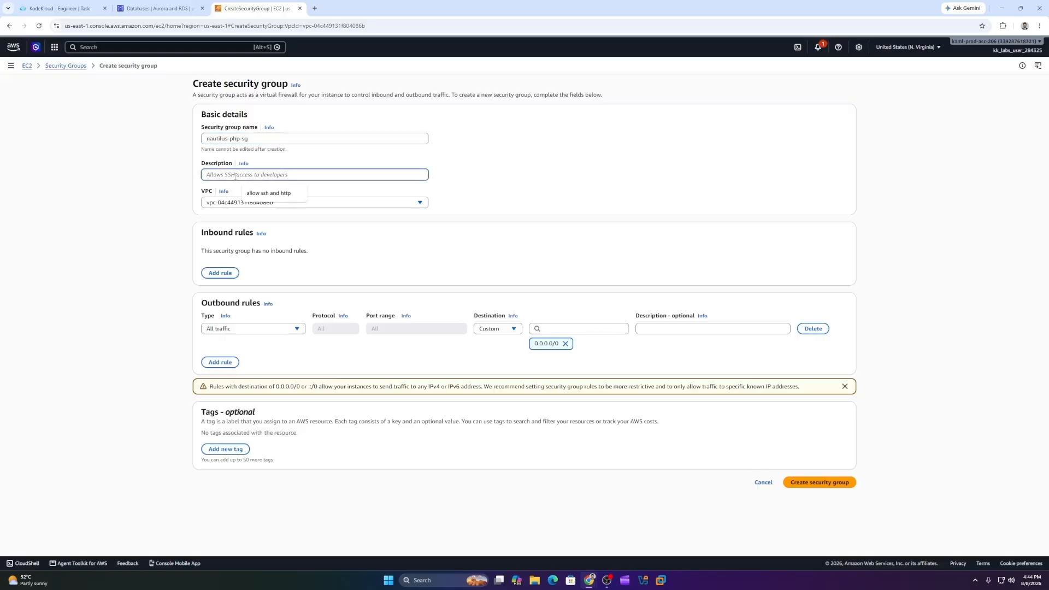
{"action": "type", "text": "Allows ssh a"}
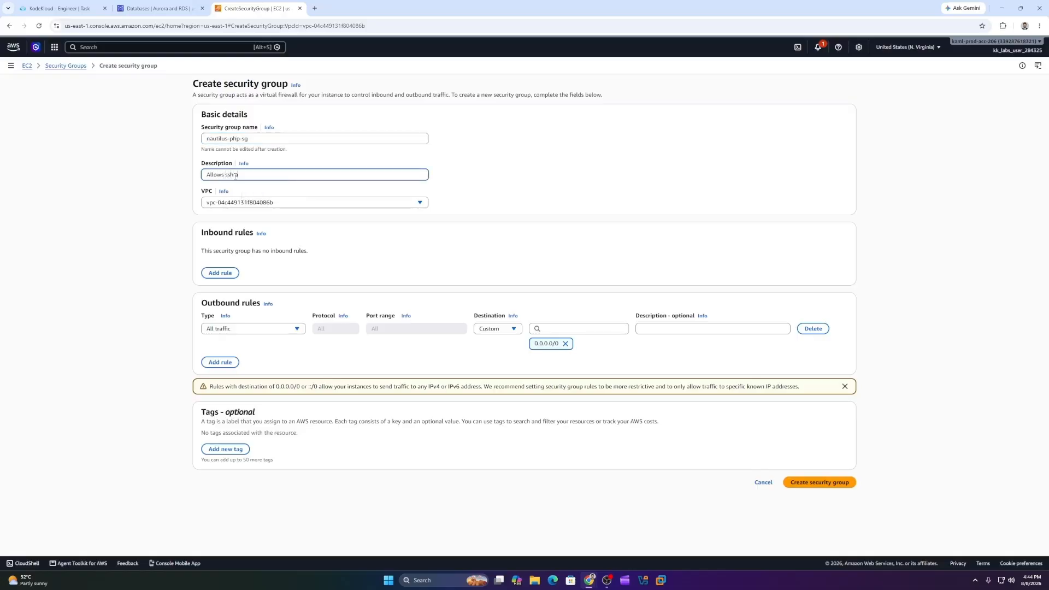
{"action": "type", "text": "nd https"}
- Add an inbound SSH rule with Anywhere-IPv4 as its source to the new security group
{"action": "left_click", "coordinate": [220, 273]}
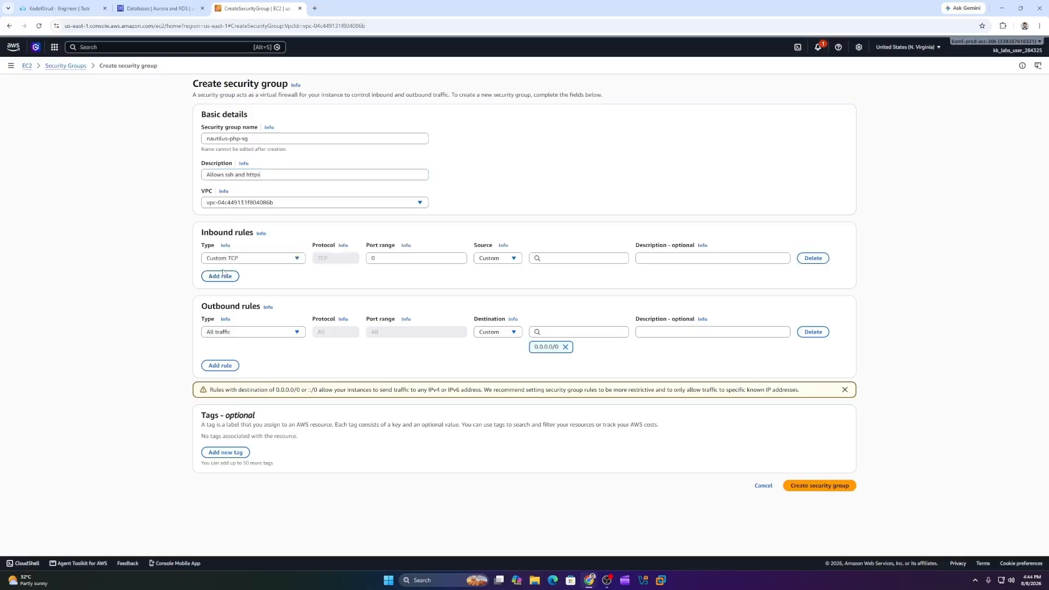
{"action": "left_click", "coordinate": [265, 262]}
{"action": "left_click", "coordinate": [231, 398]}
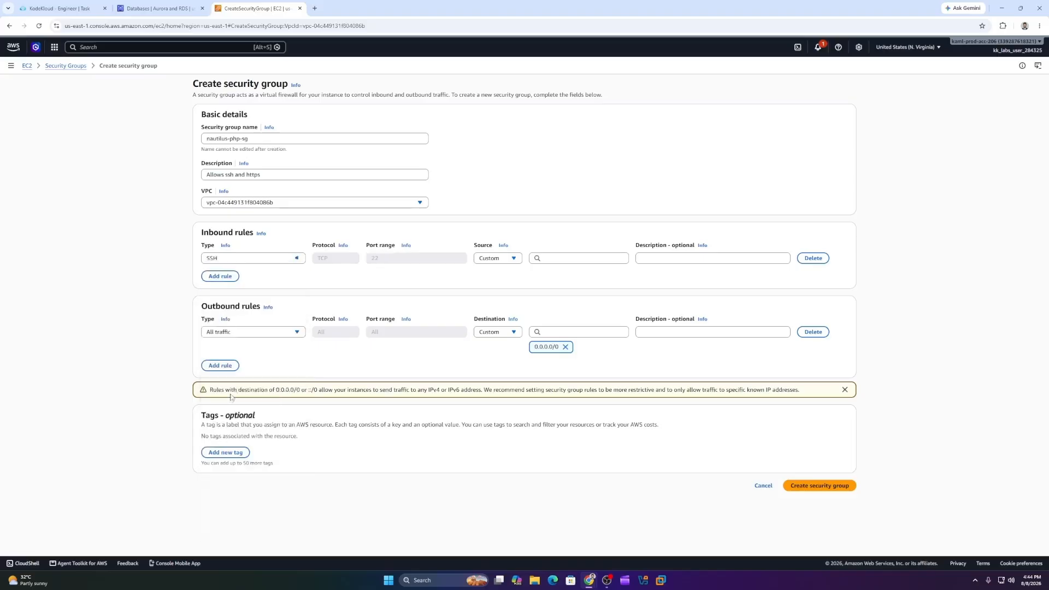
{"action": "left_click", "coordinate": [499, 259]}
{"action": "left_click", "coordinate": [500, 284]}
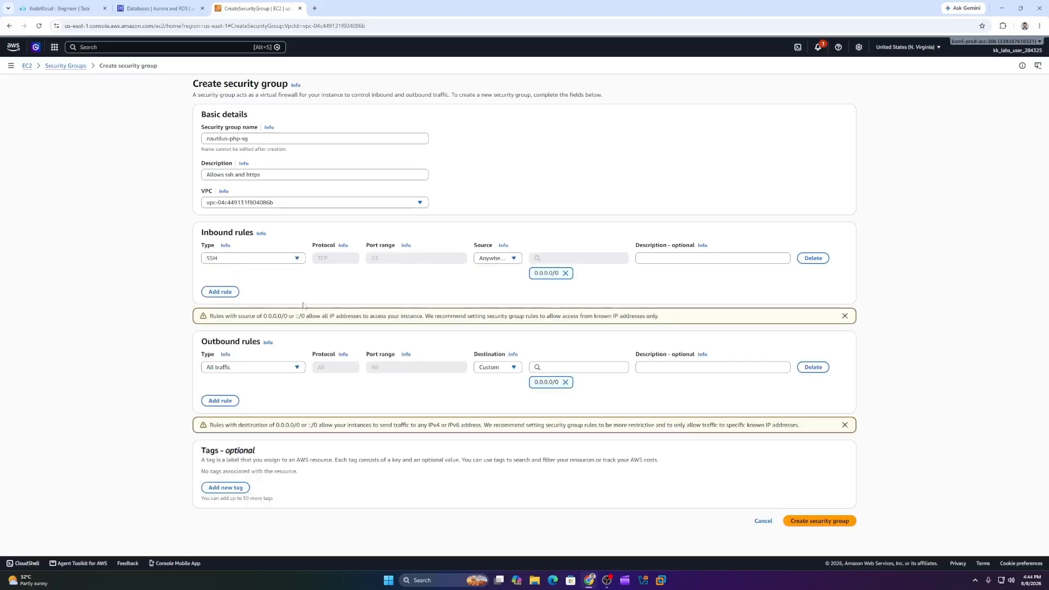
- Add an inbound HTTP rule with Anywhere-IPv4 as its source and create the nautilus-php-sg security group
{"action": "left_click", "coordinate": [220, 293]}
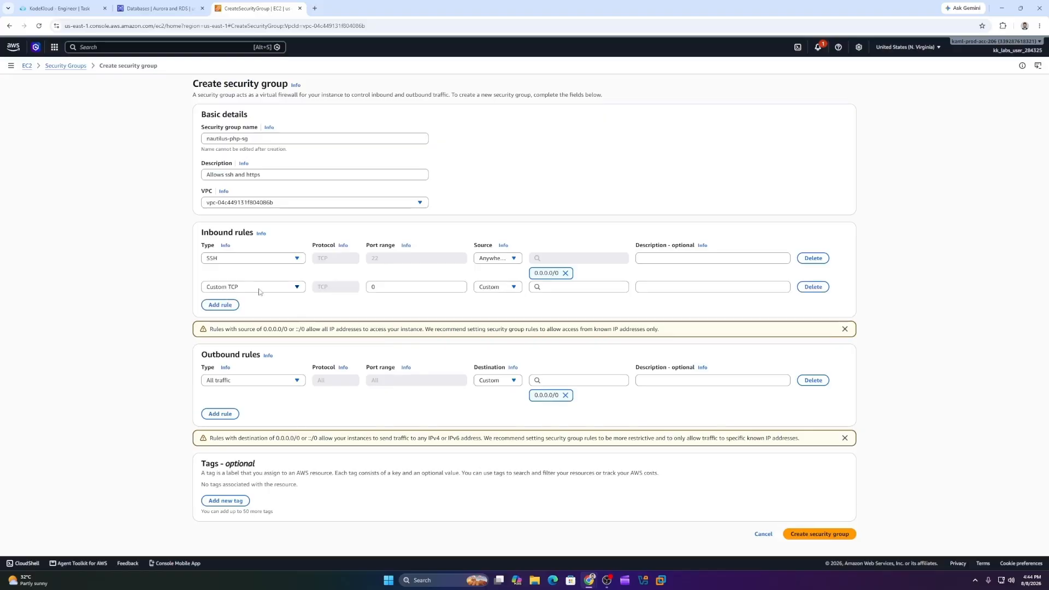
{"action": "left_click", "coordinate": [259, 287]}
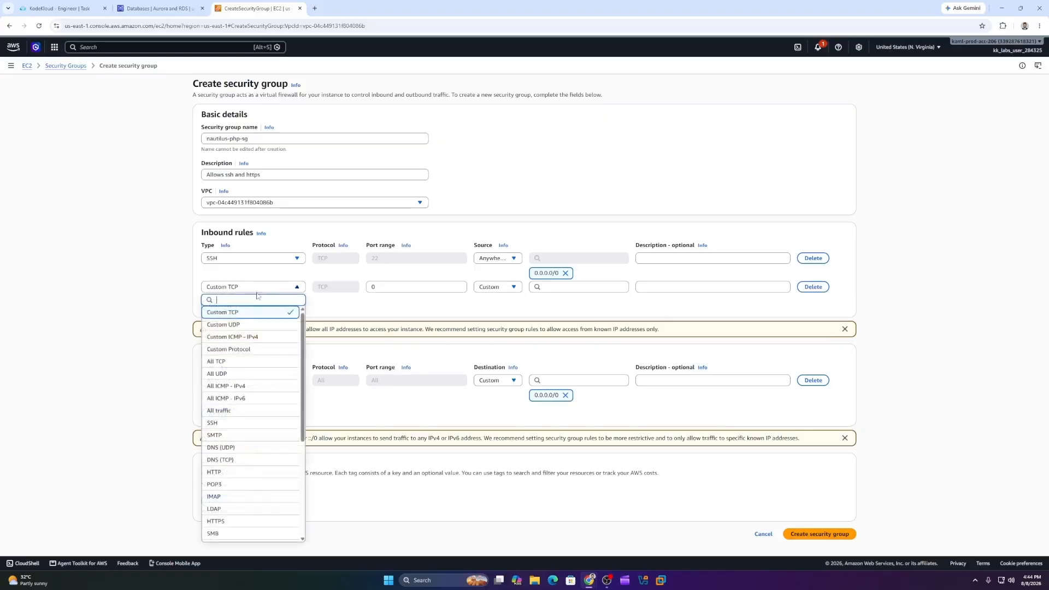
{"action": "left_click", "coordinate": [215, 473]}
{"action": "left_click", "coordinate": [507, 288]}
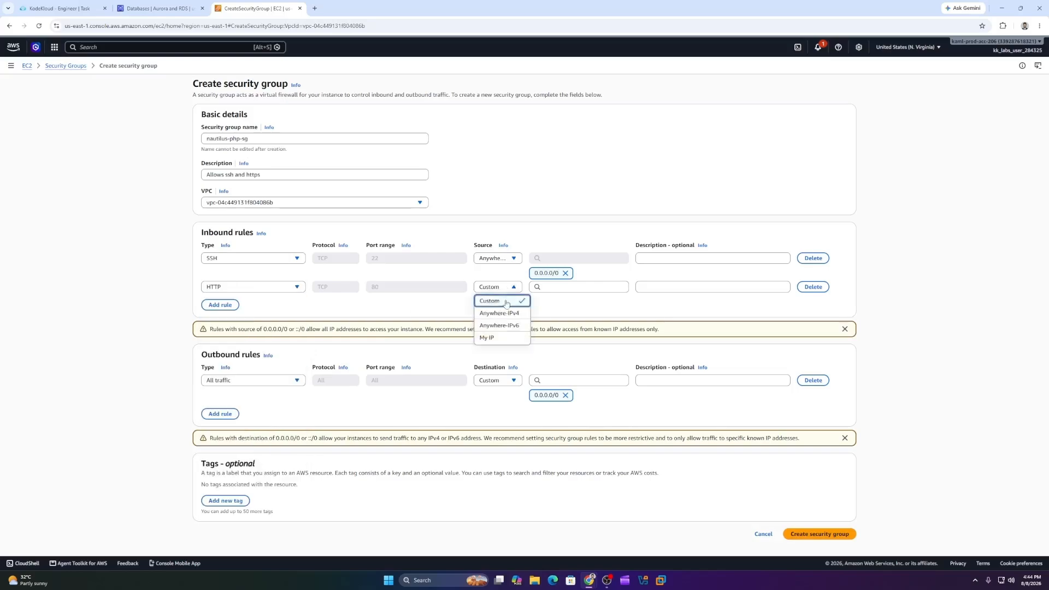
{"action": "left_click", "coordinate": [506, 314]}
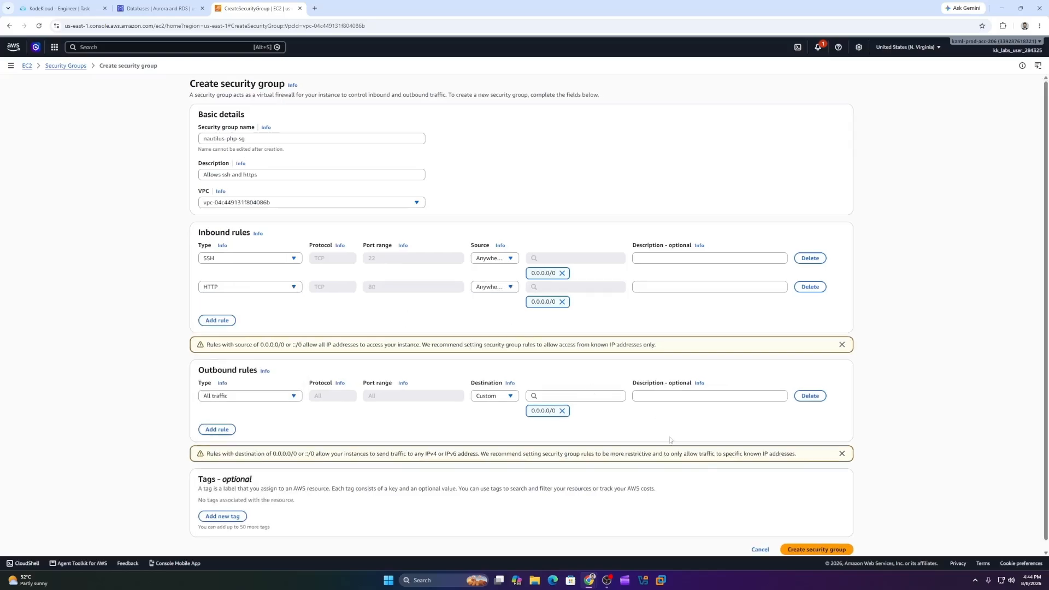
{"action": "left_click", "coordinate": [805, 551]}
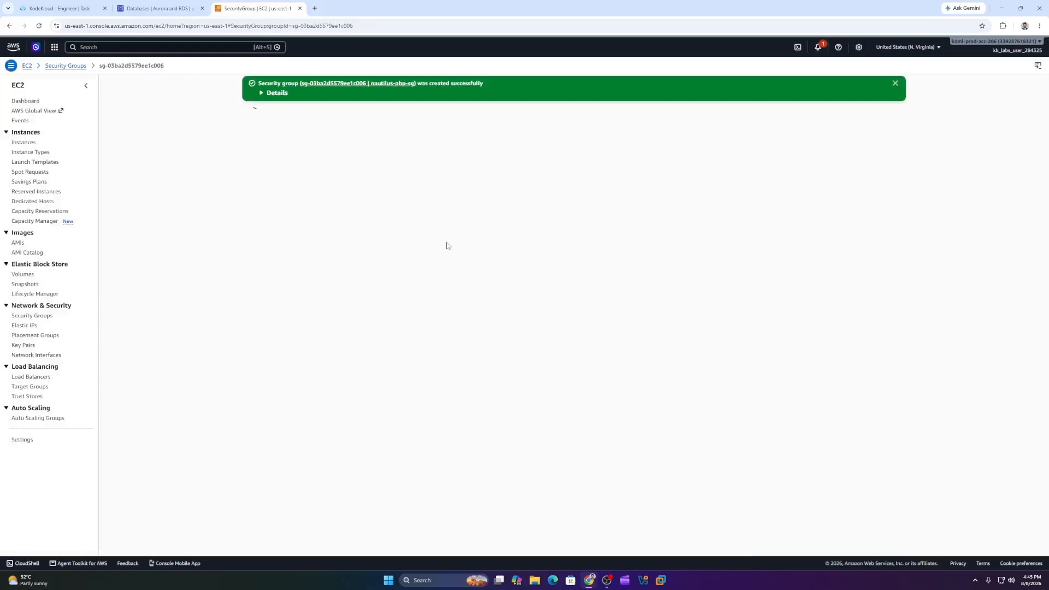
- Add an inbound MYSQL/Aurora rule to nautilus-db-sg with the nautilus-php-sg security group as its source, and save the rules
{"action": "left_click", "coordinate": [65, 66]}
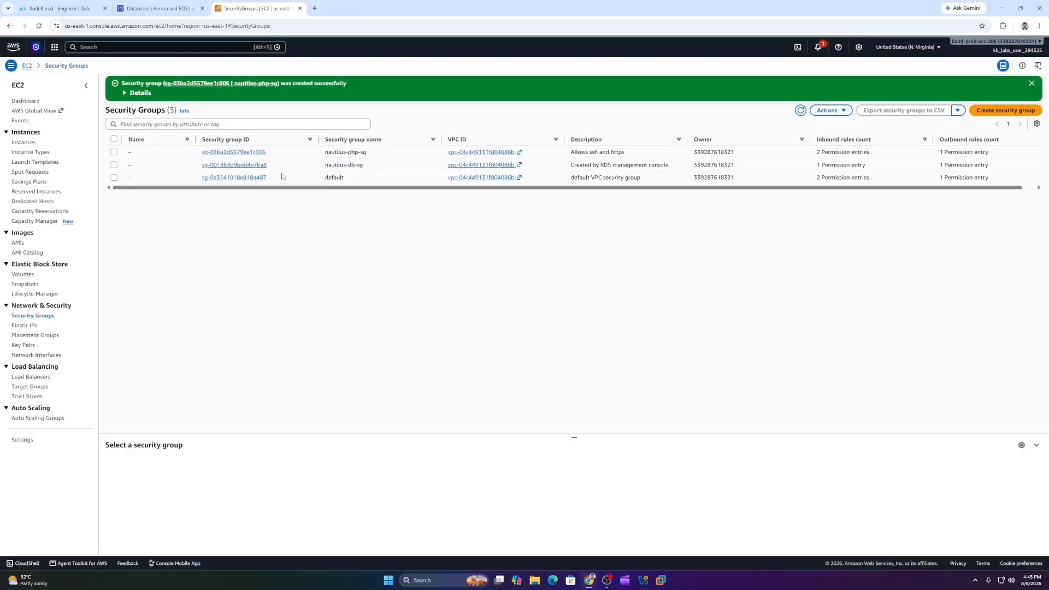
{"action": "left_click", "coordinate": [251, 165]}
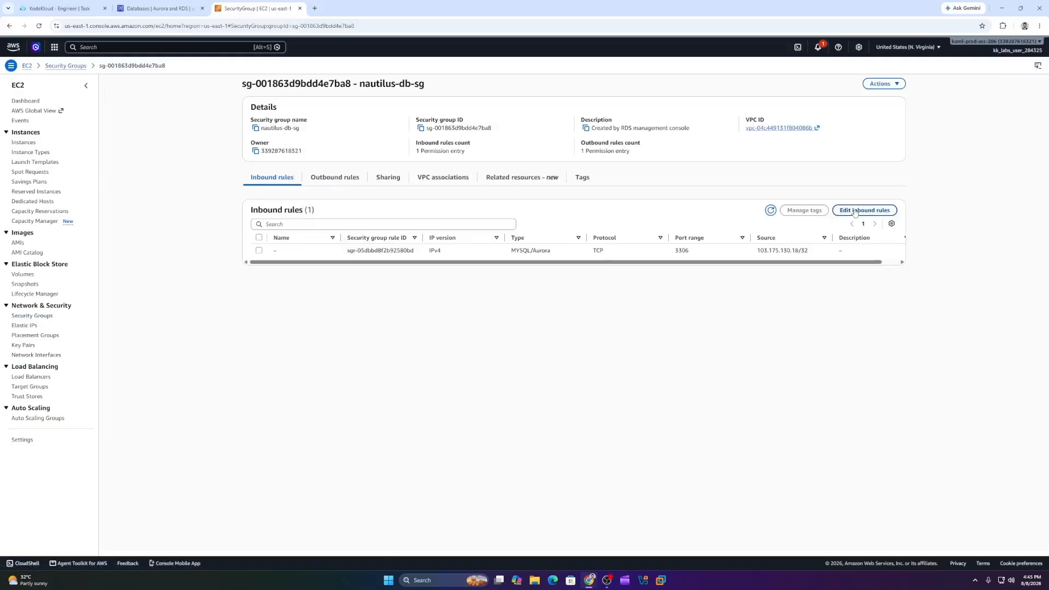
{"action": "left_click", "coordinate": [856, 212]}
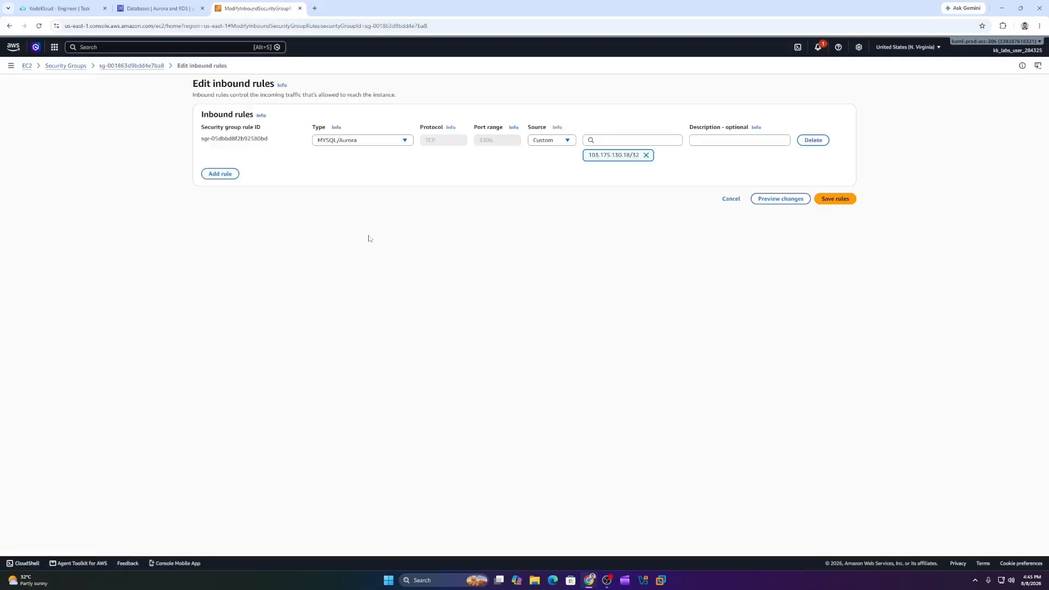
{"action": "left_click", "coordinate": [221, 174]}
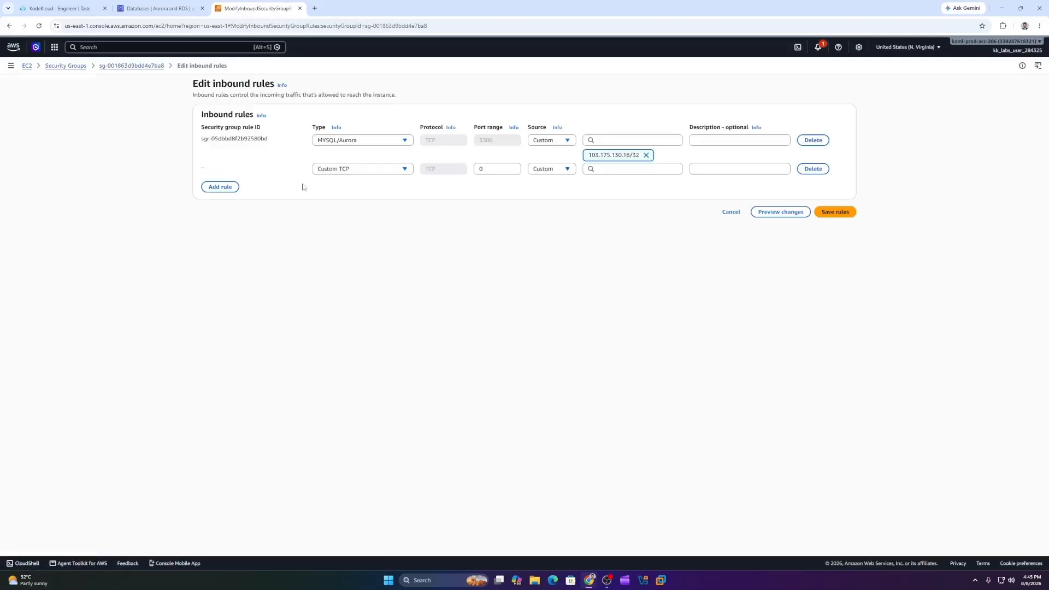
{"action": "left_click", "coordinate": [359, 170]}
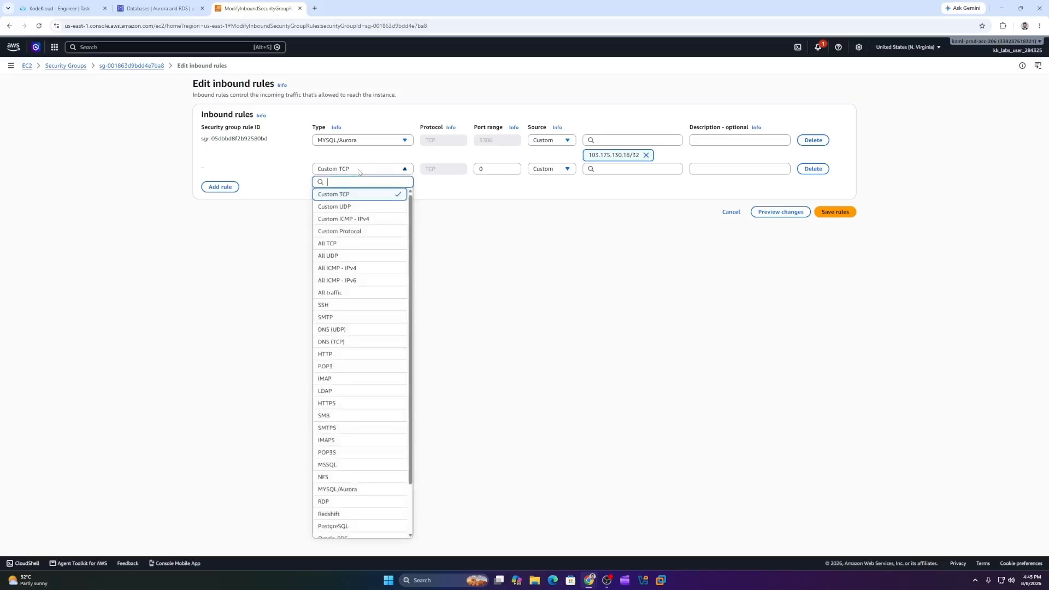
{"action": "left_click", "coordinate": [339, 490]}
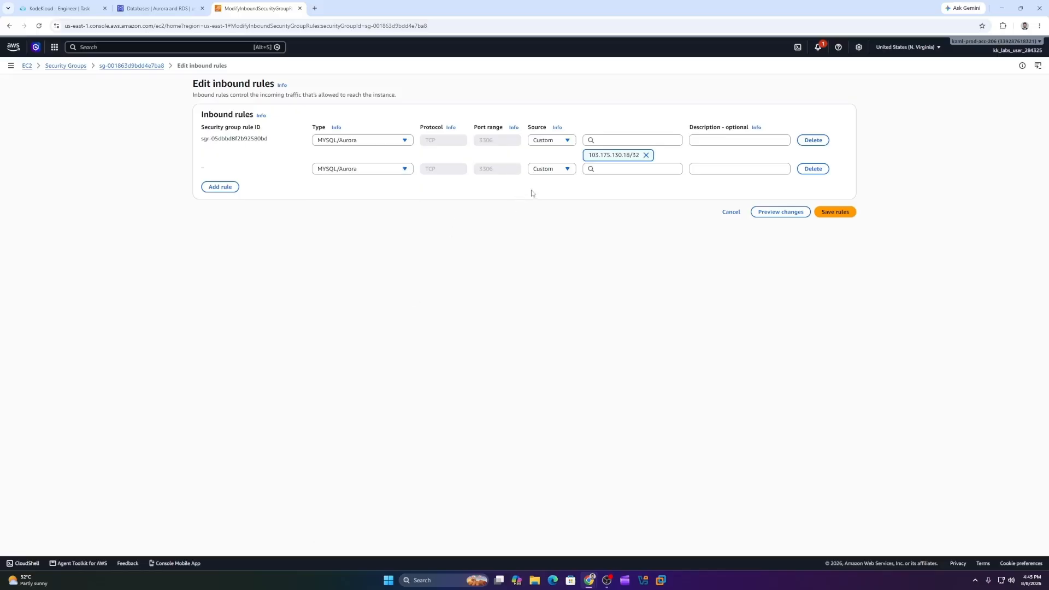
{"action": "left_click", "coordinate": [595, 171]}
{"action": "left_click", "coordinate": [610, 358]}
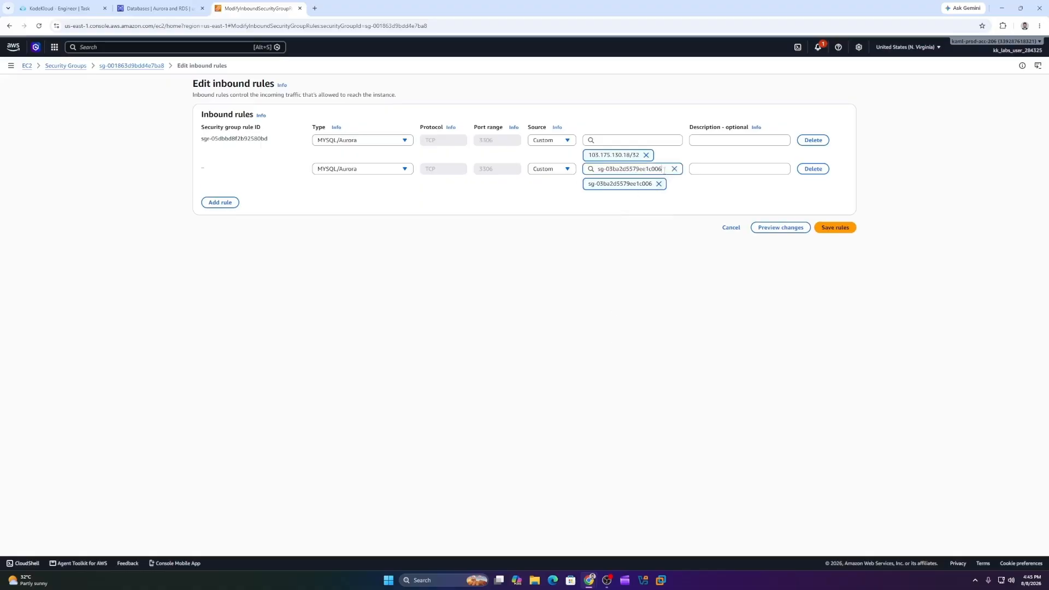
{"action": "left_click", "coordinate": [829, 230]}
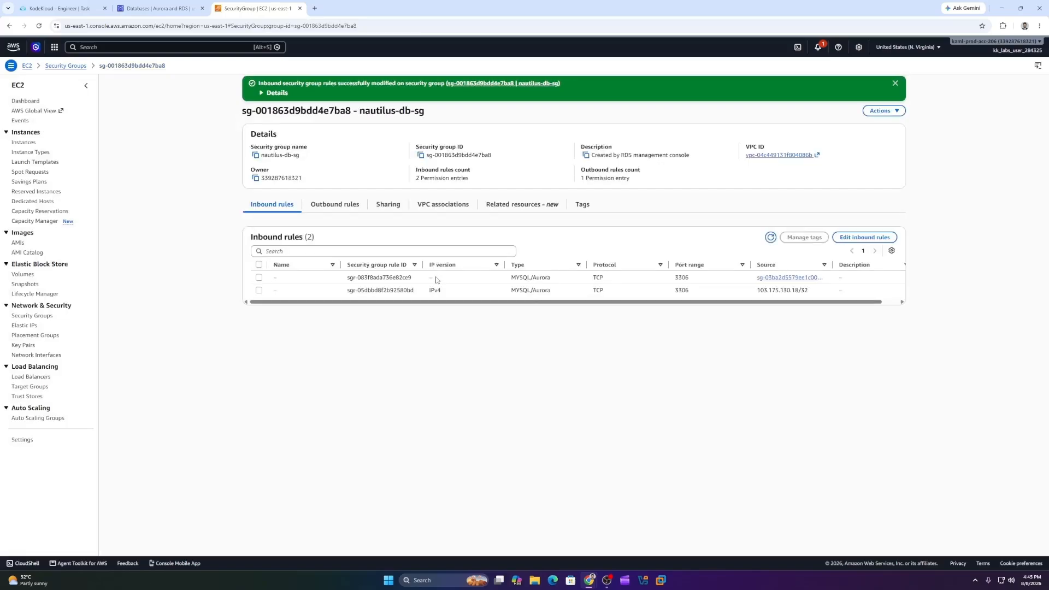
- Select the nautilus-ec2 instance and open its security group assignment for changes
{"action": "left_click", "coordinate": [29, 143]}
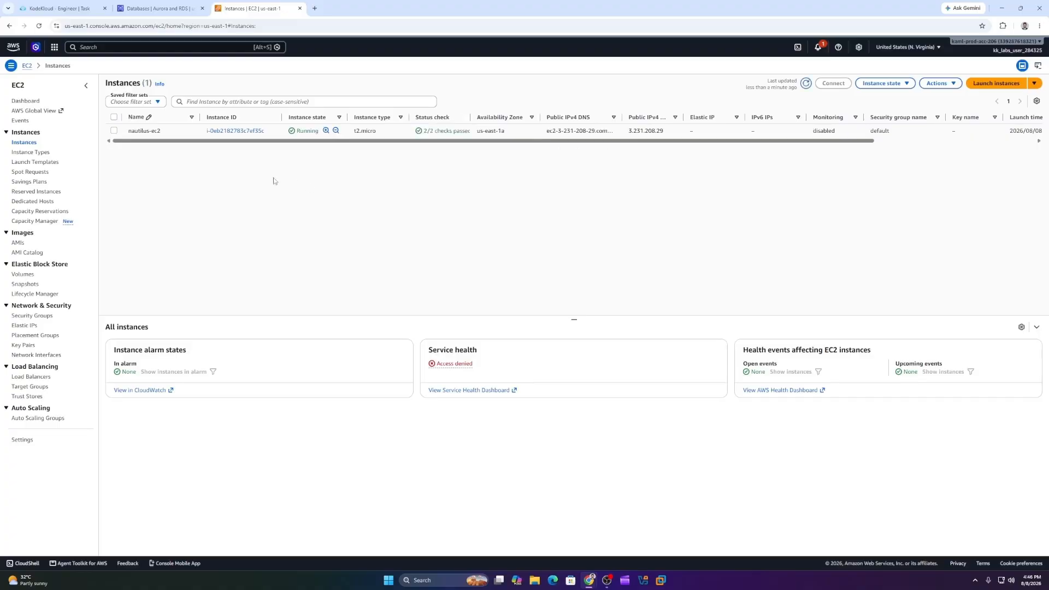
{"action": "left_click", "coordinate": [205, 134]}
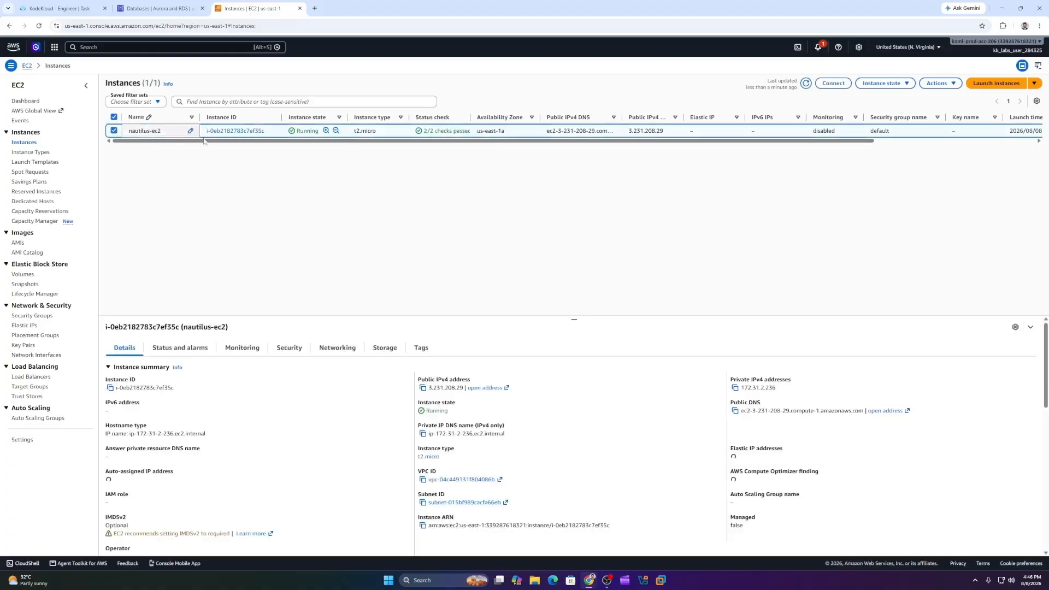
{"action": "left_click", "coordinate": [950, 84]}
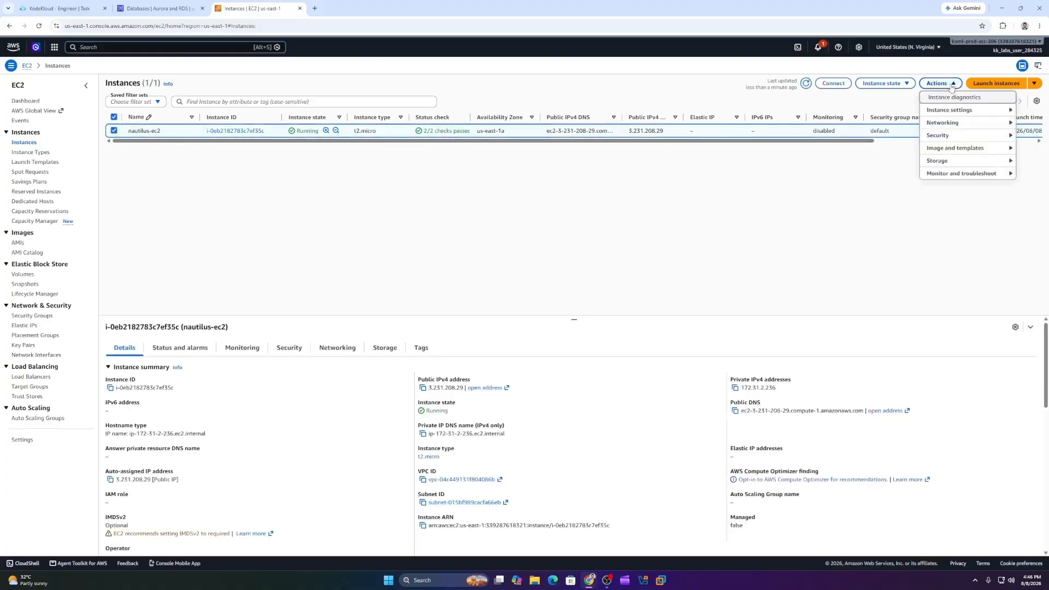
{"action": "mouse_move", "coordinate": [951, 135]}
{"action": "left_click", "coordinate": [889, 139]}
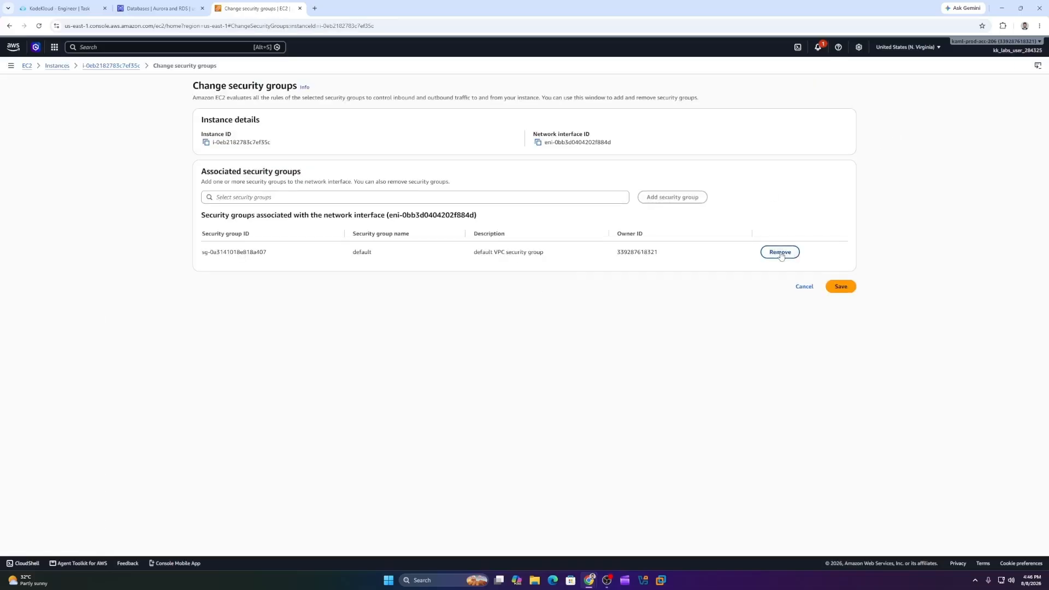
- Replace the instance's default security group with nautilus-php-sg and save the change
{"action": "left_click", "coordinate": [780, 253]}
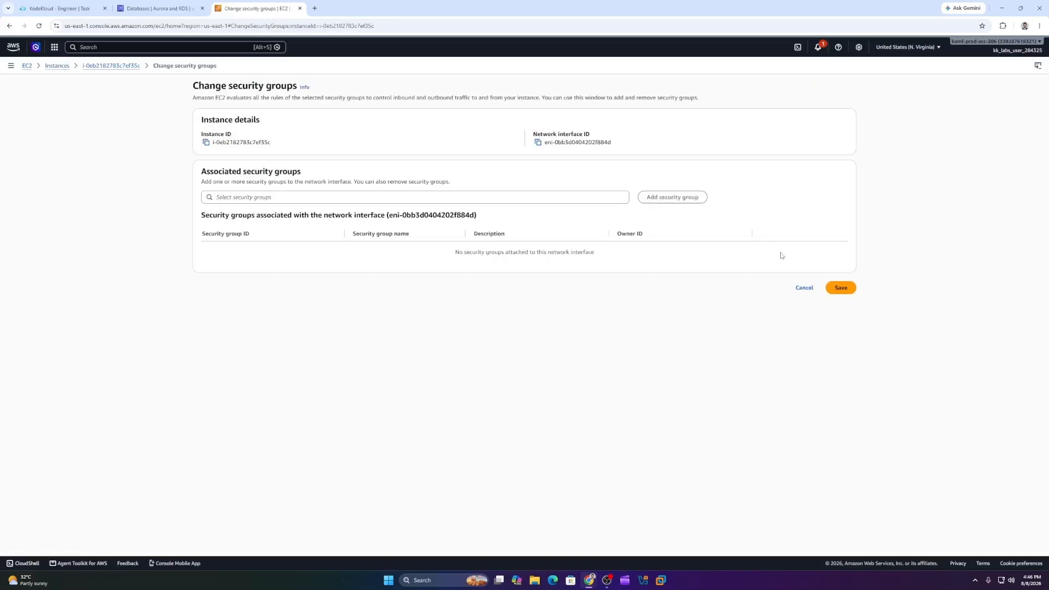
{"action": "left_click", "coordinate": [289, 198]}
{"action": "left_click", "coordinate": [289, 222]}
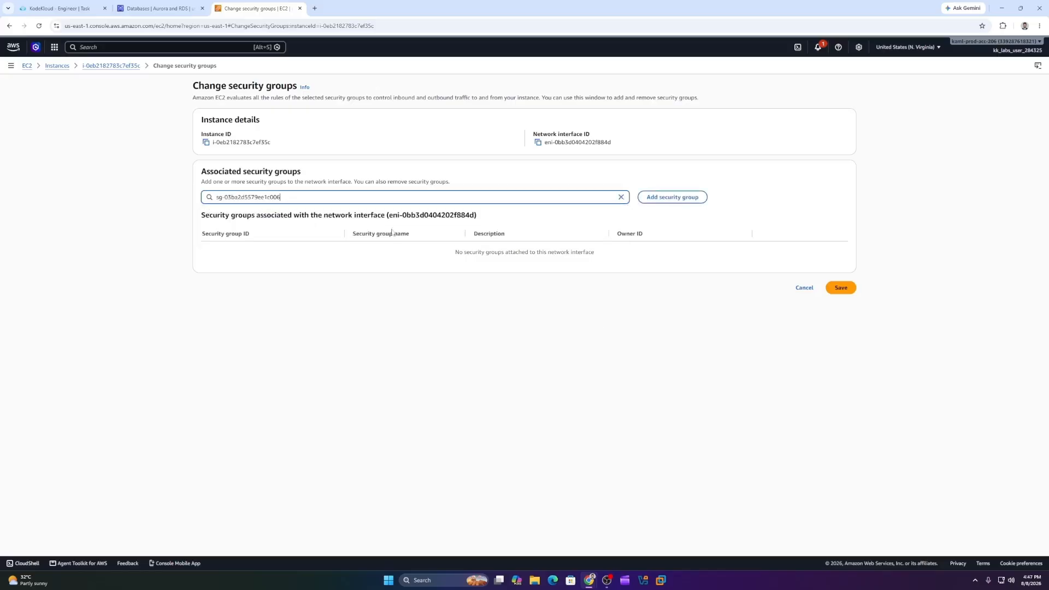
{"action": "left_click", "coordinate": [670, 200]}
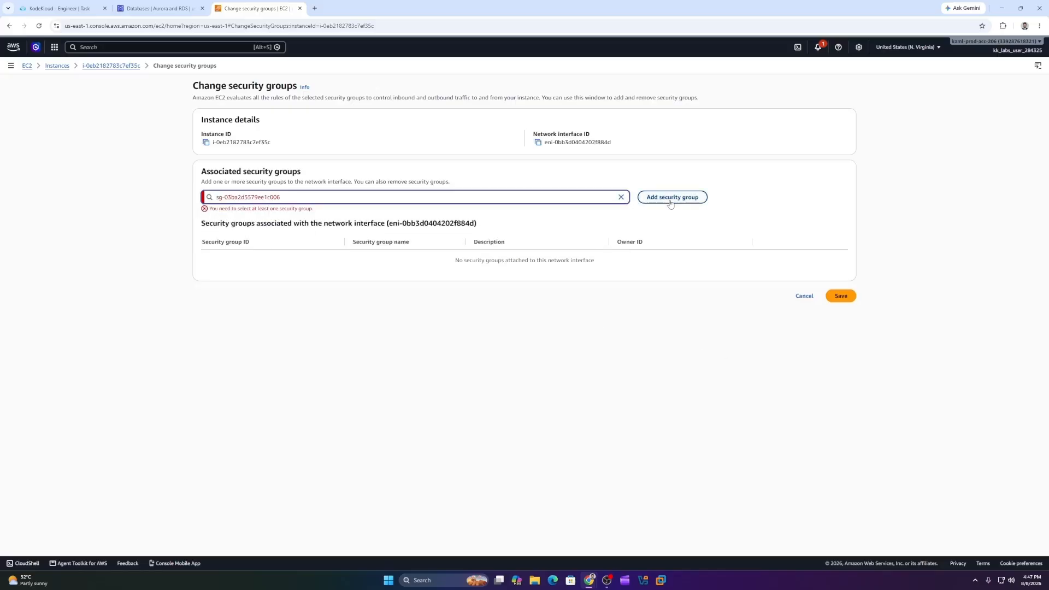
{"action": "left_click", "coordinate": [671, 200]}
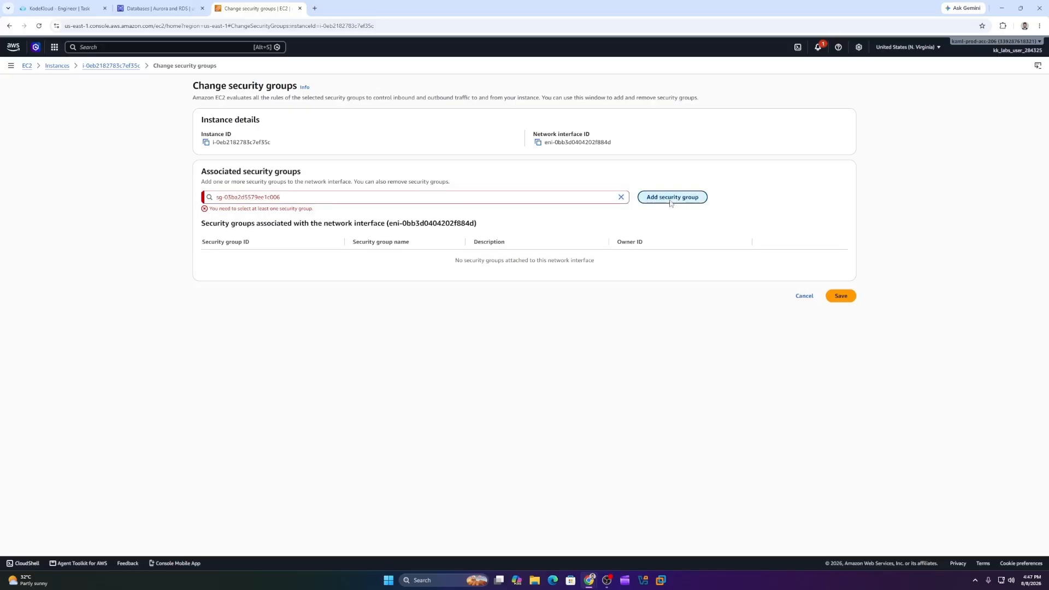
{"action": "left_click", "coordinate": [835, 289]}
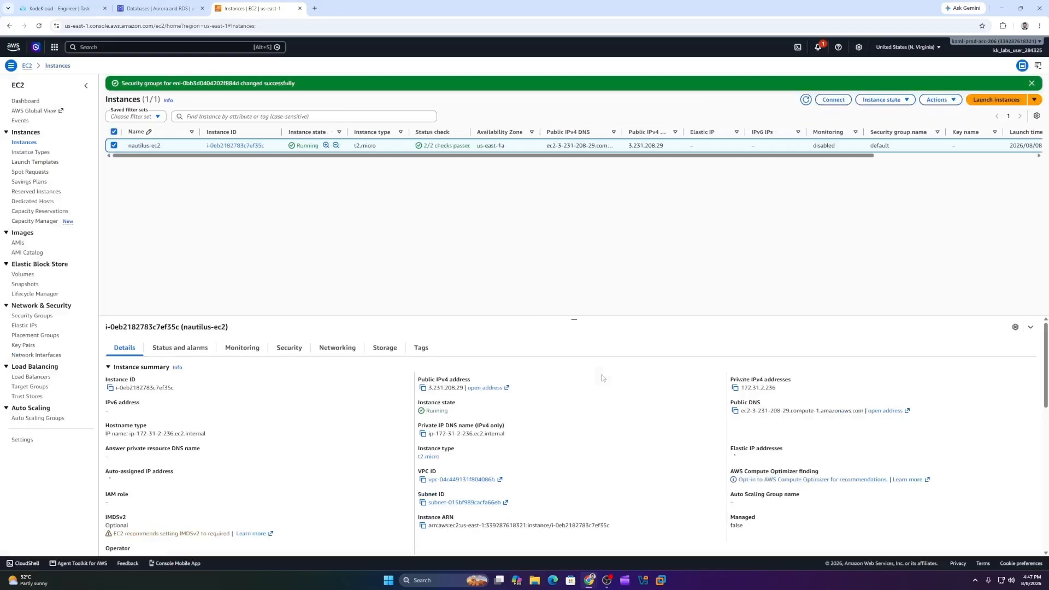
- Connect to the nautilus-ec2 instance with EC2 Instance Connect as ubuntu and enlarge the terminal text
{"action": "left_click", "coordinate": [831, 100]}
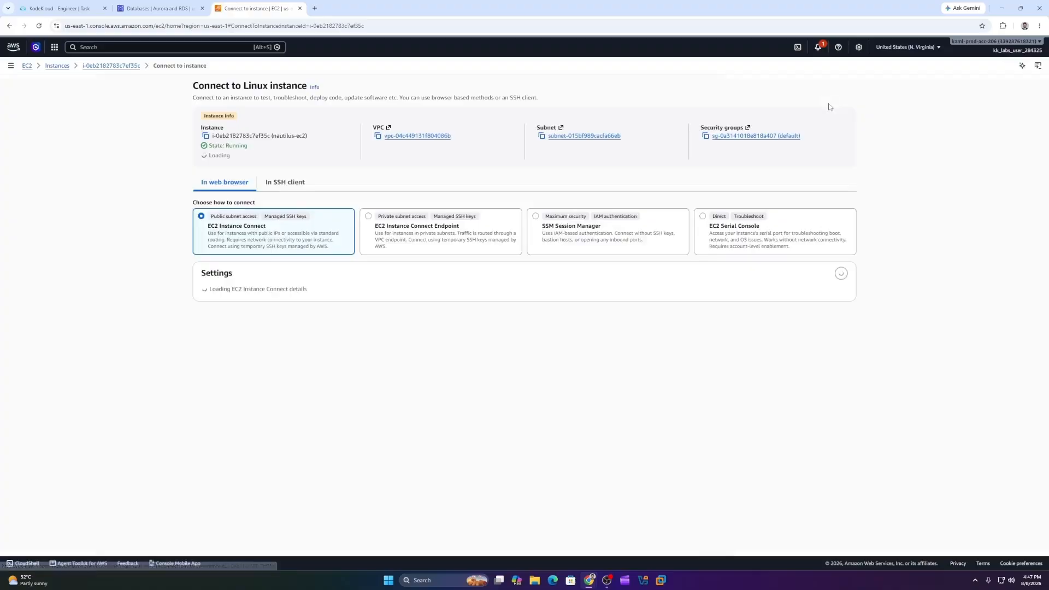
{"action": "left_click", "coordinate": [836, 414]}
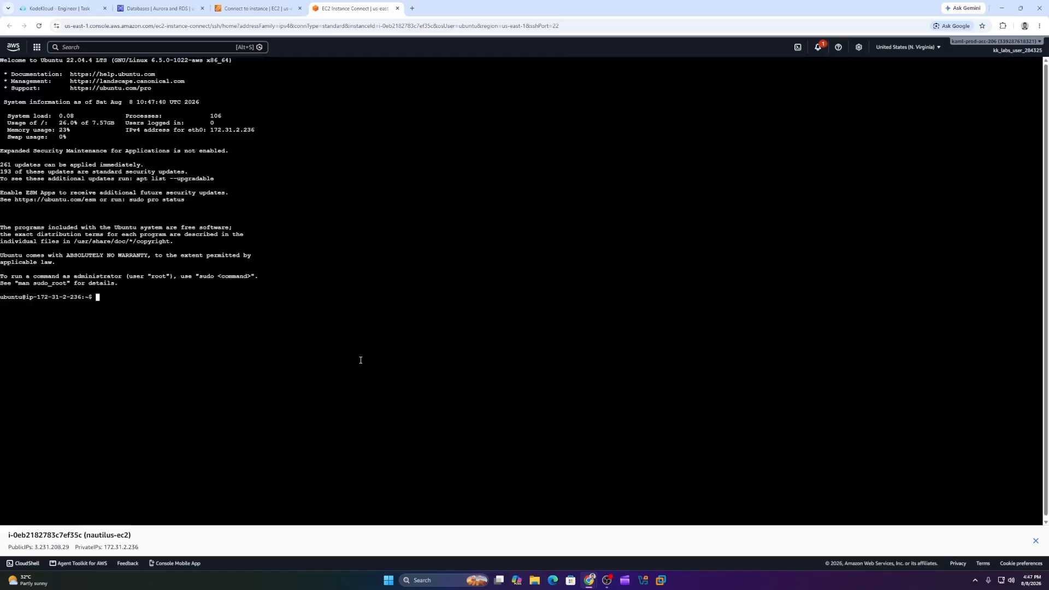
{"action": "key", "text": "ctrl+plus"}
{"action": "key", "text": "ctrl+plus"}
{"action": "key", "text": "ctrl+plus"}
{"action": "key", "text": "ctrl+plus"}
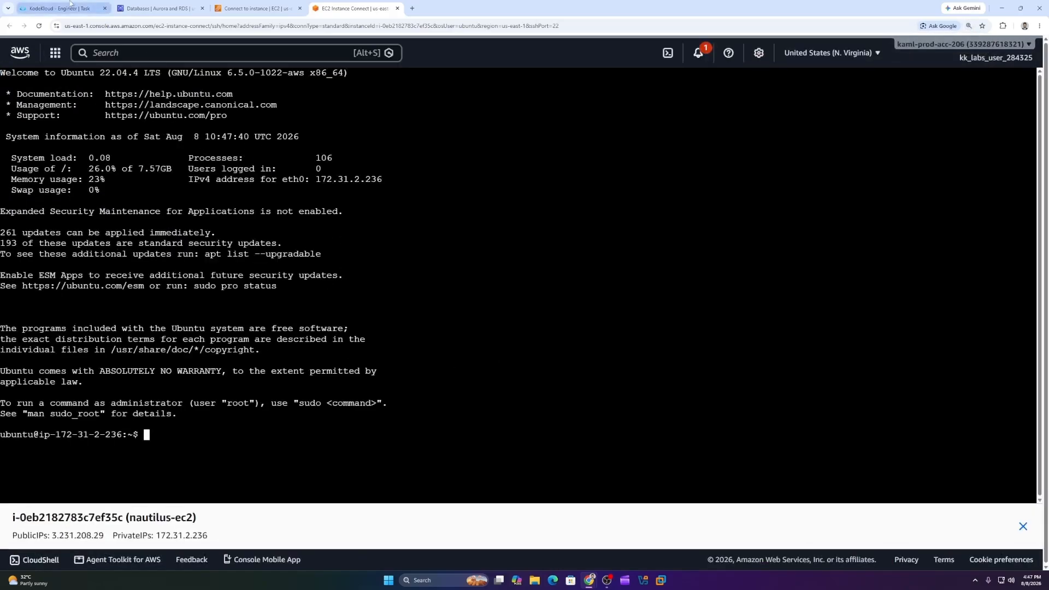
- In the KodeKloud lab's aws-client terminal, change to the .ssh directory and list its files
{"action": "left_click", "coordinate": [70, 8]}
{"action": "scroll", "coordinate": [275, 350], "scroll_direction": "down", "scroll_amount": 1}
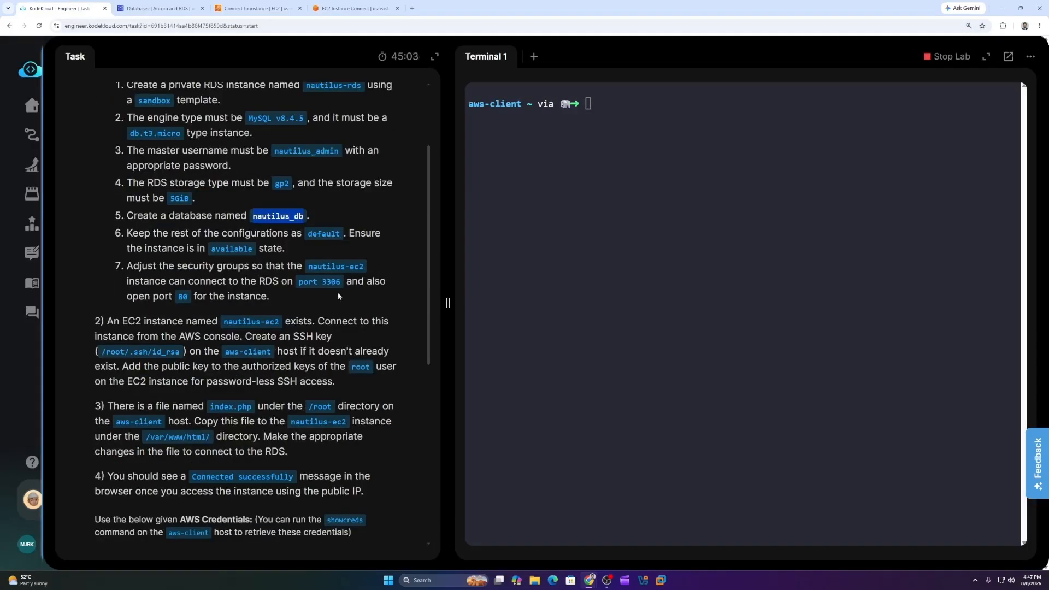
{"action": "left_click", "coordinate": [601, 110]}
{"action": "type", "text": "cd"}
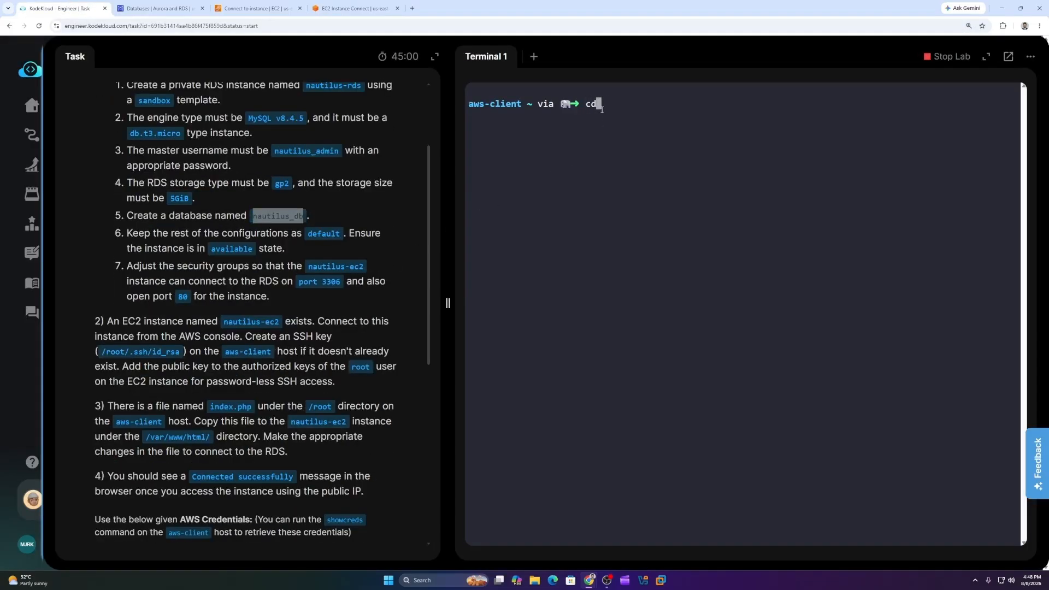
{"action": "type", "text": " .ssh/"}
{"action": "key", "text": "Return"}
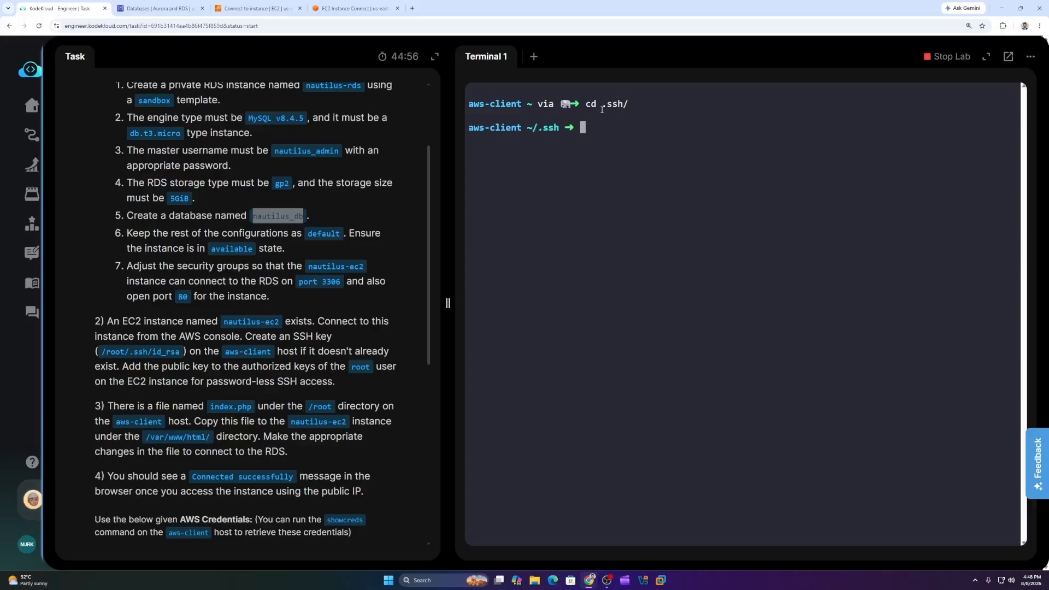
{"action": "type", "text": "ls"}
{"action": "key", "text": "Return"}
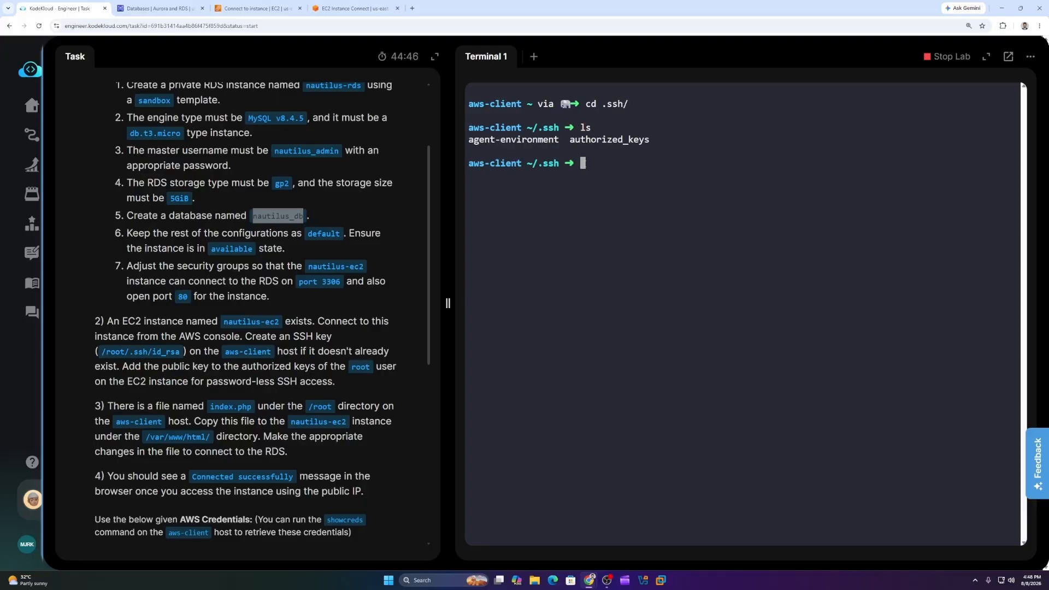
- Generate an SSH key pair with ssh-keygen, accepting the default /root/.ssh/id_rsa path and an empty passphrase
{"action": "type", "text": "ssh-keygen"}
{"action": "key", "text": "Return"}
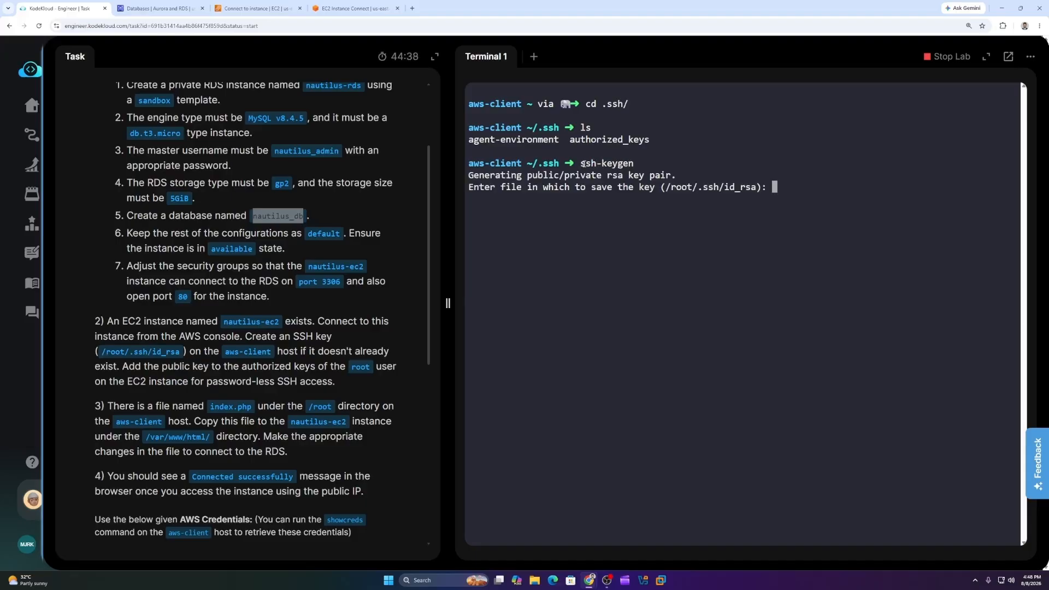
{"action": "key", "text": "Return"}
{"action": "key", "text": "Return"}
{"action": "key", "text": "Return"}
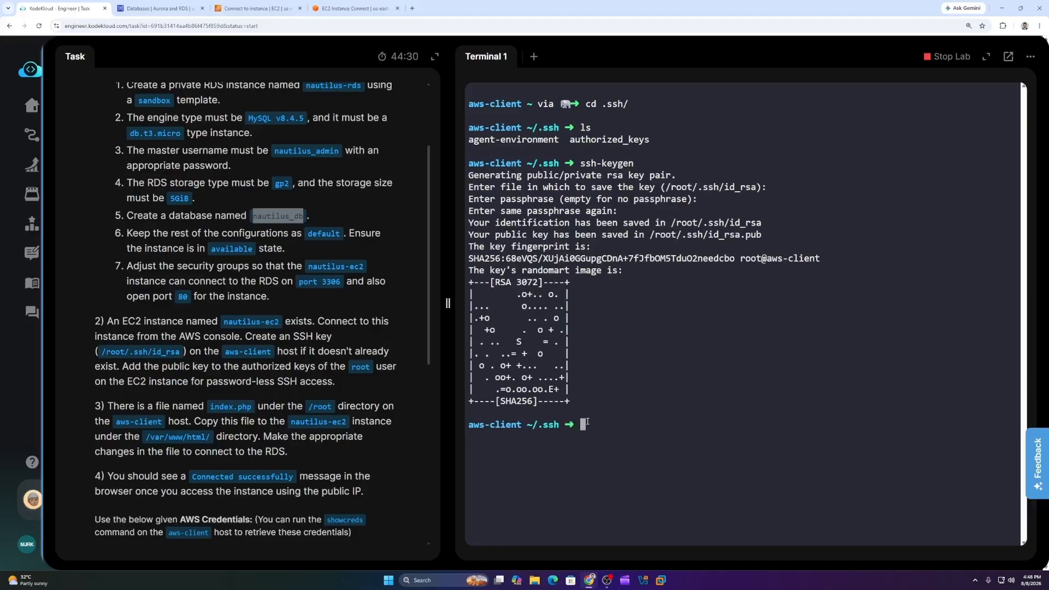
- List the .ssh directory again and print the contents of id_rsa.pub
{"action": "type", "text": "ls"}
{"action": "key", "text": "Return"}
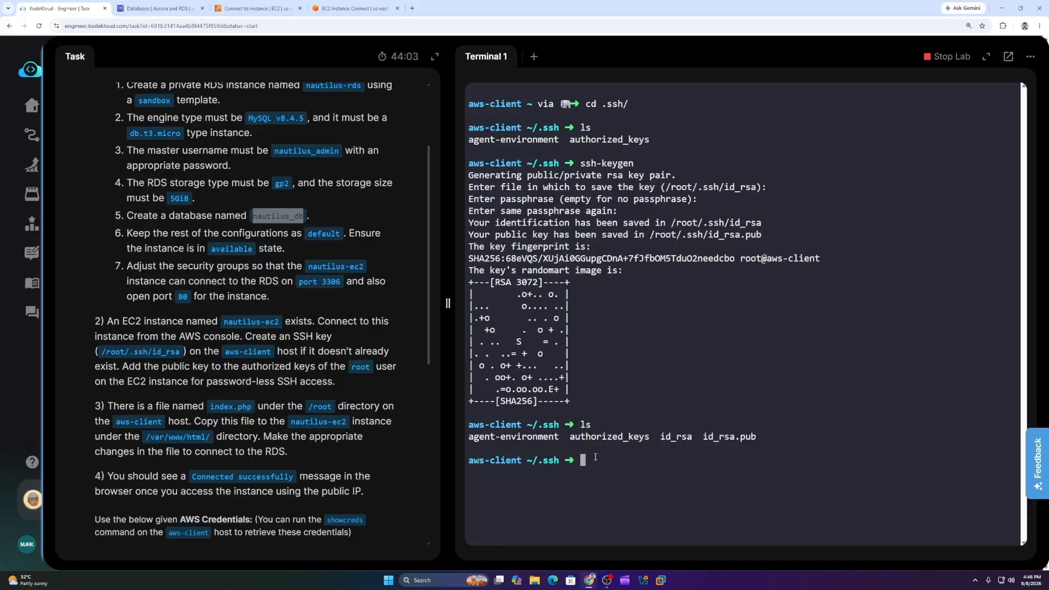
{"action": "type", "text": "cat id_rsa.pub"}
{"action": "key", "text": "Return"}
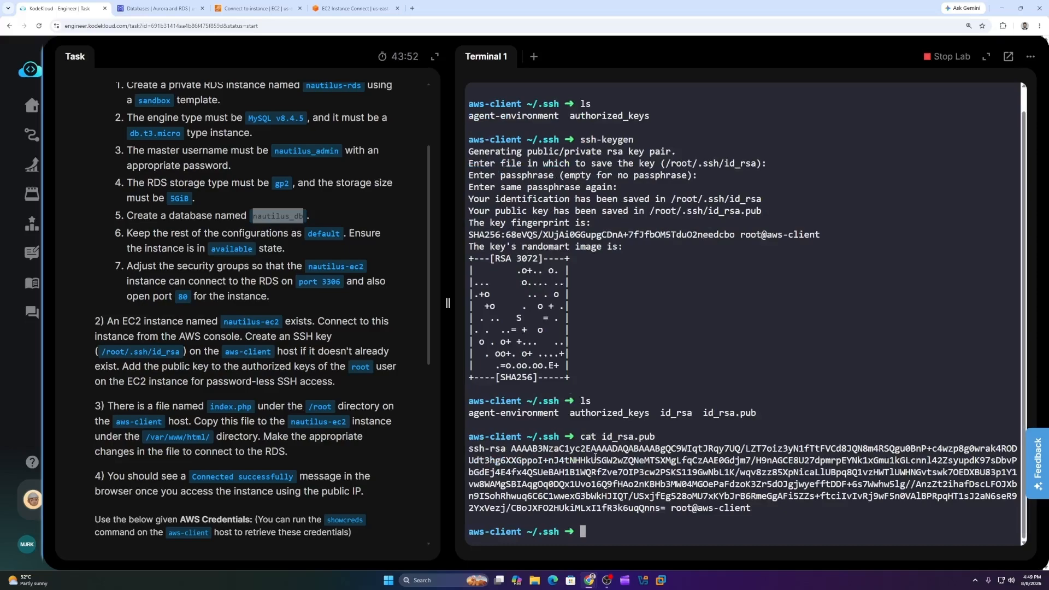
- In the EC2 instance's terminal, switch to root with sudo su -, change to the .ssh directory and list its files
{"action": "left_click", "coordinate": [342, 4]}
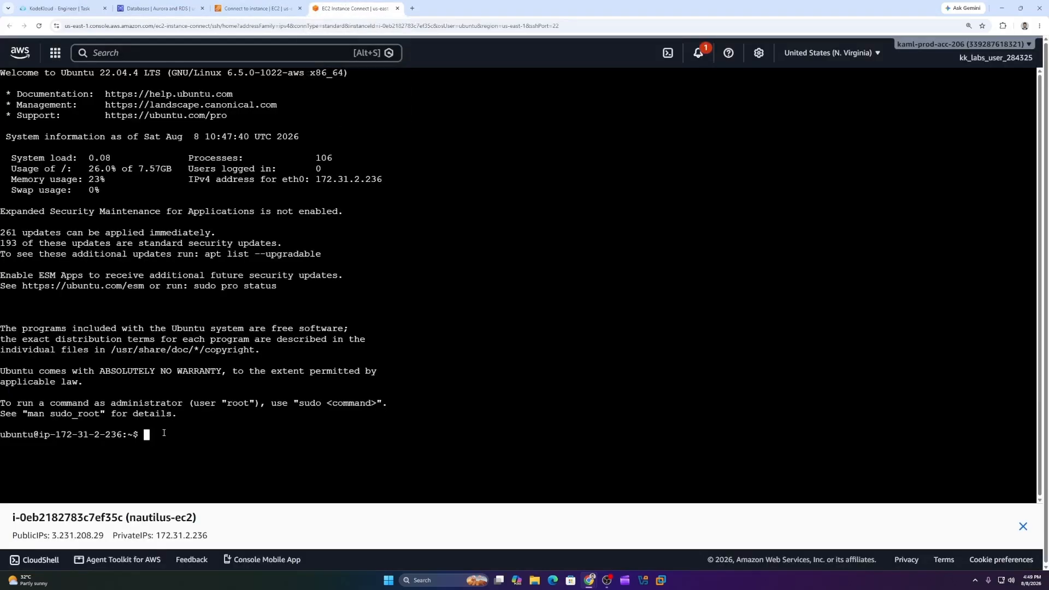
{"action": "type", "text": "sudo su -"}
{"action": "key", "text": "Return"}
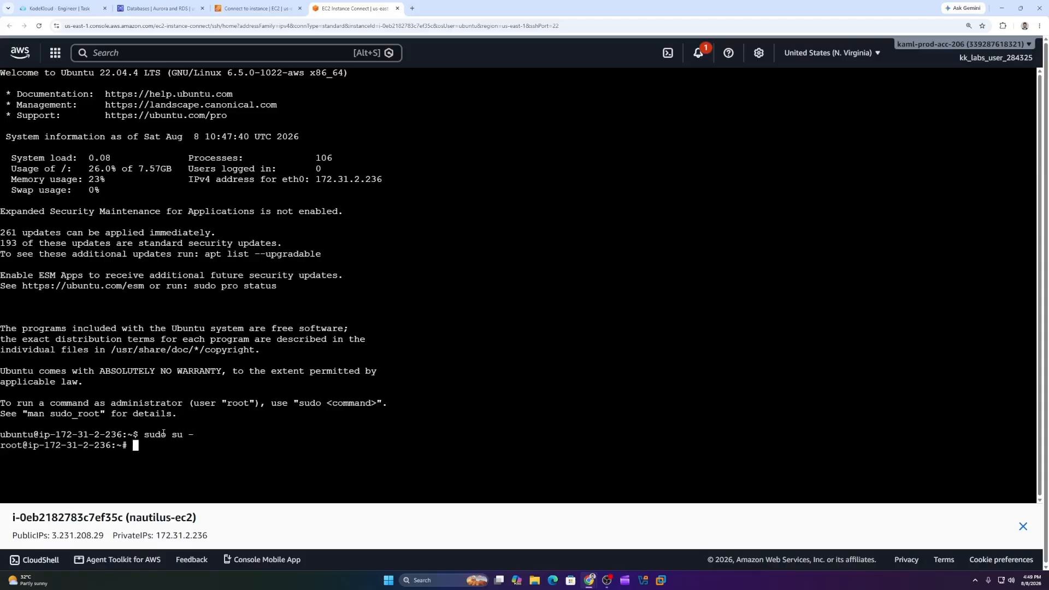
{"action": "type", "text": "cd .ssh"}
{"action": "key", "text": "Tab"}
{"action": "key", "text": "Return"}
{"action": "type", "text": "ls"}
{"action": "key", "text": "Return"}
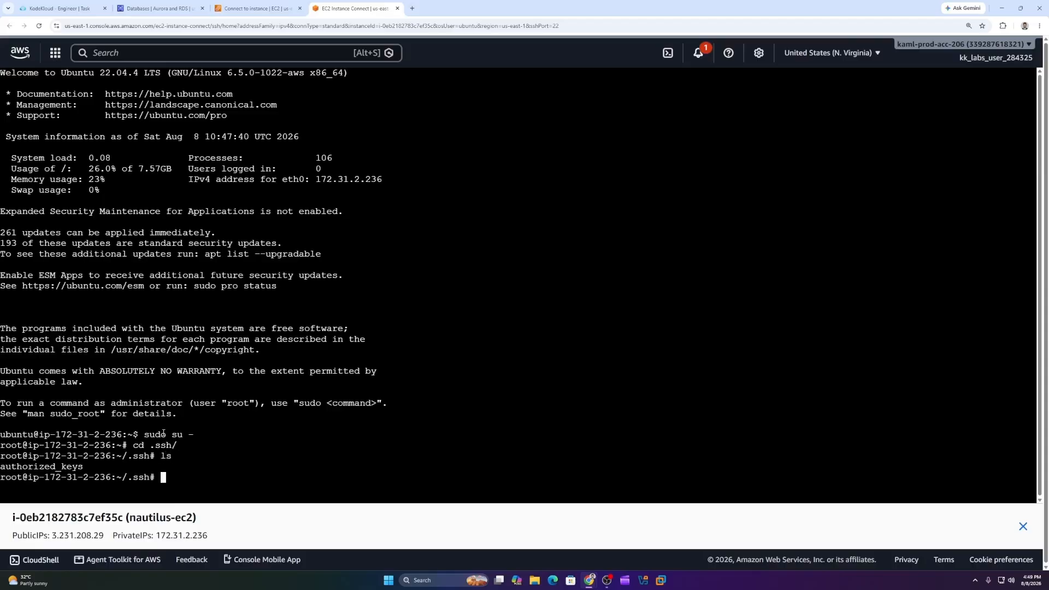
- Open the root user's authorized_keys file on the EC2 instance in vi
{"action": "type", "text": "cat"}
{"action": "key", "text": "BackSpace"}
{"action": "key", "text": "BackSpace"}
{"action": "key", "text": "BackSpace"}
{"action": "type", "text": "vi"}
{"action": "left_click_drag", "start_coordinate": [85, 466], "coordinate": [2, 468]}
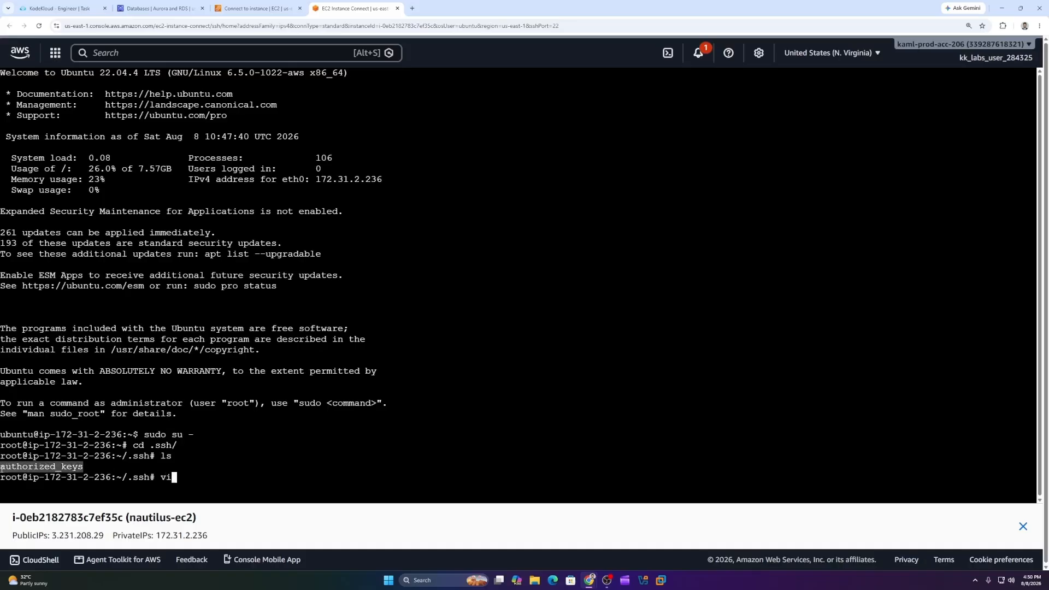
{"action": "right_click", "coordinate": [8, 468]}
{"action": "left_click", "coordinate": [39, 279]}
{"action": "right_click", "coordinate": [179, 480]}
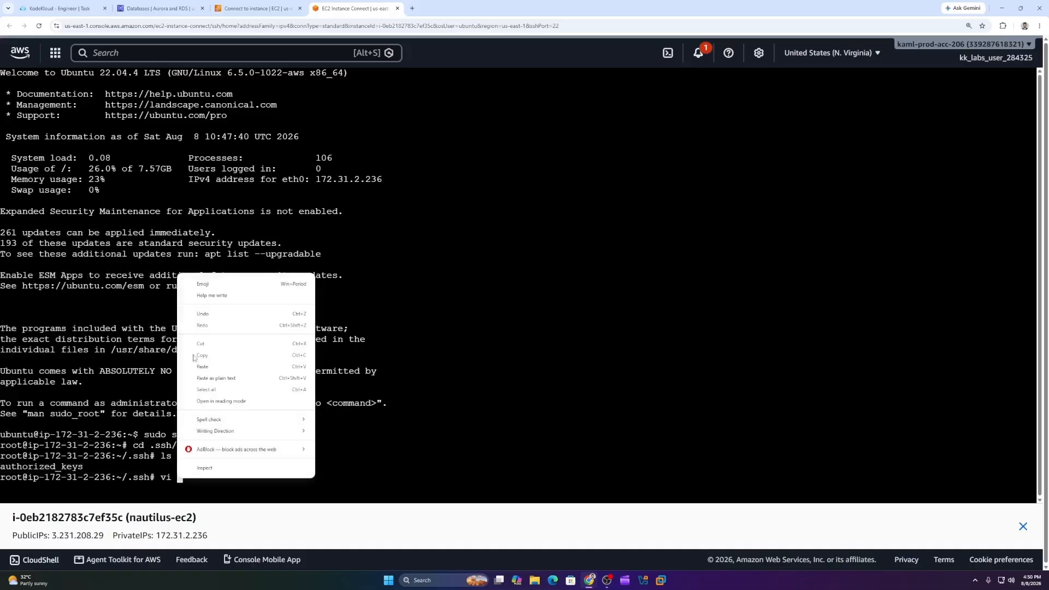
{"action": "left_click", "coordinate": [209, 366]}
{"action": "key", "text": "Return"}
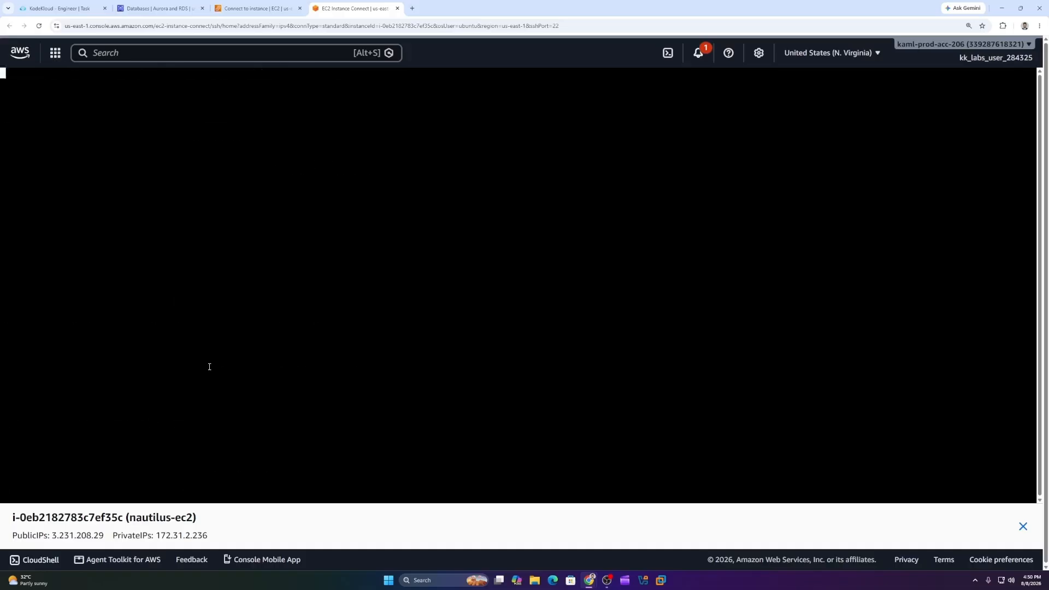
- Copy the full id_rsa.pub public key from the aws-client terminal and return to the EC2 instance's terminal
{"action": "left_click", "coordinate": [60, 8]}
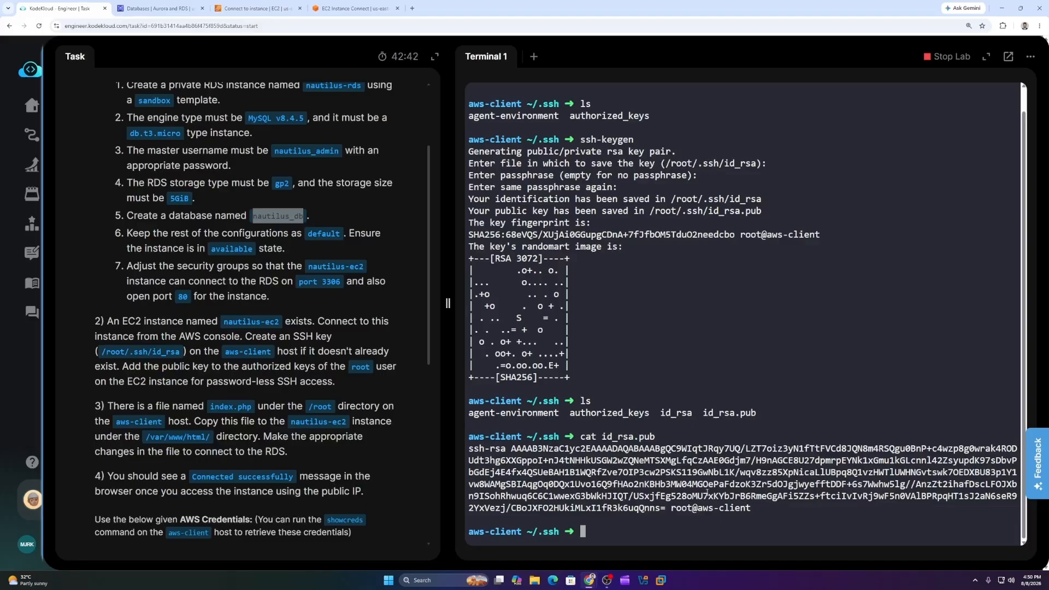
{"action": "left_click_drag", "start_coordinate": [757, 508], "coordinate": [469, 448]}
{"action": "right_click", "coordinate": [471, 452]}
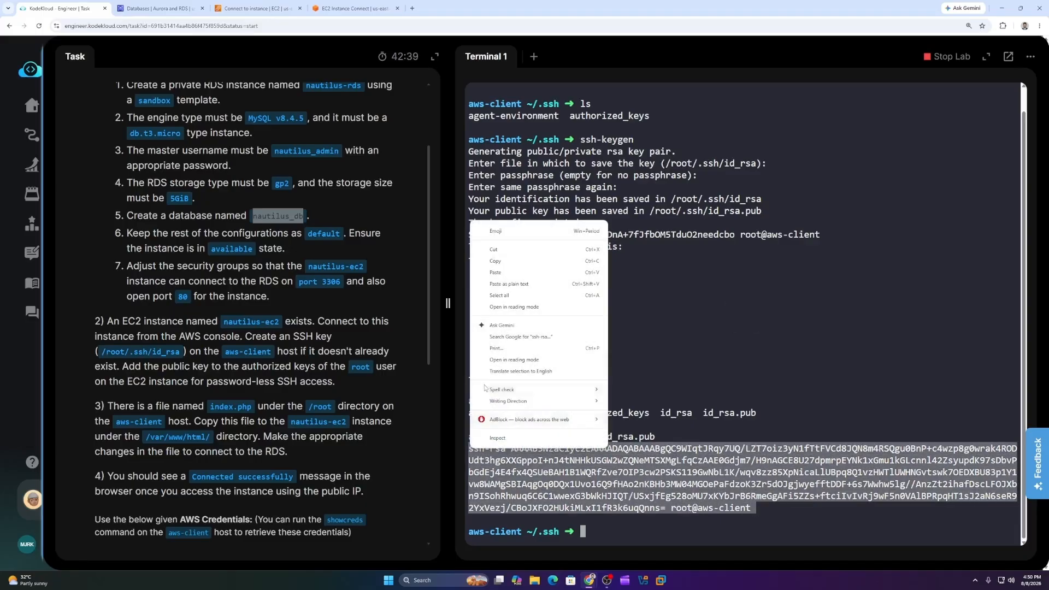
{"action": "left_click", "coordinate": [495, 261]}
{"action": "left_click", "coordinate": [354, 8]}
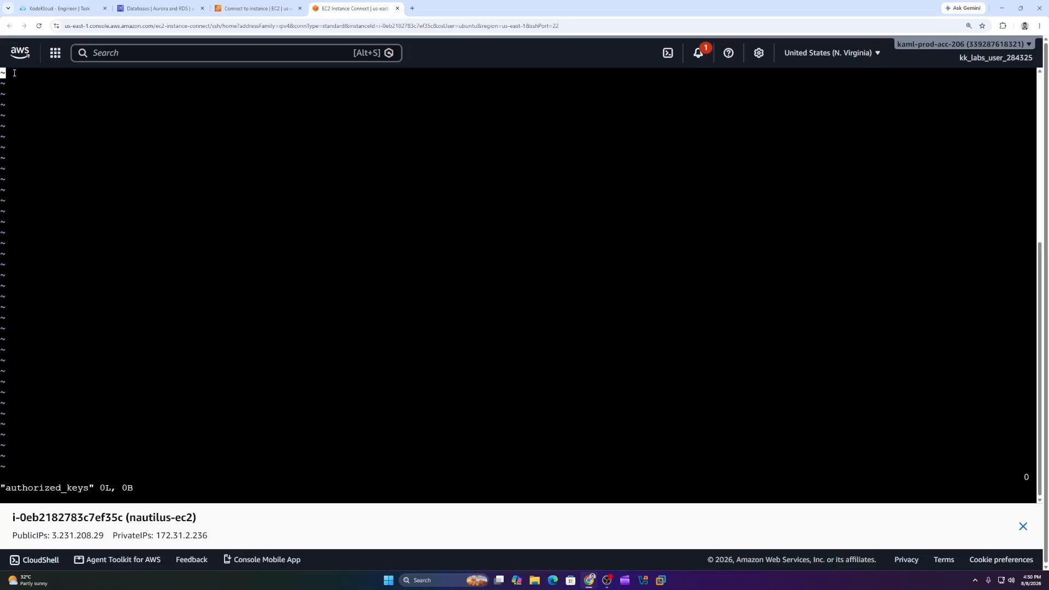
- Insert the copied public key into authorized_keys, then save the file and quit vi
{"action": "key", "text": "i"}
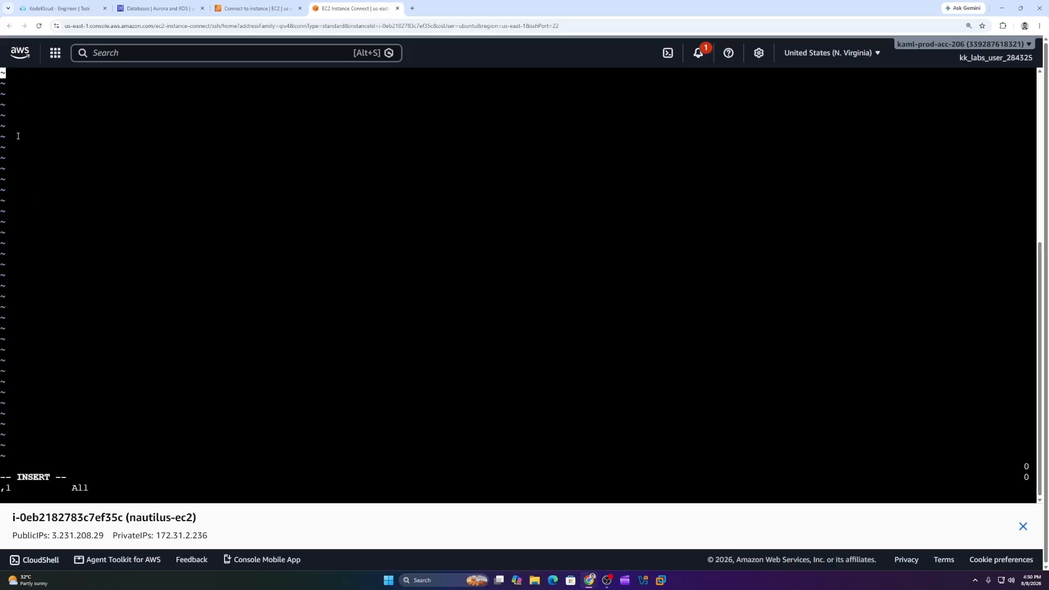
{"action": "right_click", "coordinate": [15, 76]}
{"action": "left_click", "coordinate": [44, 169]}
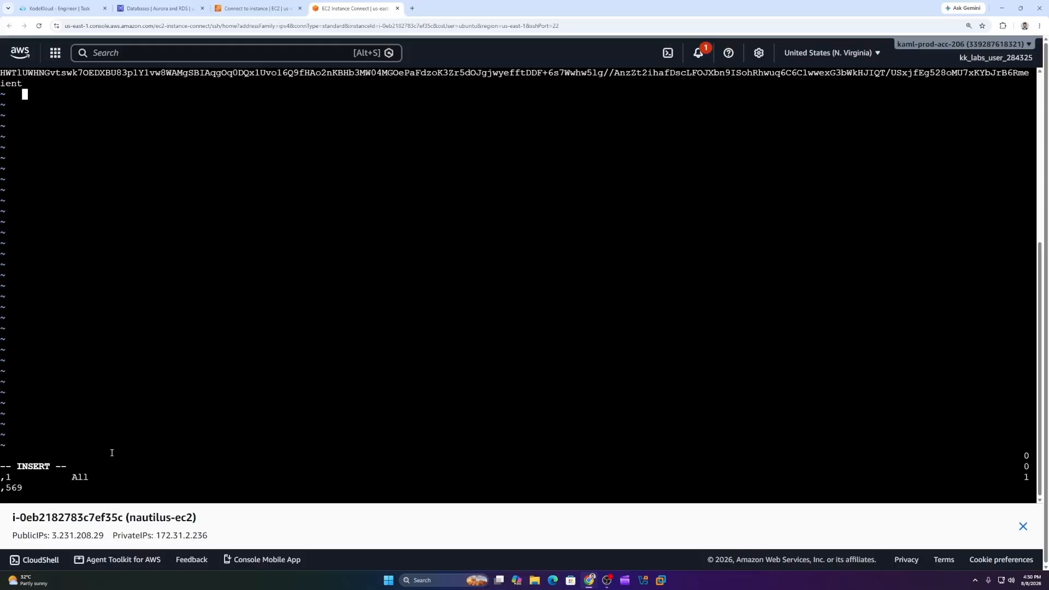
{"action": "key", "text": "Escape"}
{"action": "type", "text": ":wq"}
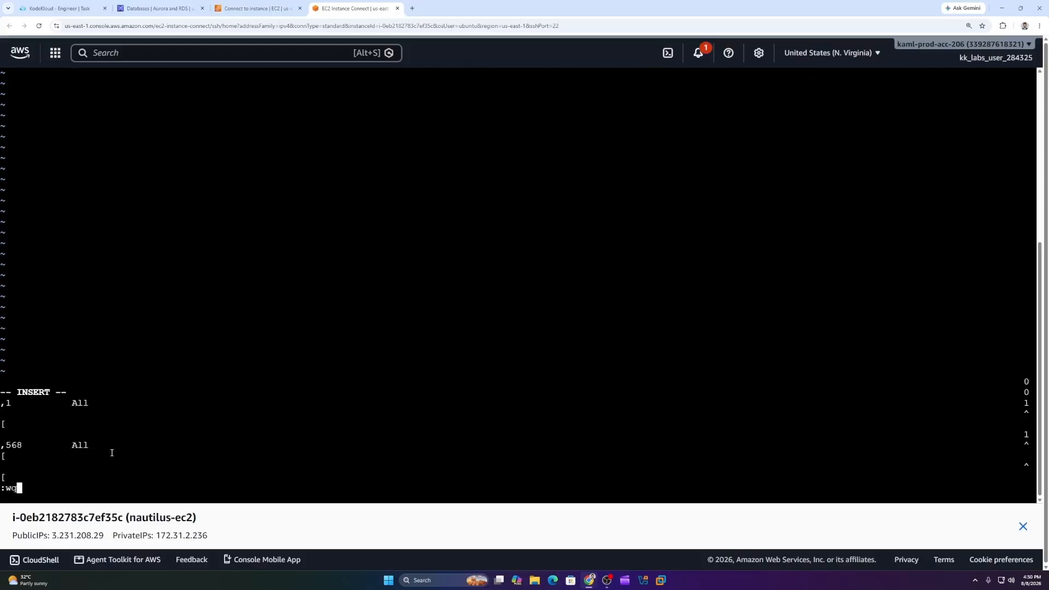
{"action": "key", "text": "Return"}
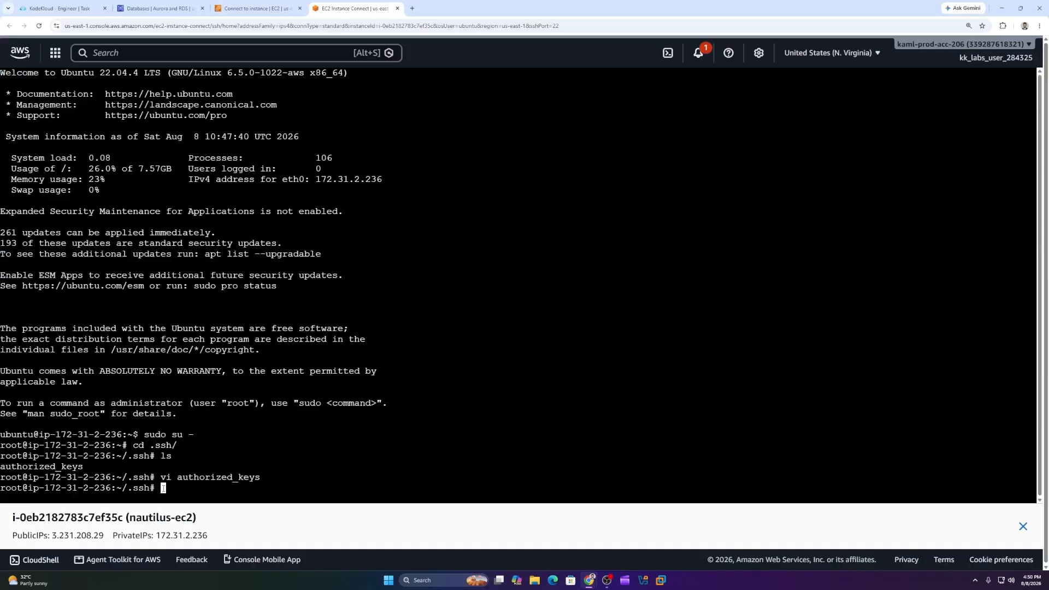
- Print the authorized_keys file with cat to check the saved public key
{"action": "type", "text": "cat"}
{"action": "mouse_move", "coordinate": [181, 477]}
{"action": "left_mouse_down"}
{"action": "mouse_move", "coordinate": [263, 477]}
{"action": "mouse_move", "coordinate": [184, 477]}
{"action": "left_mouse_up"}
{"action": "right_click", "coordinate": [178, 477]}
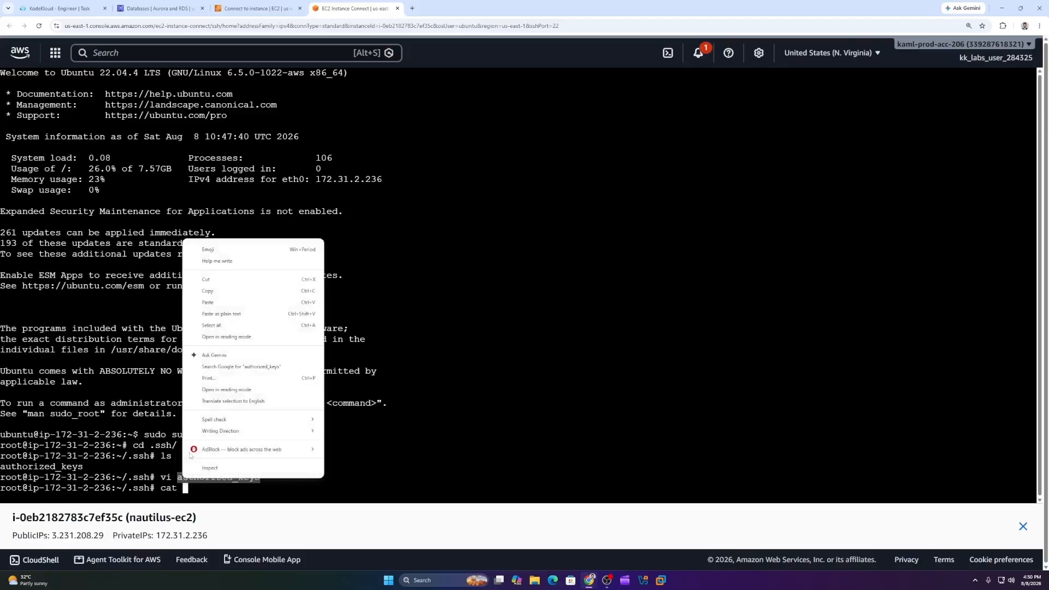
{"action": "left_click", "coordinate": [213, 302]}
{"action": "right_click", "coordinate": [188, 492]}
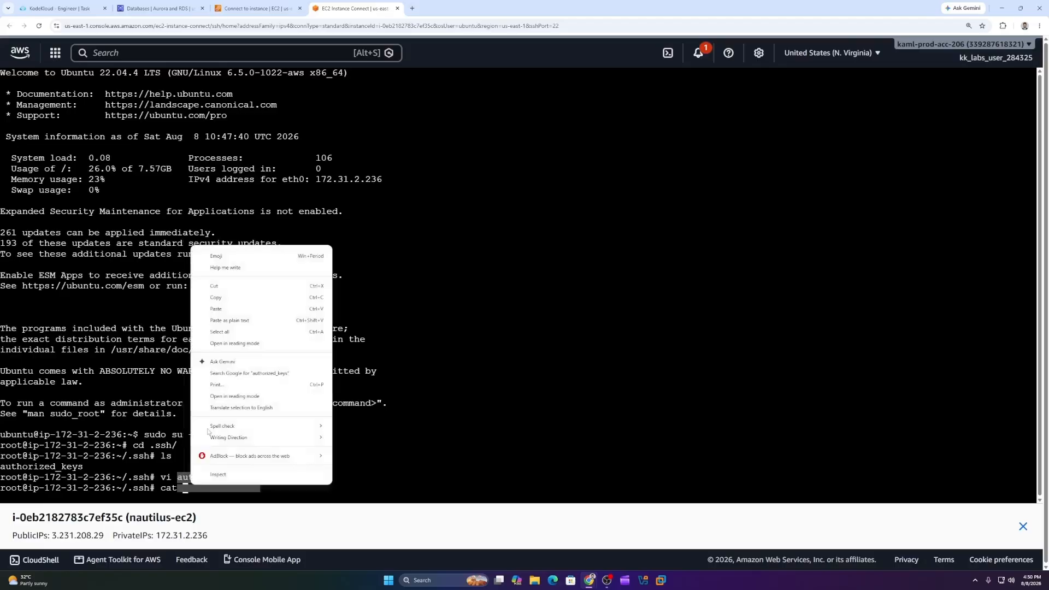
{"action": "left_click", "coordinate": [225, 314]}
{"action": "key", "text": "Return"}
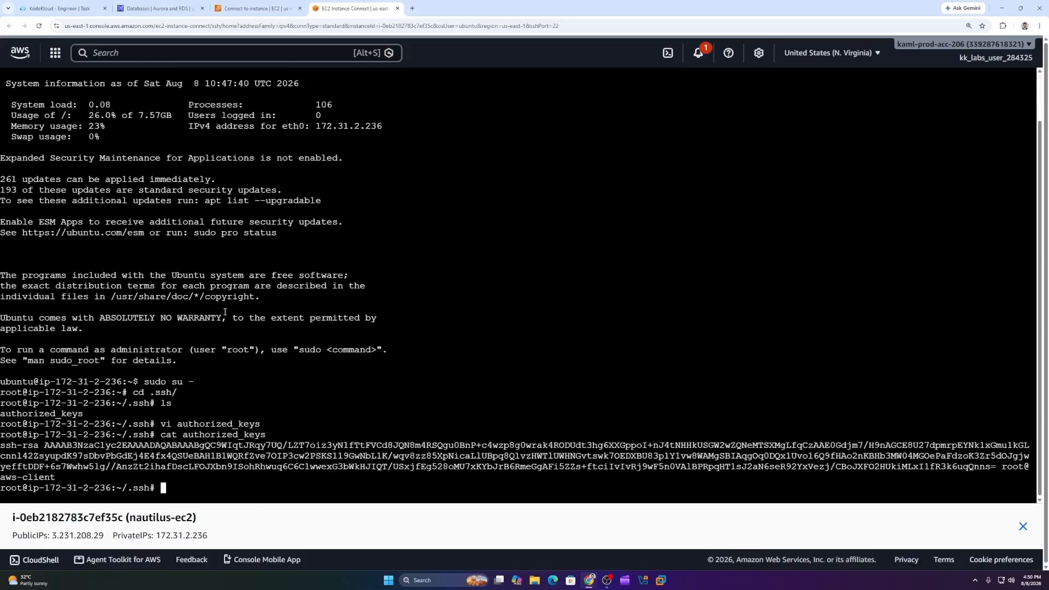
- Show the connection details of the nautilus-rds database in the RDS console
{"action": "left_click", "coordinate": [158, 8]}
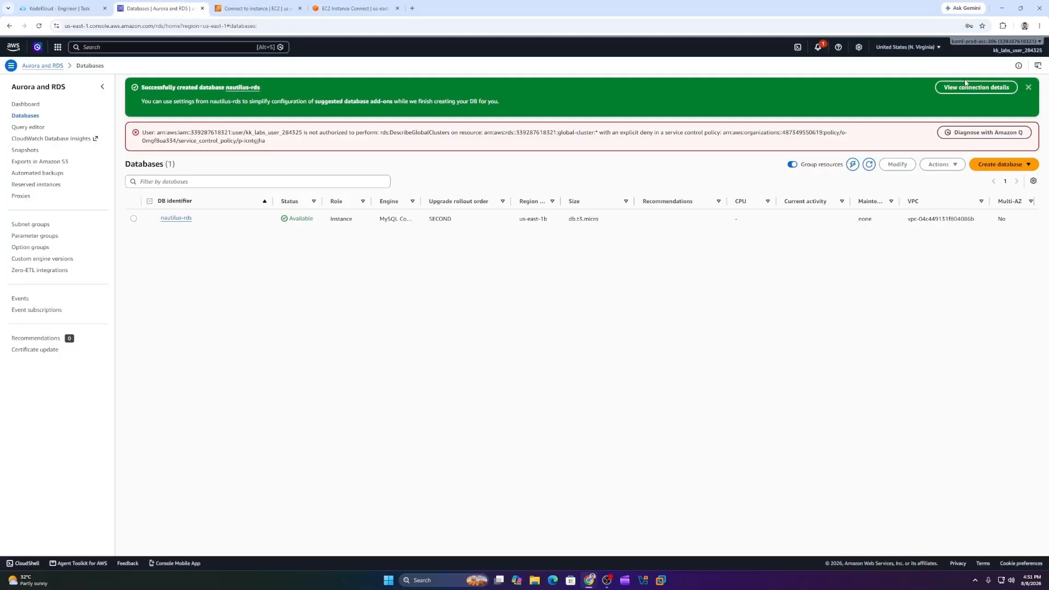
{"action": "left_click", "coordinate": [964, 90]}
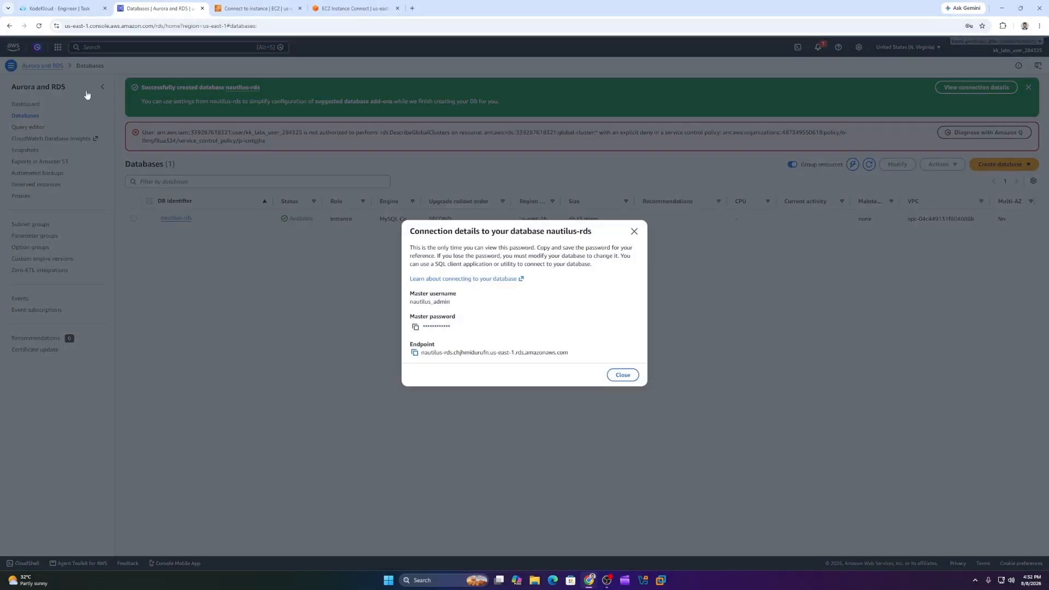
- Begin an ssh root@ command in the aws-client terminal and copy the public IPv4 address of nautilus-ec2 from its instance summary
{"action": "left_click", "coordinate": [59, 8]}
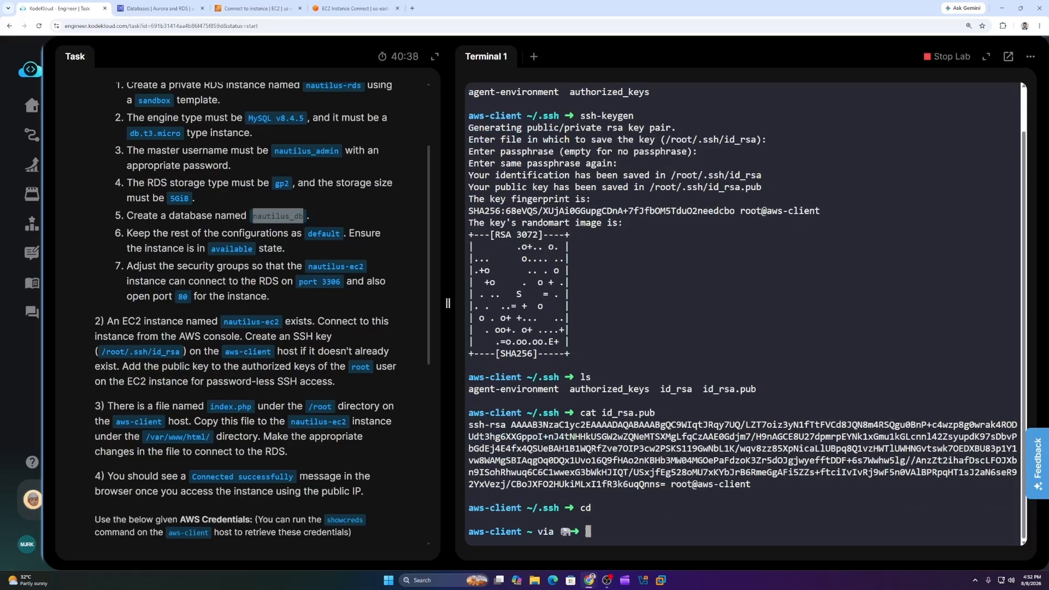
{"action": "type", "text": "ssh root@"}
{"action": "left_click", "coordinate": [256, 8]}
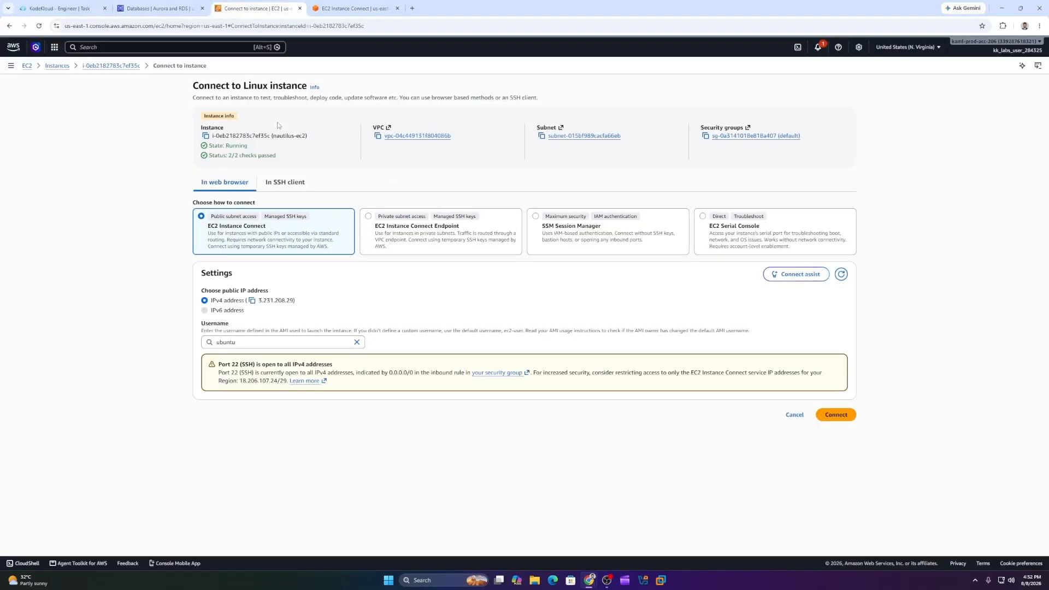
{"action": "left_click", "coordinate": [58, 66]}
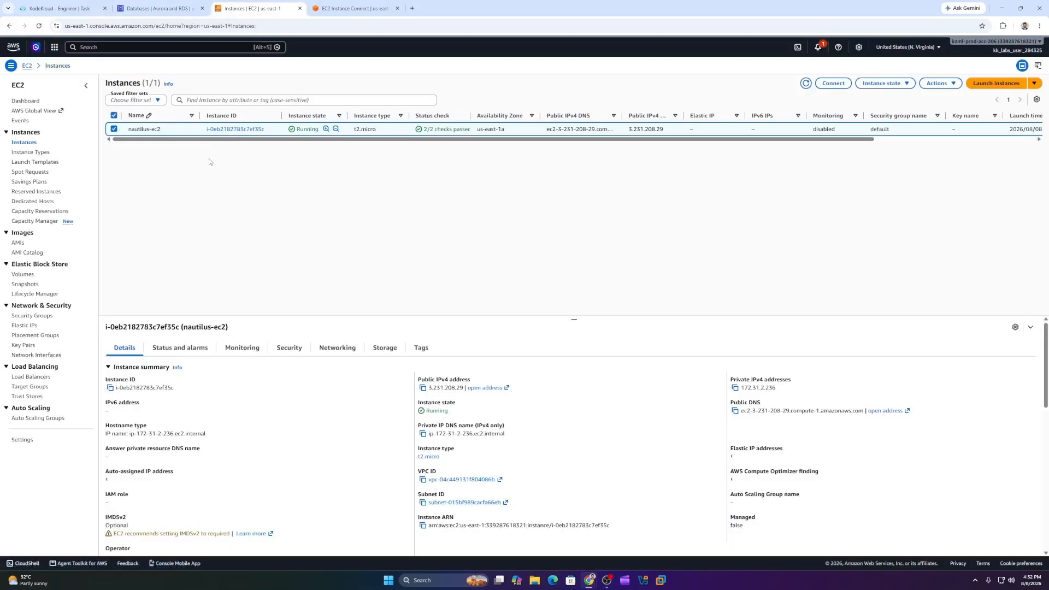
{"action": "left_click", "coordinate": [235, 128]}
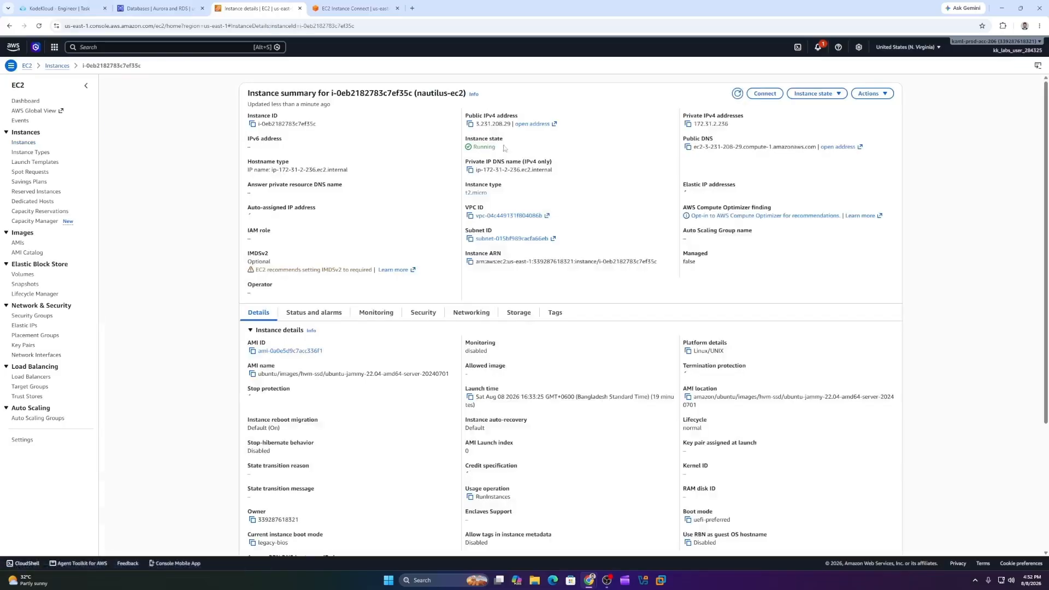
{"action": "left_click", "coordinate": [470, 124]}
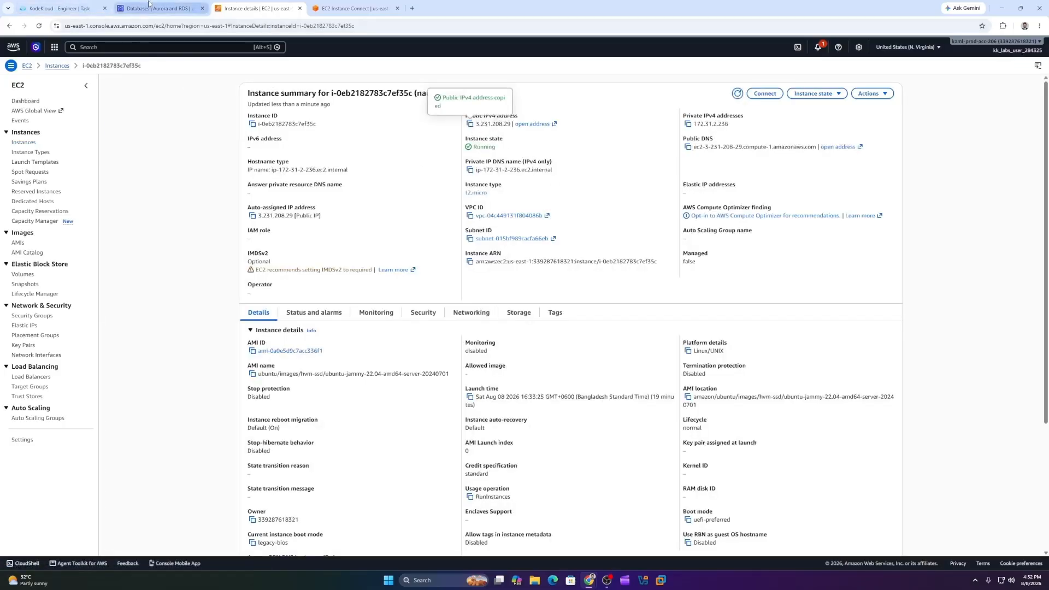
{"action": "left_click", "coordinate": [61, 8]}
{"action": "right_click", "coordinate": [643, 533]}
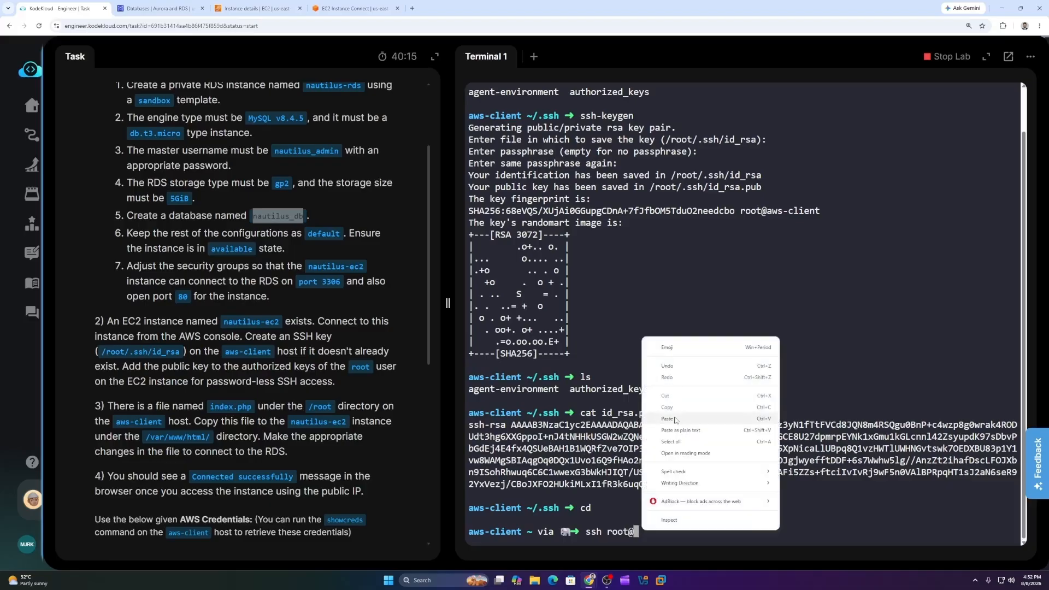
{"action": "left_click", "coordinate": [673, 418]}
{"action": "key", "text": "Return"}
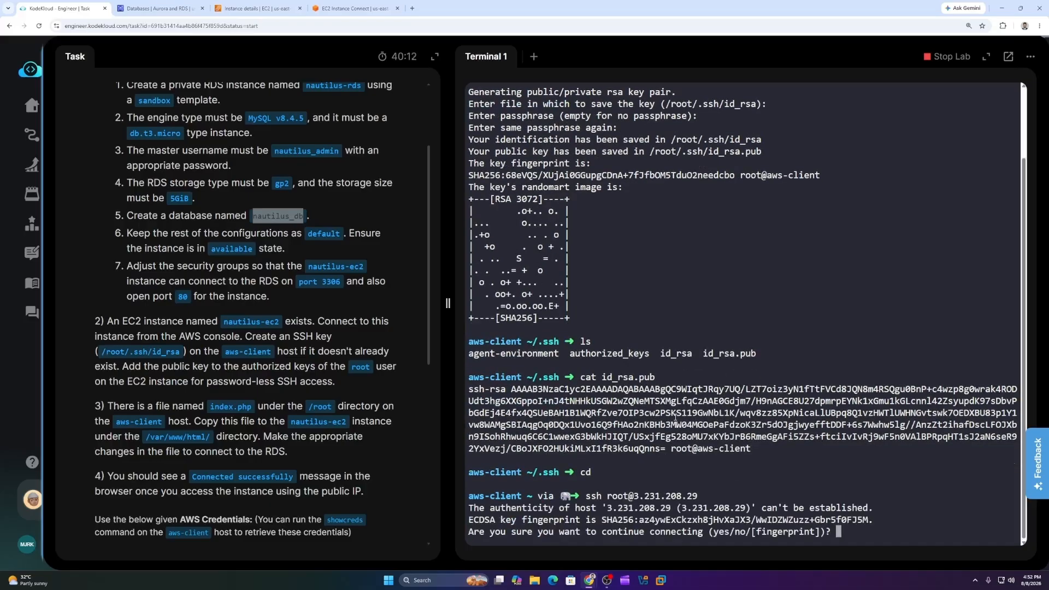
{"action": "type", "text": "yes"}
{"action": "key", "text": "Return"}
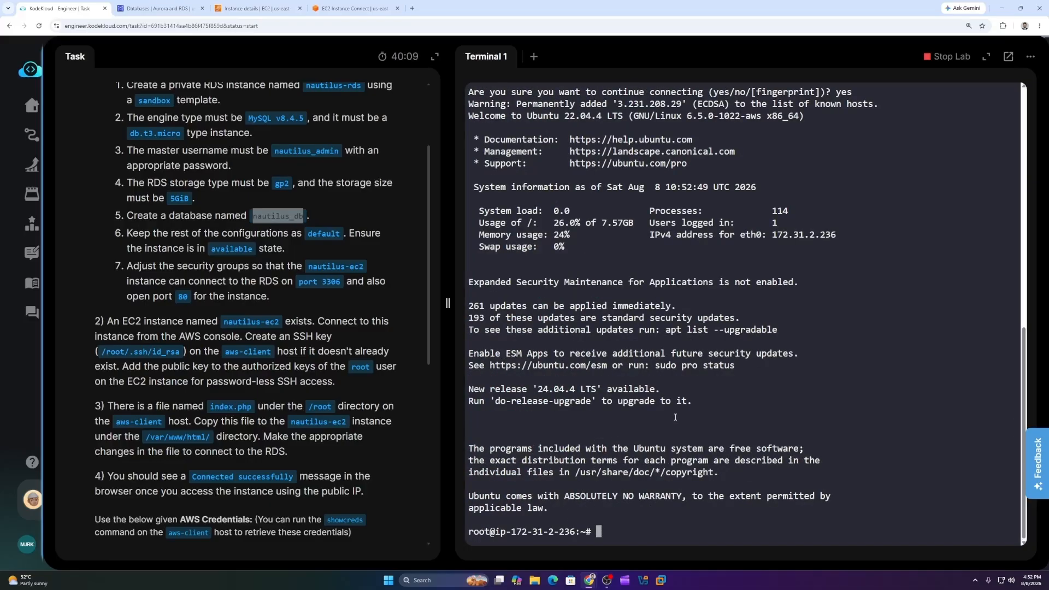
{"action": "type", "text": "exit"}
{"action": "key", "text": "Return"}
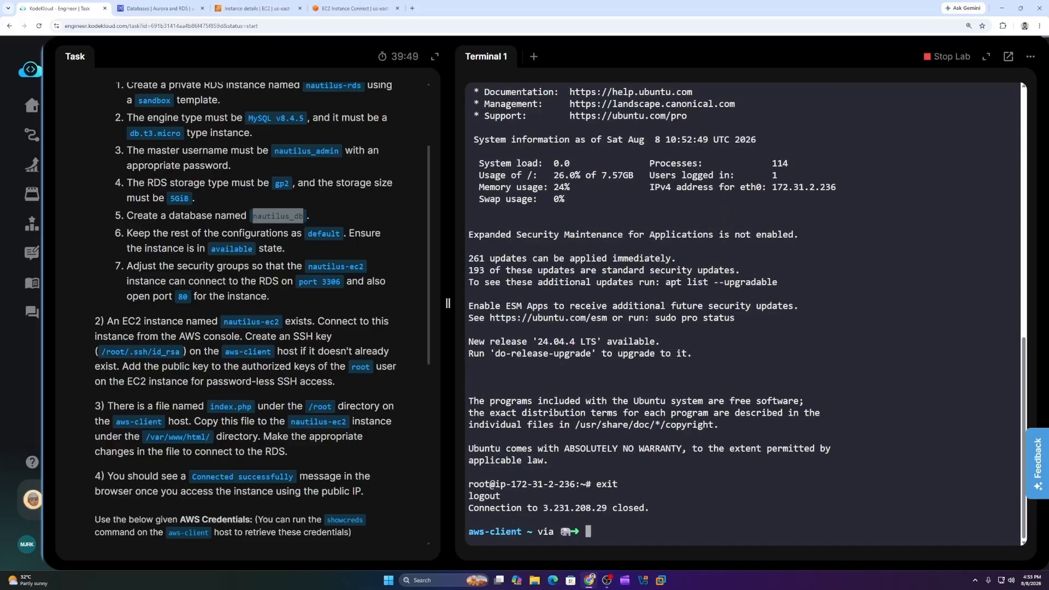
- Begin an scp command in the aws-client terminal with index.php from the task text as the source file
{"action": "type", "text": "scrp"}
{"action": "scroll", "coordinate": [211, 363], "scroll_direction": "down", "scroll_amount": 1}
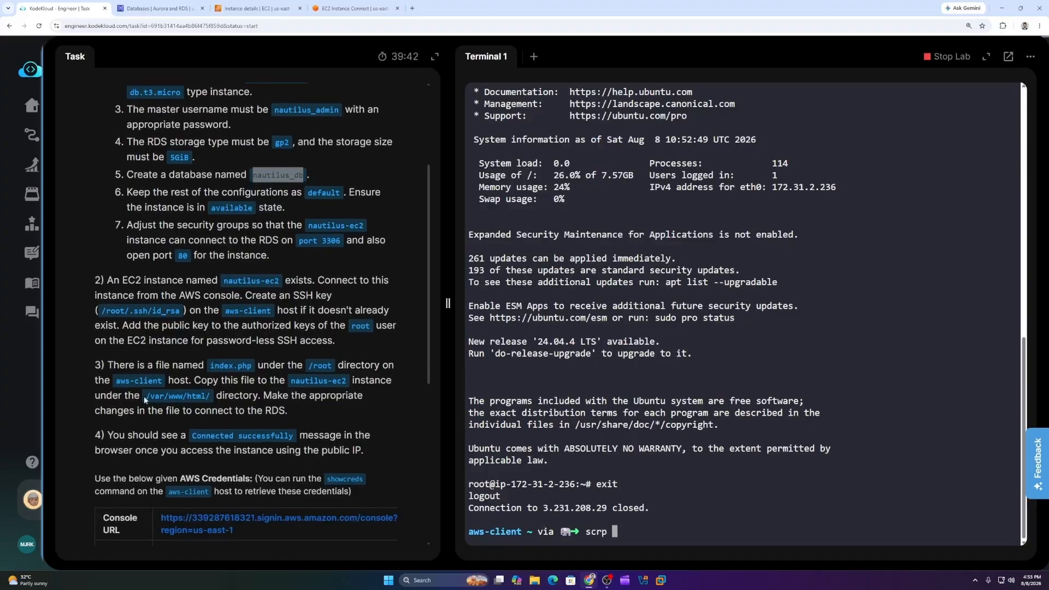
{"action": "left_click_drag", "start_coordinate": [207, 366], "coordinate": [249, 366]}
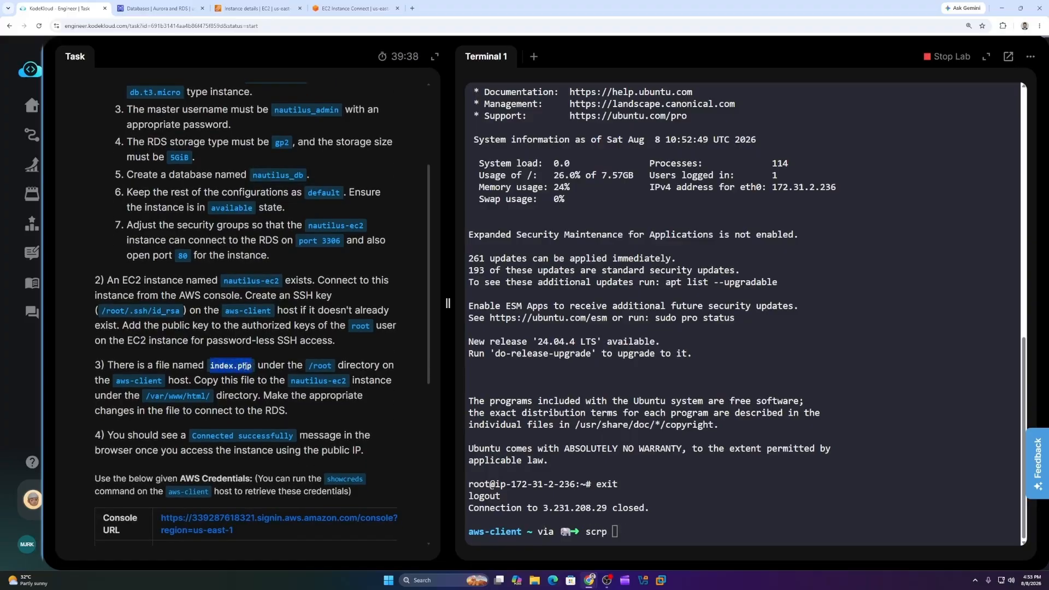
{"action": "right_click", "coordinate": [244, 366]}
{"action": "left_click", "coordinate": [268, 371]}
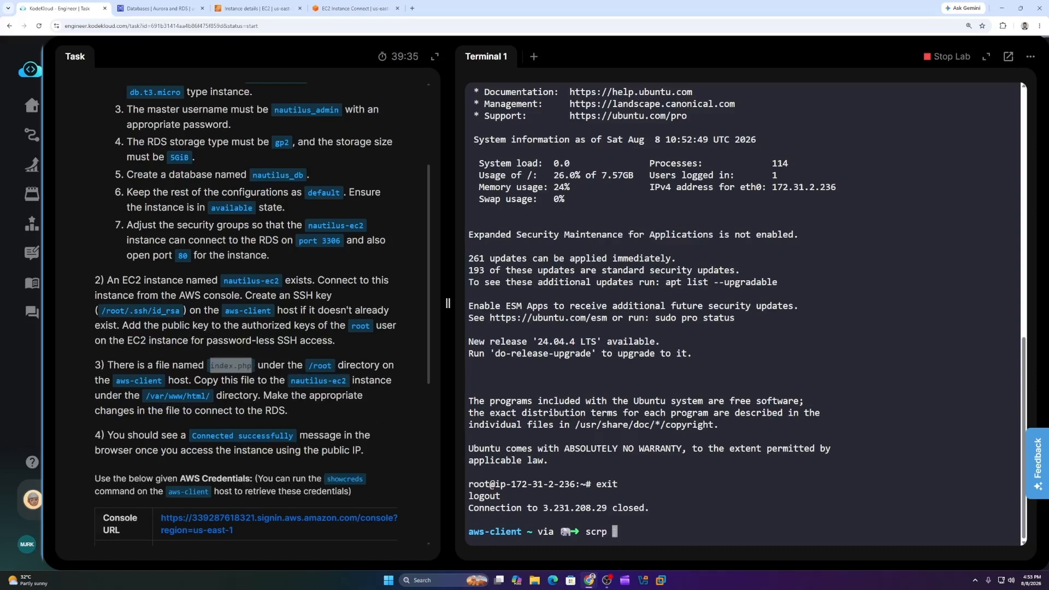
{"action": "key", "text": "BackSpace"}
{"action": "key", "text": "BackSpace"}
{"action": "key", "text": "BackSpace"}
{"action": "type", "text": "p"}
{"action": "right_click", "coordinate": [613, 535]}
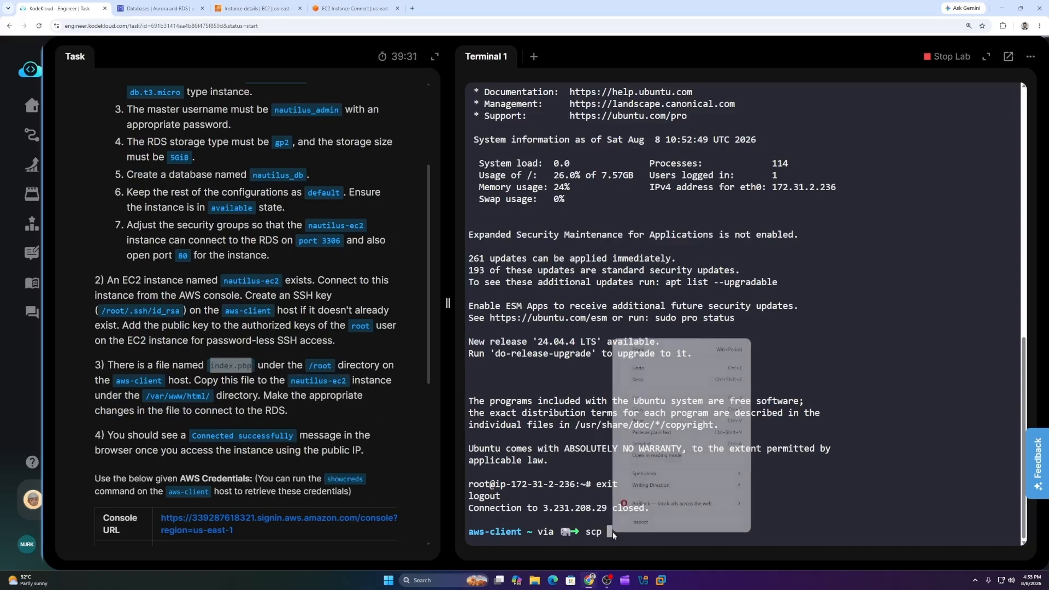
{"action": "left_click", "coordinate": [642, 420]}
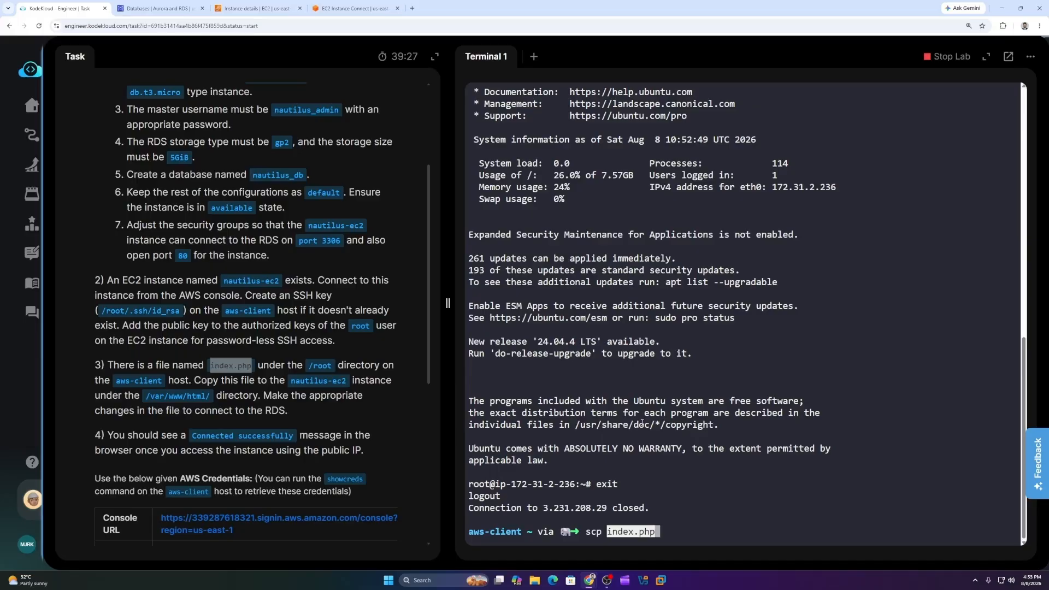
{"action": "type", "text": "root@"}
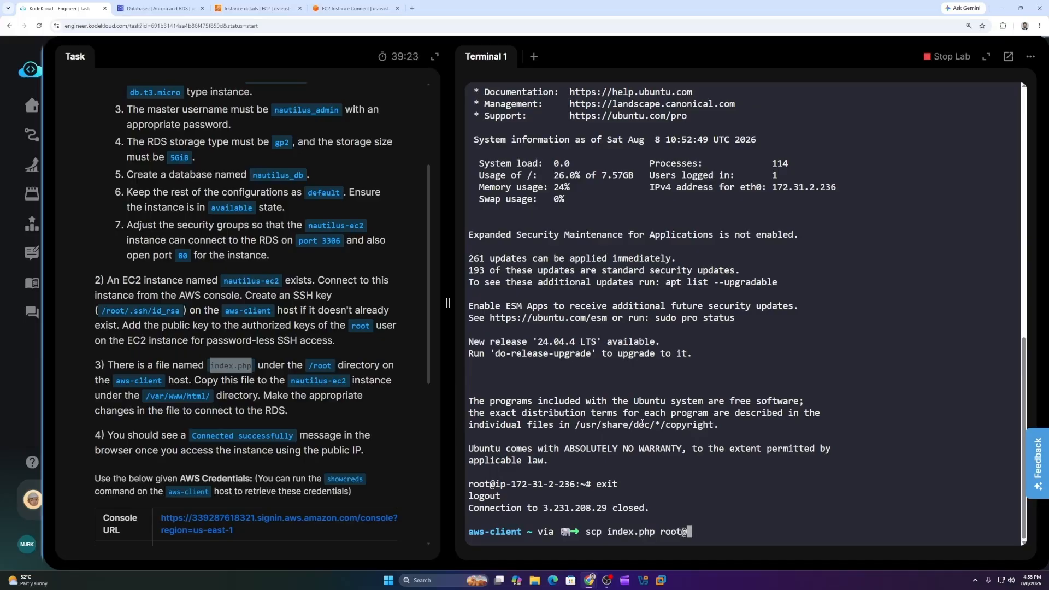
{"action": "left_click", "coordinate": [255, 8]}
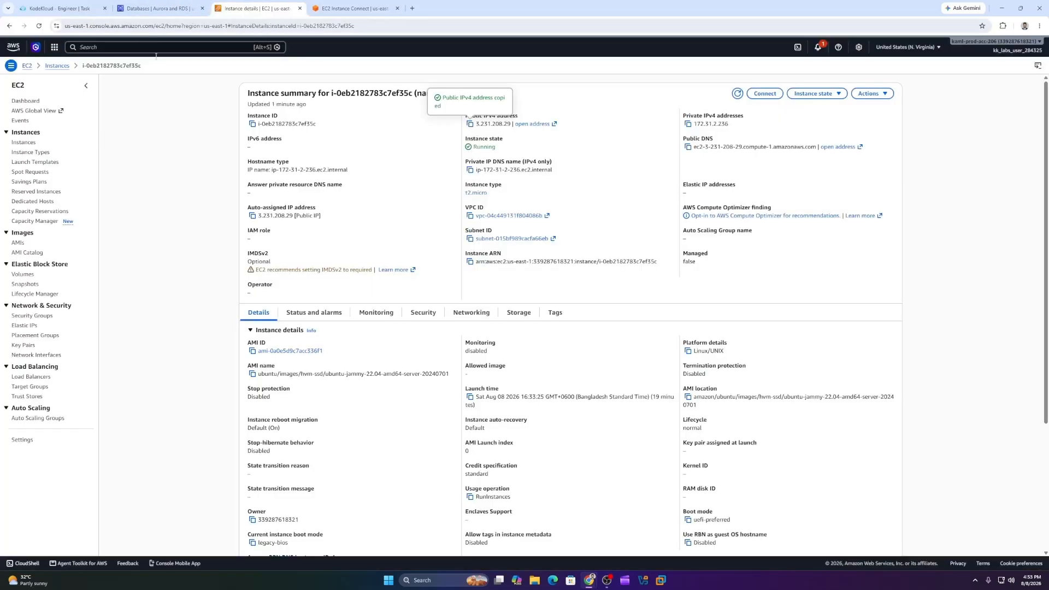
{"action": "left_click", "coordinate": [64, 9]}
{"action": "right_click", "coordinate": [689, 339]}
{"action": "left_click", "coordinate": [723, 429]}
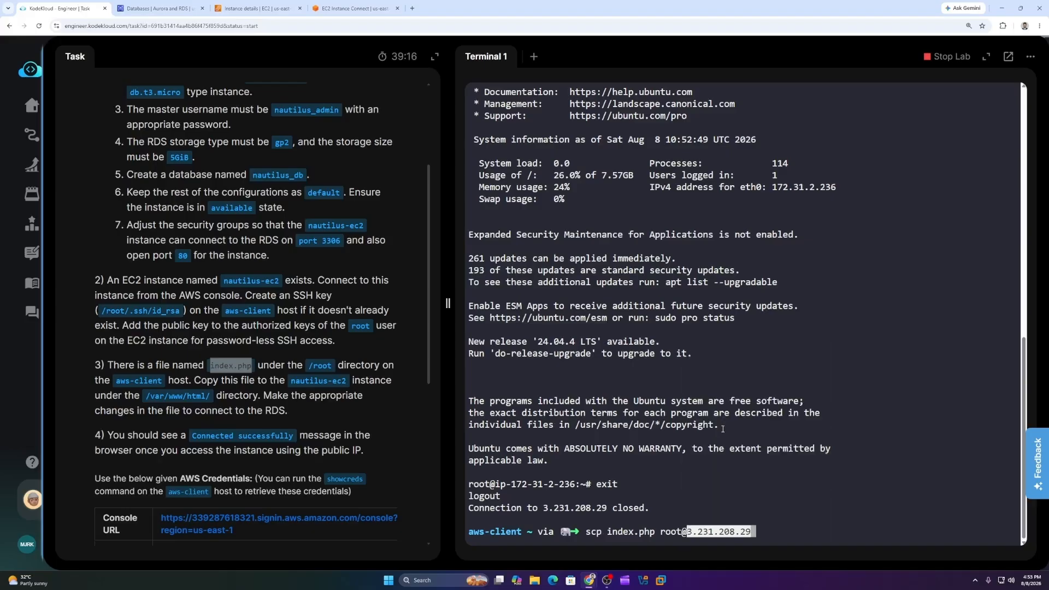
{"action": "type", "text": ":"}
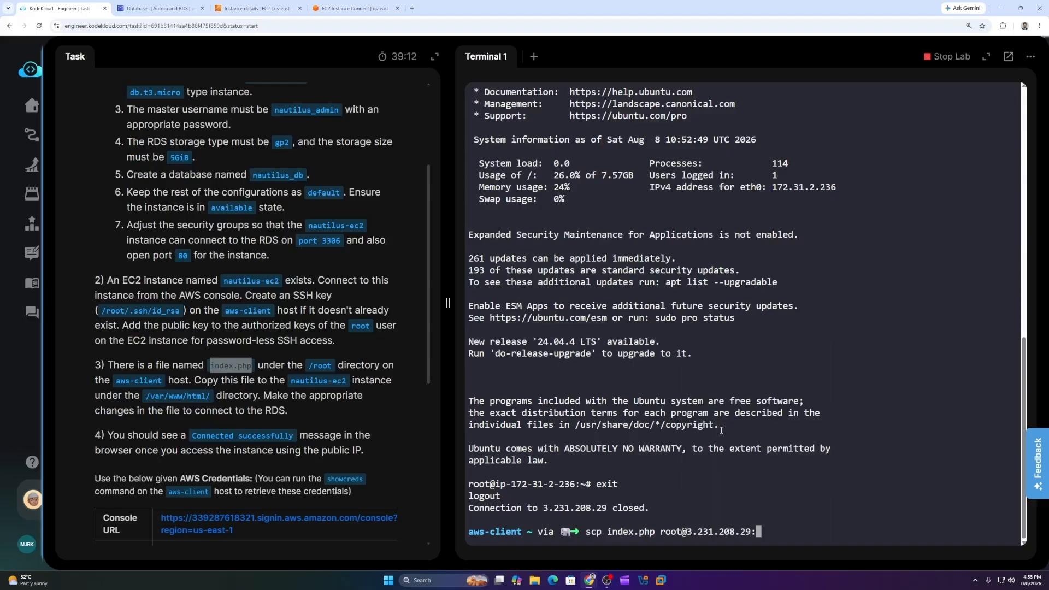
- Complete the scp target with the /var/www/html/ directory from the task text and run the copy
{"action": "left_click_drag", "start_coordinate": [146, 396], "coordinate": [211, 396]}
{"action": "right_click", "coordinate": [203, 395]}
{"action": "left_click", "coordinate": [225, 408]}
{"action": "right_click", "coordinate": [766, 531]}
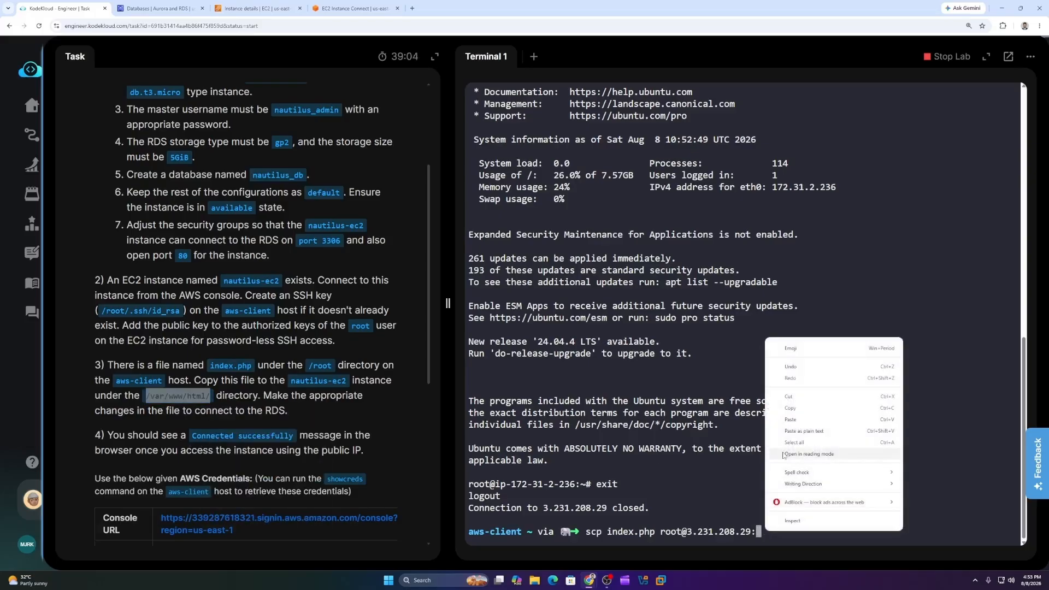
{"action": "left_click", "coordinate": [787, 421]}
{"action": "key", "text": "Return"}
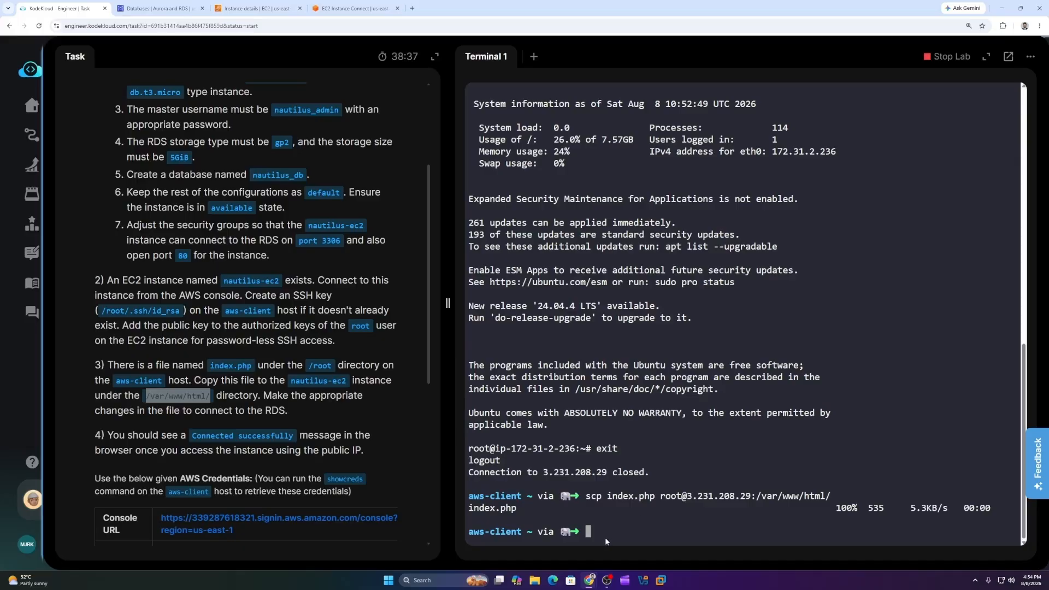
{"action": "type", "text": "s"}
{"action": "key", "text": "Return"}
{"action": "type", "text": "ssh"}
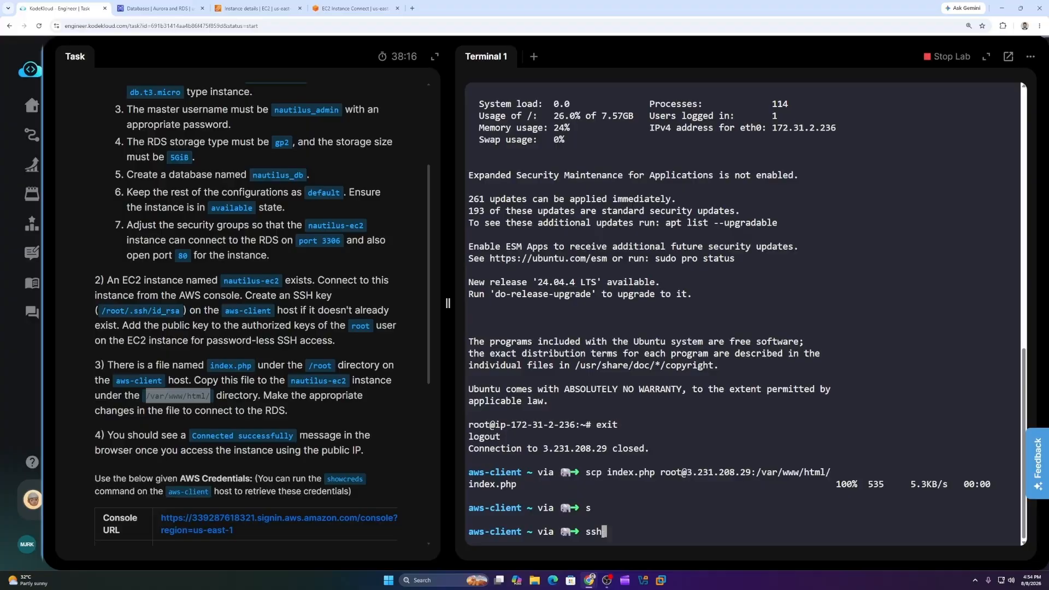
{"action": "type", "text": " root@"}
{"action": "left_click", "coordinate": [271, 5]}
{"action": "left_click", "coordinate": [470, 125]}
{"action": "left_click", "coordinate": [68, 9]}
{"action": "right_click", "coordinate": [652, 522]}
{"action": "left_click", "coordinate": [677, 428]}
{"action": "key", "text": "Return"}
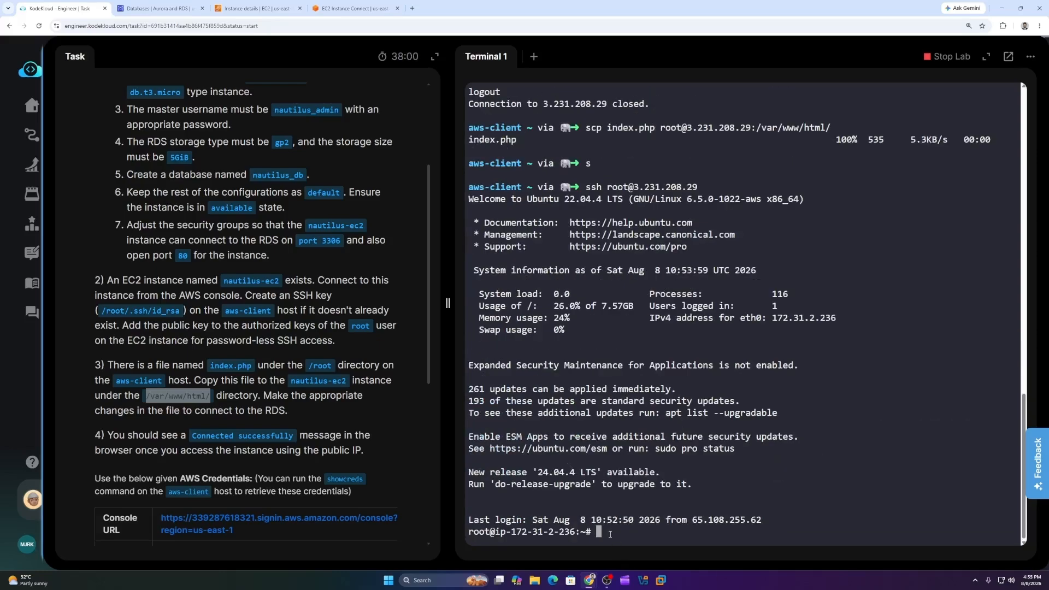
- Change to the /var/www/html/ directory on the EC2 instance and list its files
{"action": "type", "text": "cd"}
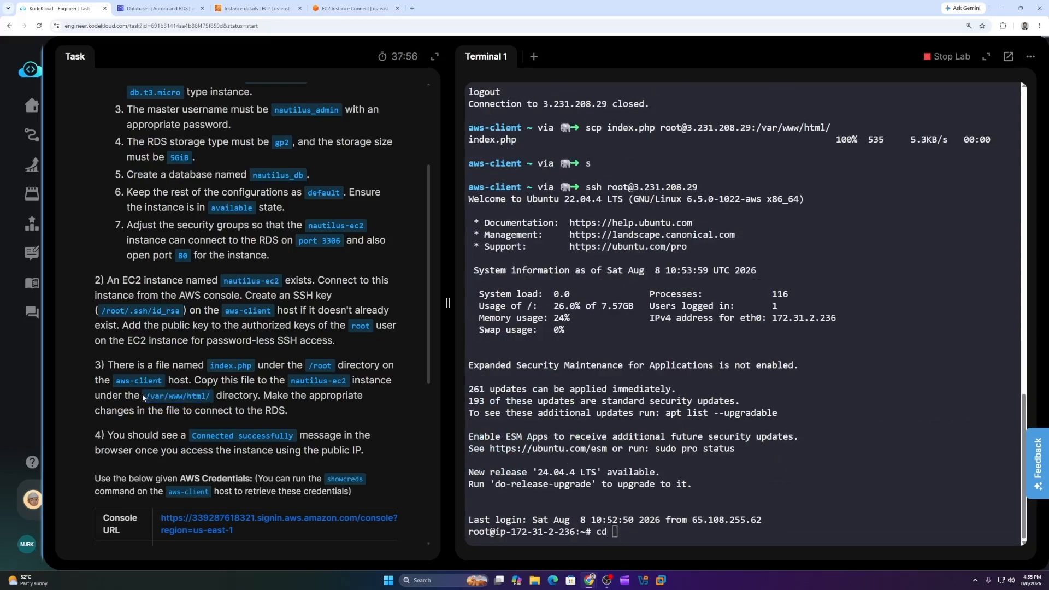
{"action": "left_click_drag", "start_coordinate": [143, 395], "coordinate": [211, 397]}
{"action": "right_click", "coordinate": [209, 400]}
{"action": "left_click", "coordinate": [234, 409]}
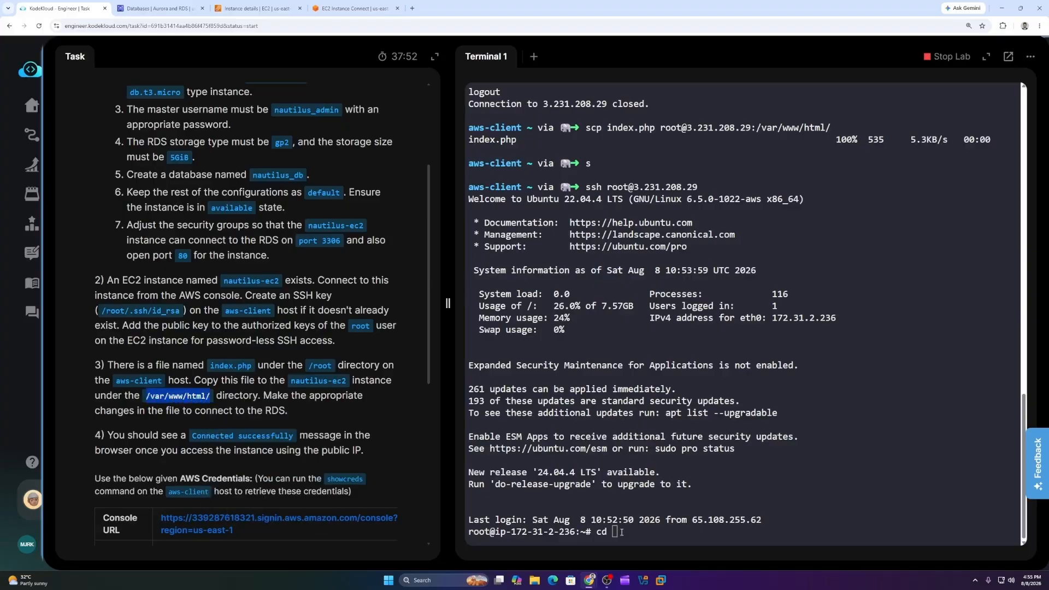
{"action": "right_click", "coordinate": [619, 339]}
{"action": "left_click", "coordinate": [648, 421]}
{"action": "key", "text": "Return"}
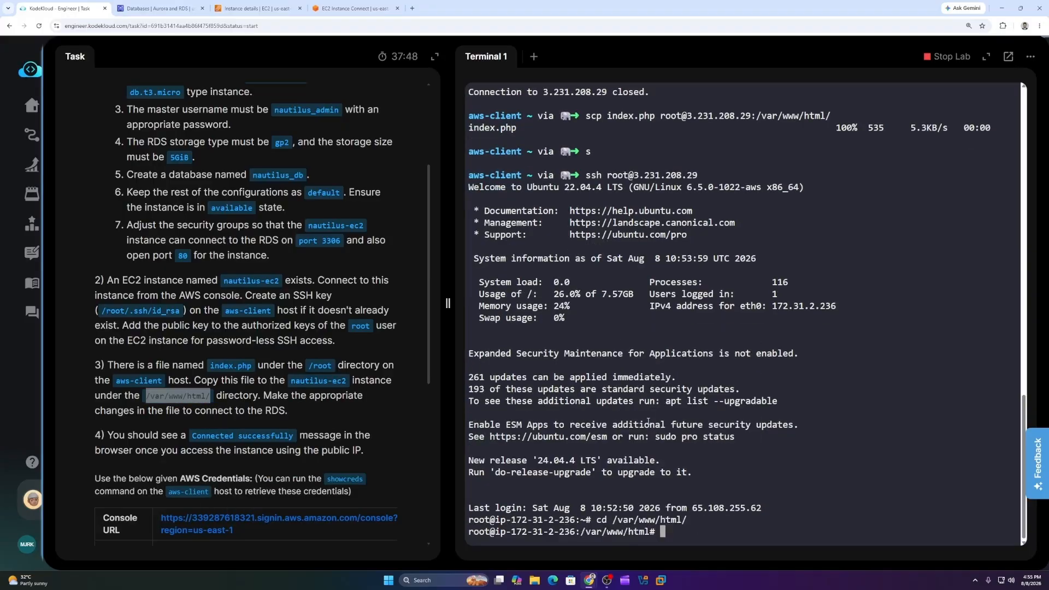
{"action": "type", "text": "ls"}
{"action": "key", "text": "Return"}
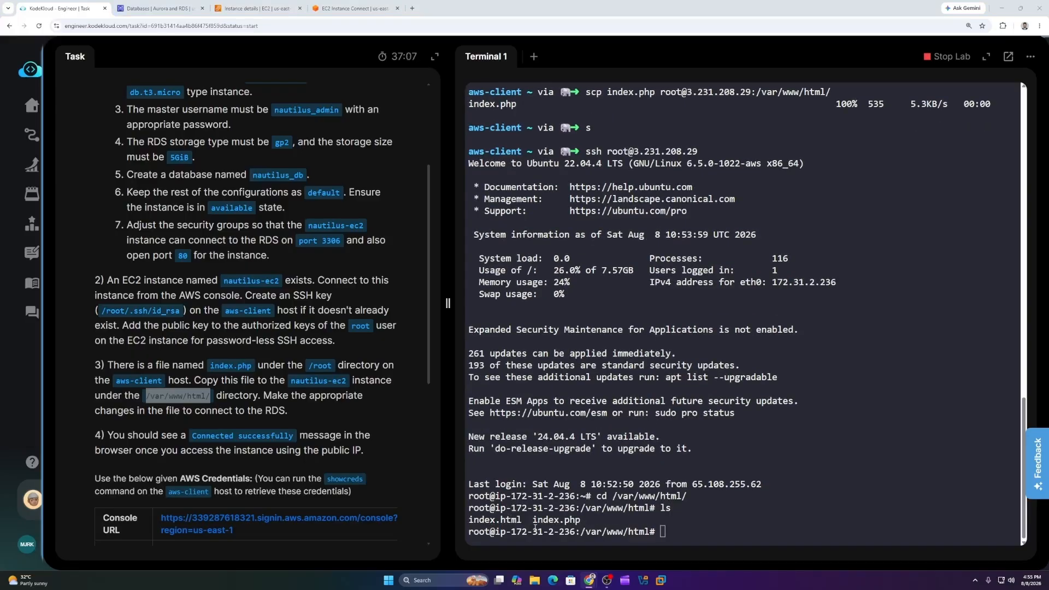
- Remove index.html from /var/www/html and list the directory again
{"action": "type", "text": "rm index.html"}
{"action": "key", "text": "Return"}
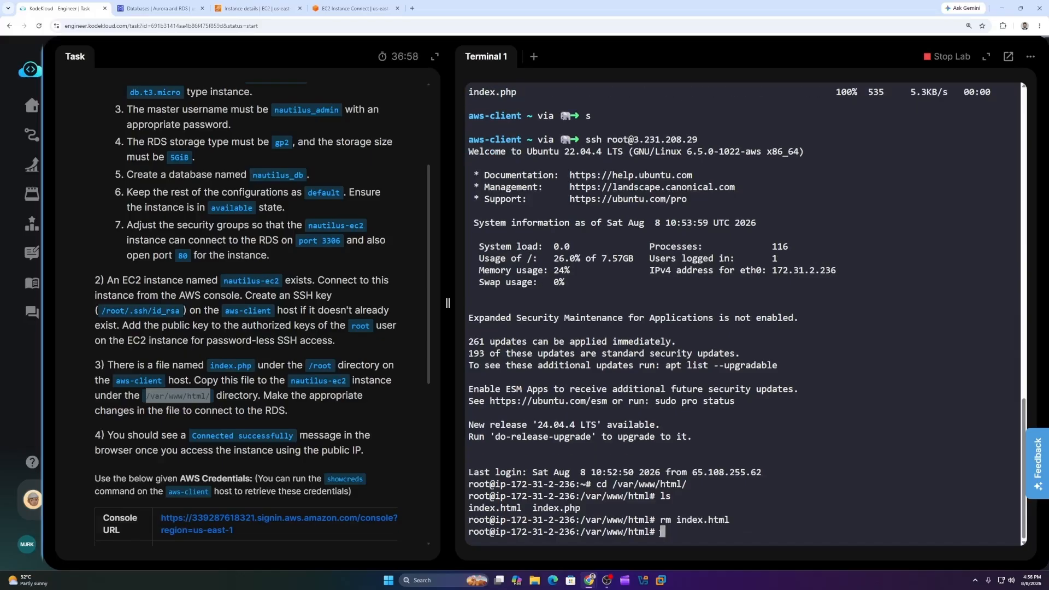
{"action": "type", "text": "ls"}
{"action": "key", "text": "Return"}
- Open index.php in vi for editing
{"action": "type", "text": "vi"}
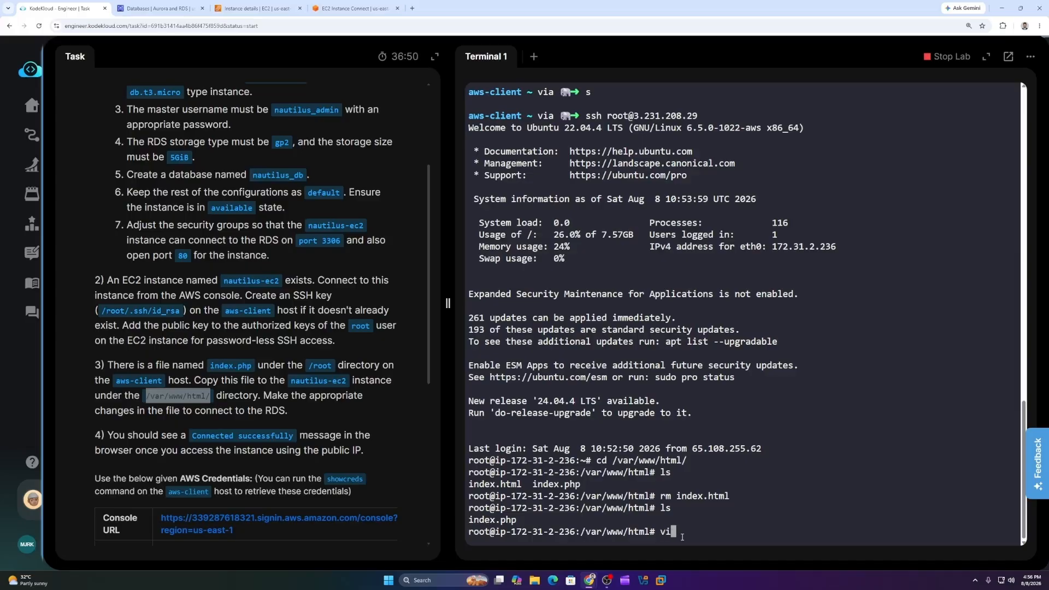
{"action": "type", "text": " index.php"}
{"action": "key", "text": "Return"}
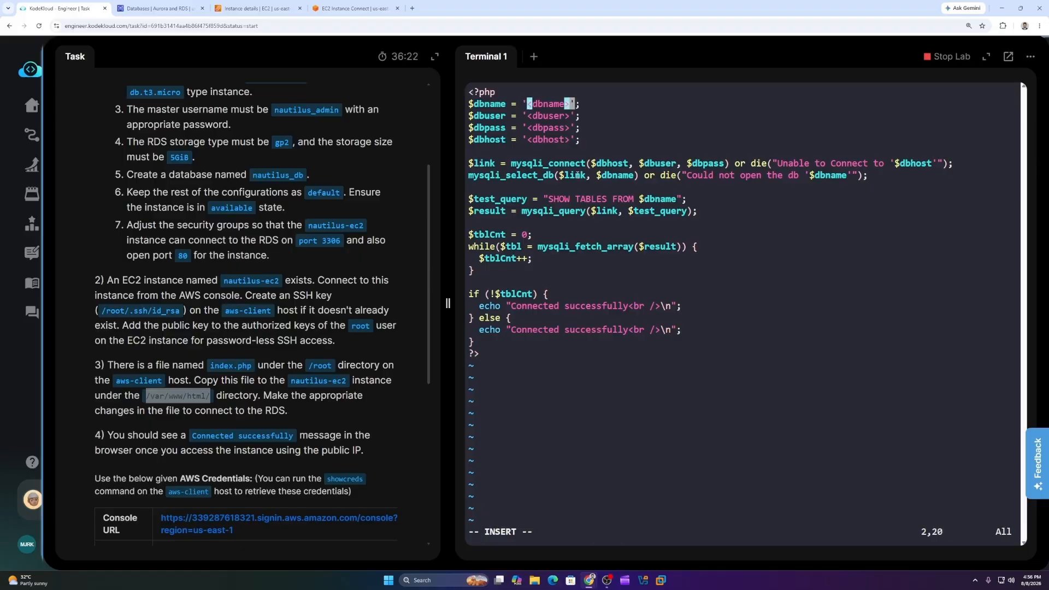
- Replace the $dbname placeholder in index.php with nautilus_db, copied from the task text
{"action": "key", "text": "BackSpace"}
{"action": "key", "text": "BackSpace"}
{"action": "key", "text": "BackSpace"}
{"action": "key", "text": "BackSpace"}
{"action": "key", "text": "BackSpace"}
{"action": "key", "text": "BackSpace"}
{"action": "key", "text": "BackSpace"}
{"action": "key", "text": "BackSpace"}
{"action": "left_click_drag", "start_coordinate": [252, 175], "coordinate": [305, 175]}
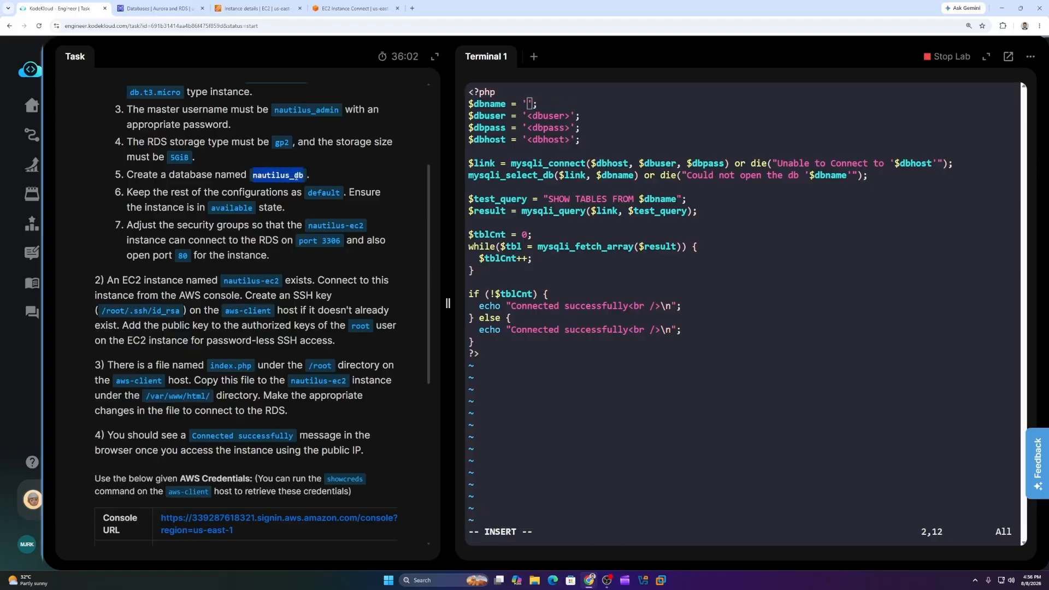
{"action": "right_click", "coordinate": [526, 101]}
{"action": "left_click", "coordinate": [566, 131]}
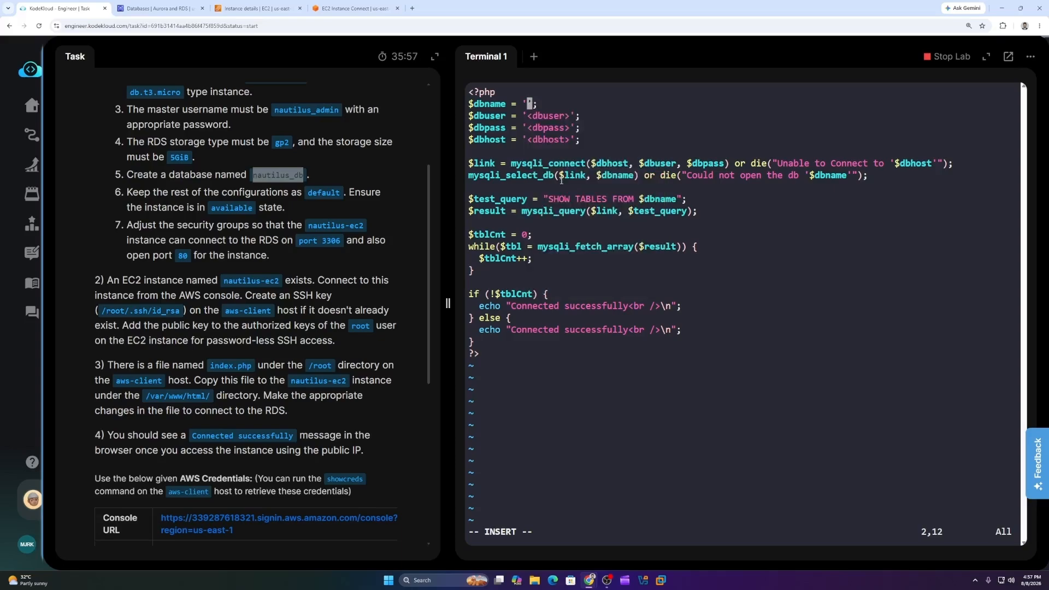
- Replace the $dbuser placeholder in index.php with nautilus_admin, copied from the RDS connection details
{"action": "key", "text": "Down"}
{"action": "key", "text": "Left"}
{"action": "key", "text": "Left"}
{"action": "key", "text": "BackSpace"}
{"action": "key", "text": "BackSpace"}
{"action": "key", "text": "BackSpace"}
{"action": "key", "text": "BackSpace"}
{"action": "key", "text": "BackSpace"}
{"action": "key", "text": "BackSpace"}
{"action": "key", "text": "BackSpace"}
{"action": "key", "text": "BackSpace"}
{"action": "left_click", "coordinate": [158, 8]}
{"action": "left_click_drag", "start_coordinate": [451, 301], "coordinate": [411, 302]}
{"action": "key", "text": "ctrl+c"}
{"action": "left_click", "coordinate": [55, 8]}
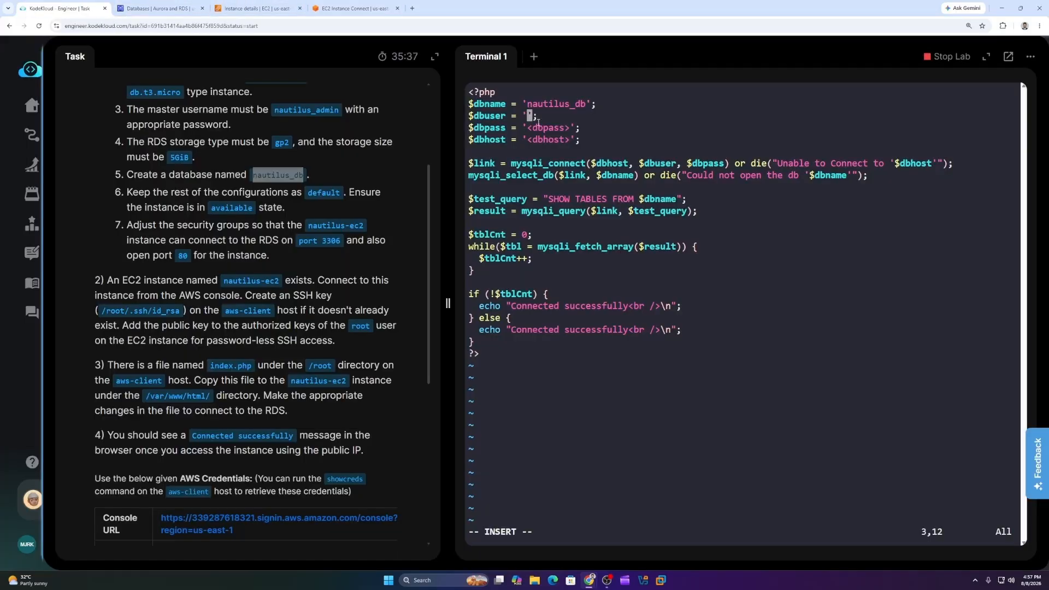
{"action": "right_click", "coordinate": [528, 114]}
{"action": "left_click", "coordinate": [546, 197]}
- Copy the master password from the nautilus-rds connection details and return to the lab terminal
{"action": "left_click", "coordinate": [159, 8]}
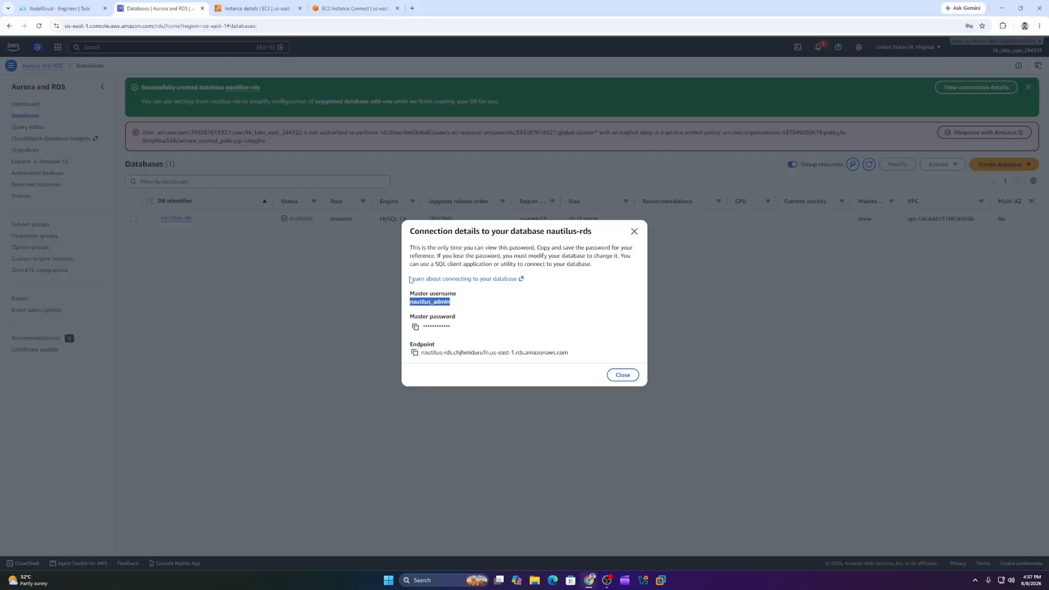
{"action": "left_click", "coordinate": [415, 327]}
{"action": "left_click", "coordinate": [257, 8]}
{"action": "left_click", "coordinate": [55, 8]}
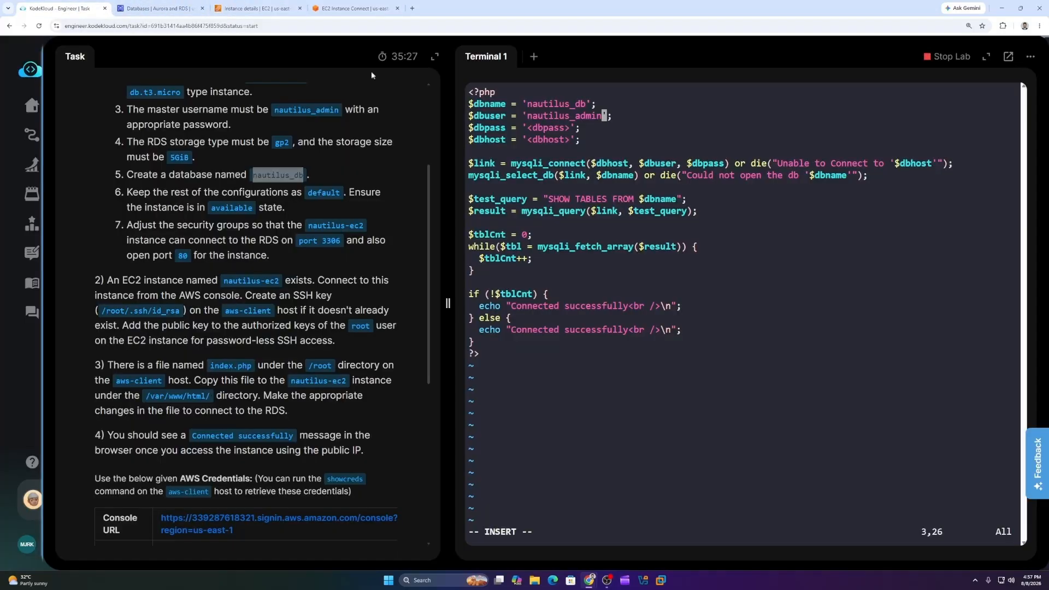
- Replace the $dbpass placeholder in index.php with the copied database master password
{"action": "key", "text": "Down"}
{"action": "key", "text": "Left"}
{"action": "key", "text": "Left"}
{"action": "key", "text": "BackSpace"}
{"action": "key", "text": "BackSpace"}
{"action": "key", "text": "BackSpace"}
{"action": "key", "text": "BackSpace"}
{"action": "key", "text": "BackSpace"}
{"action": "key", "text": "BackSpace"}
{"action": "key", "text": "BackSpace"}
{"action": "key", "text": "BackSpace"}
{"action": "right_click", "coordinate": [526, 126]}
{"action": "left_click", "coordinate": [530, 207]}
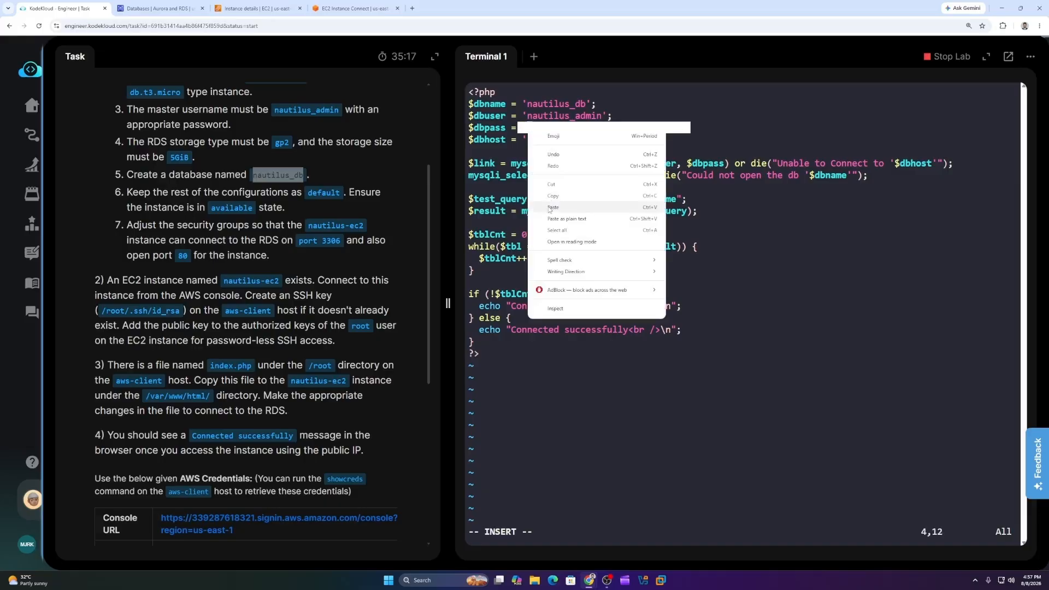
- Copy the endpoint from the nautilus-rds connection details and return to the lab terminal
{"action": "left_click", "coordinate": [145, 12]}
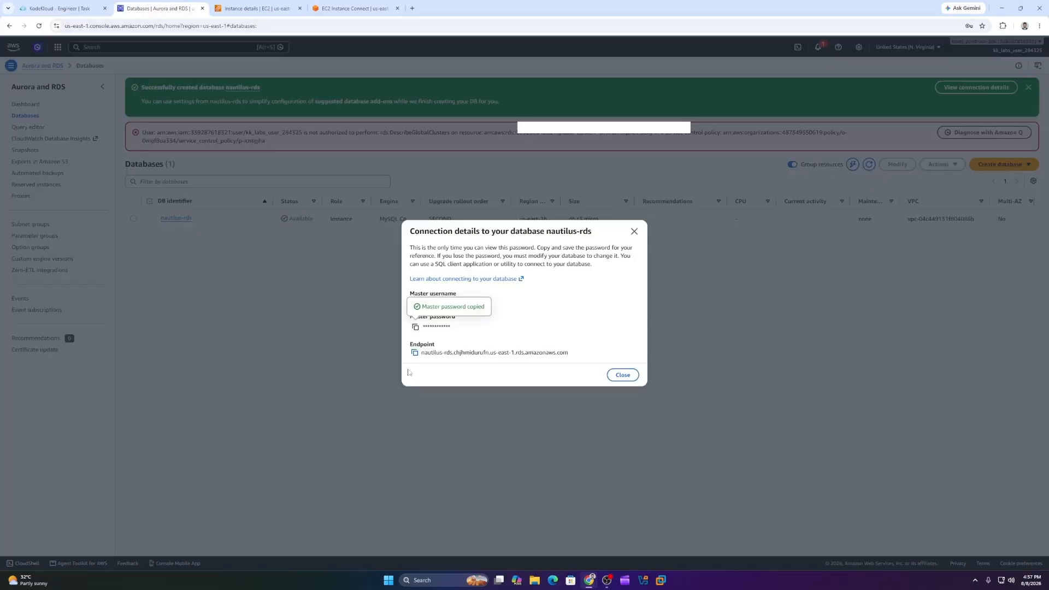
{"action": "left_click", "coordinate": [415, 353]}
{"action": "left_click", "coordinate": [97, 8]}
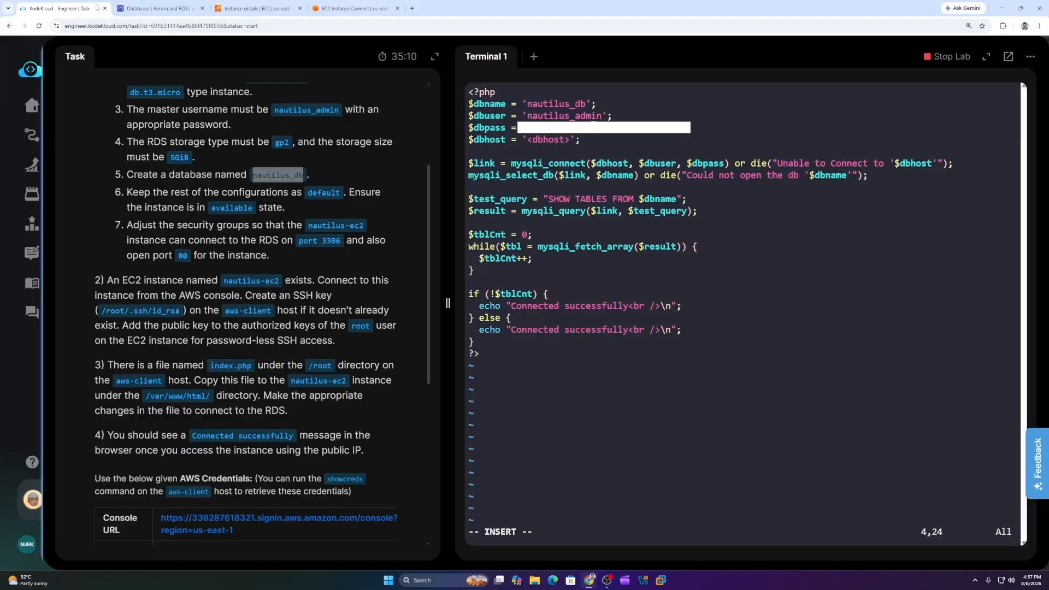
- Replace the $dbhost placeholder in index.php with the copied nautilus-rds endpoint, then save the file and quit vi
{"action": "left_click", "coordinate": [571, 140]}
{"action": "key", "text": "BackSpace"}
{"action": "key", "text": "BackSpace"}
{"action": "key", "text": "BackSpace"}
{"action": "key", "text": "BackSpace"}
{"action": "key", "text": "BackSpace"}
{"action": "key", "text": "BackSpace"}
{"action": "key", "text": "BackSpace"}
{"action": "key", "text": "BackSpace"}
{"action": "right_click", "coordinate": [526, 139]}
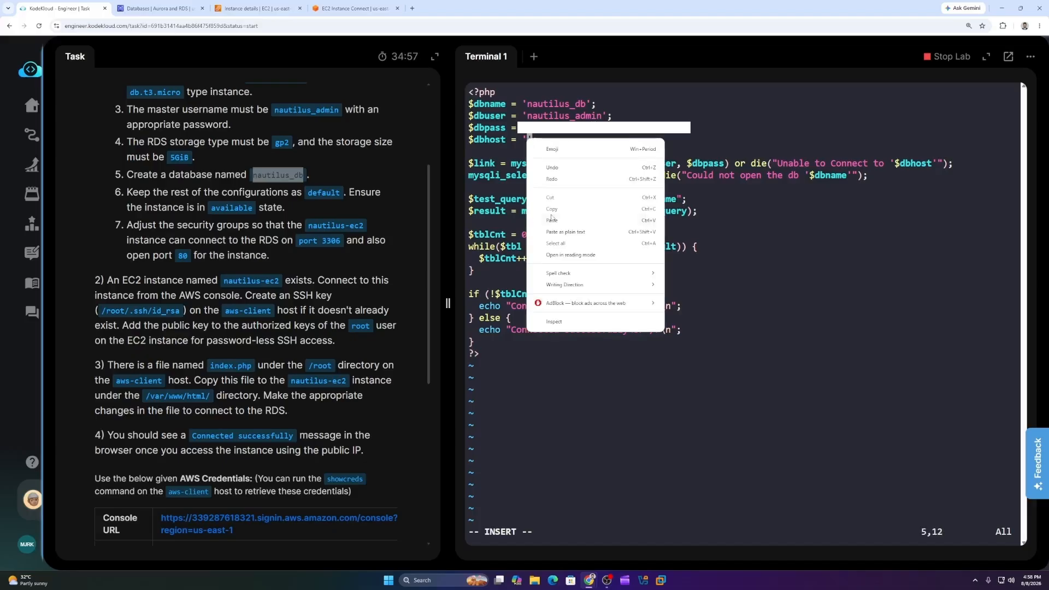
{"action": "left_click", "coordinate": [553, 221]}
{"action": "key", "text": "Escape"}
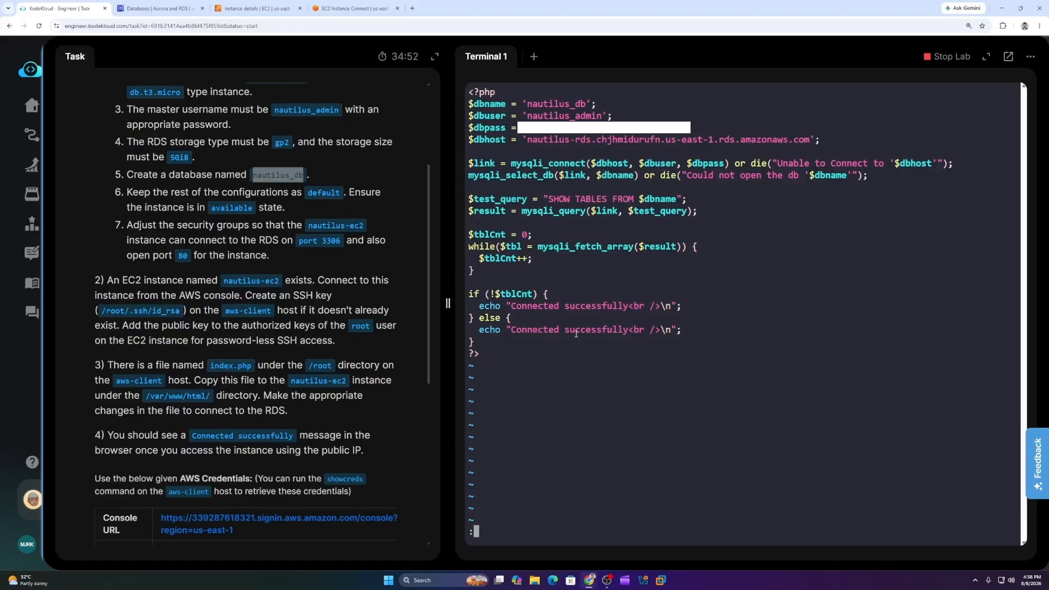
{"action": "type", "text": ":wq"}
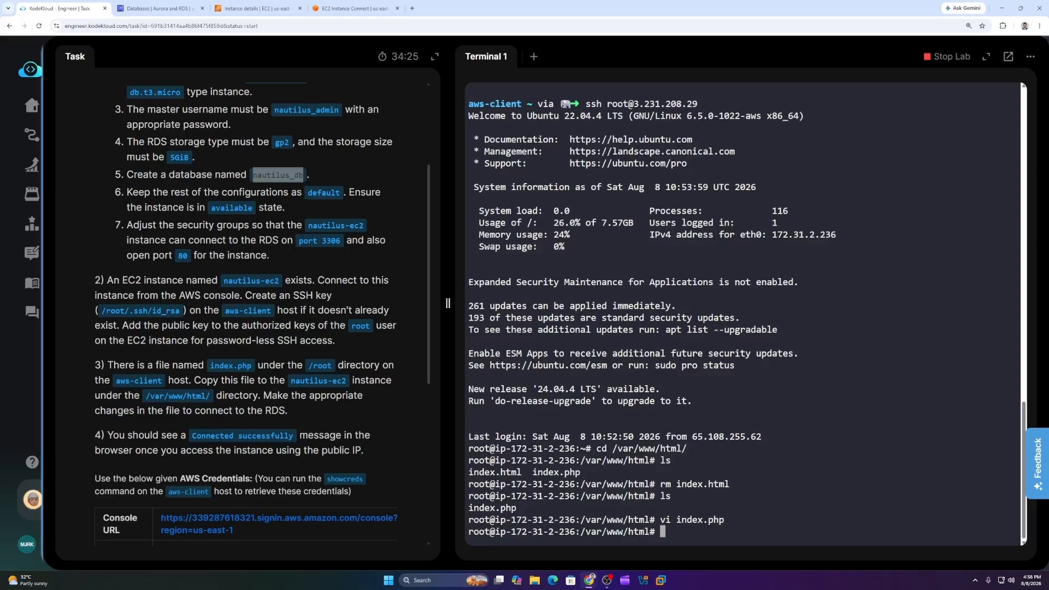
- Check the status of the apache2 service on the EC2 instance with systemctl
{"action": "type", "text": "systemctl status"}
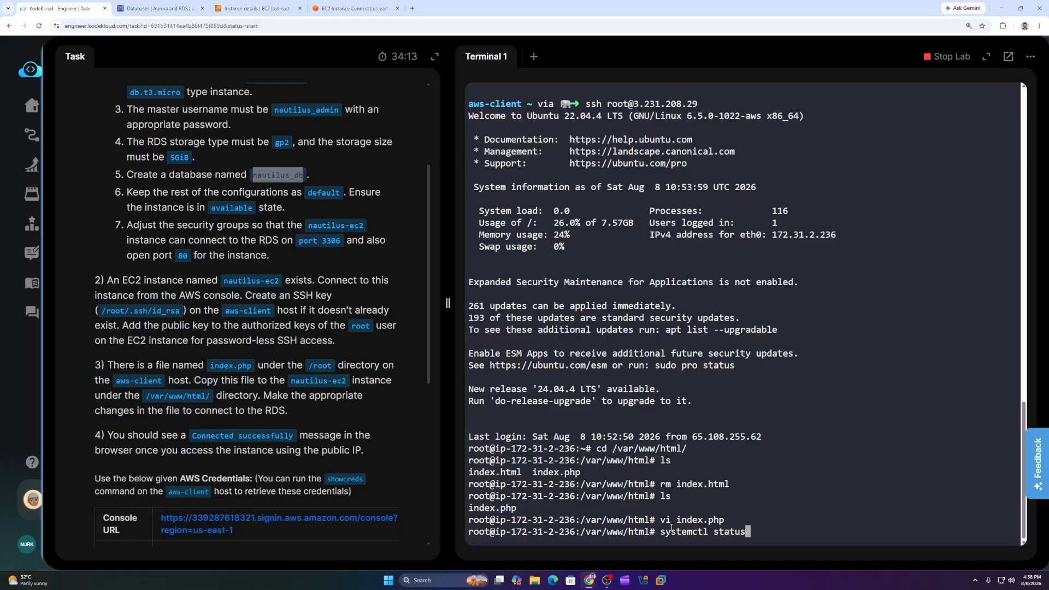
{"action": "type", "text": " apache2"}
{"action": "key", "text": "Return"}
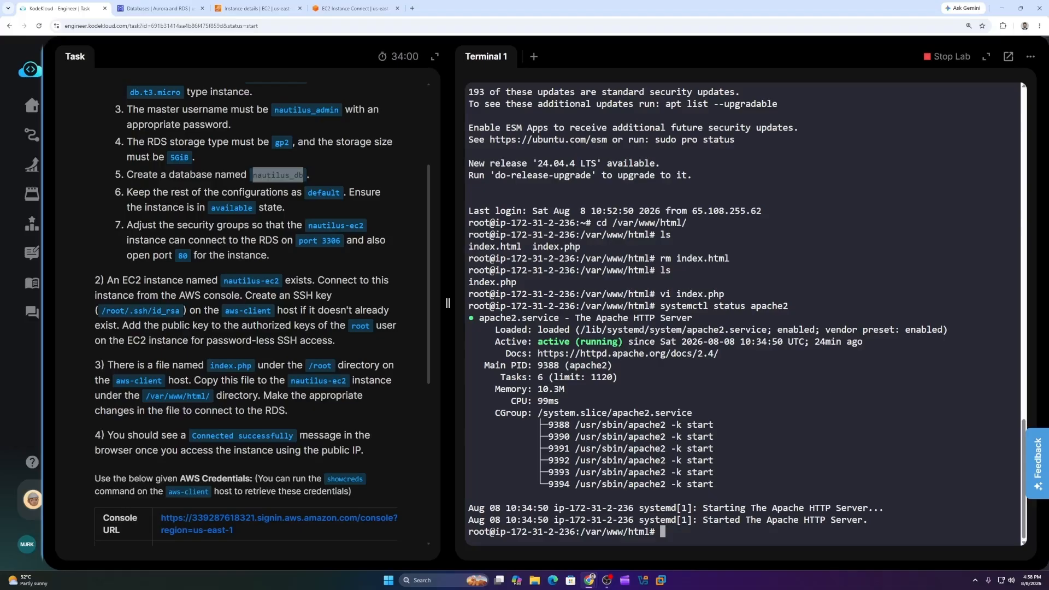
- Open a new browser tab and copy the public IP address from the EC2 instance details page
{"action": "left_click", "coordinate": [412, 8]}
{"action": "type", "text": "http://52.207.152.220"}
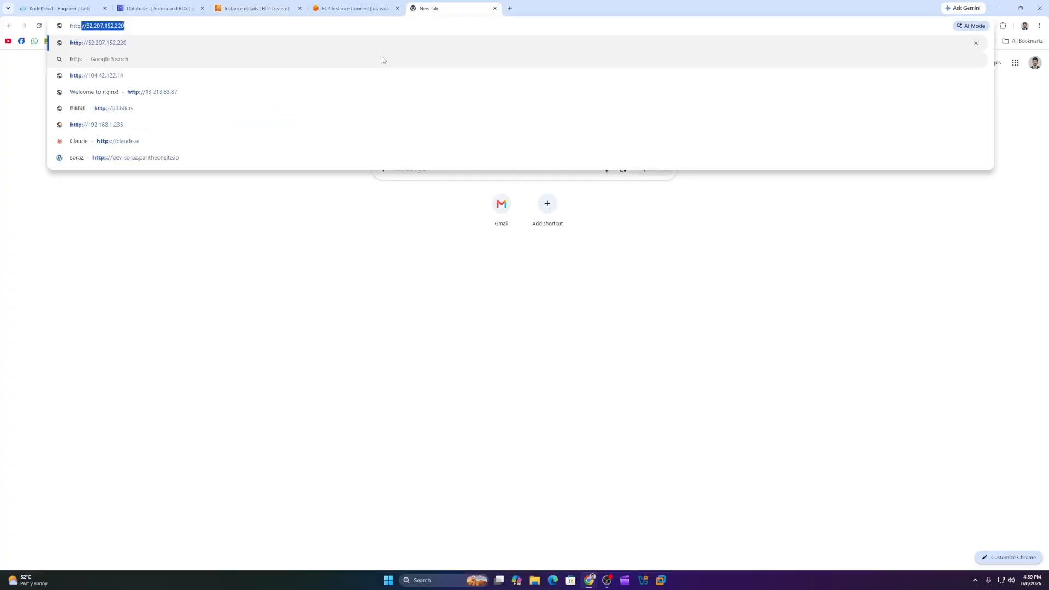
{"action": "left_click", "coordinate": [159, 8]}
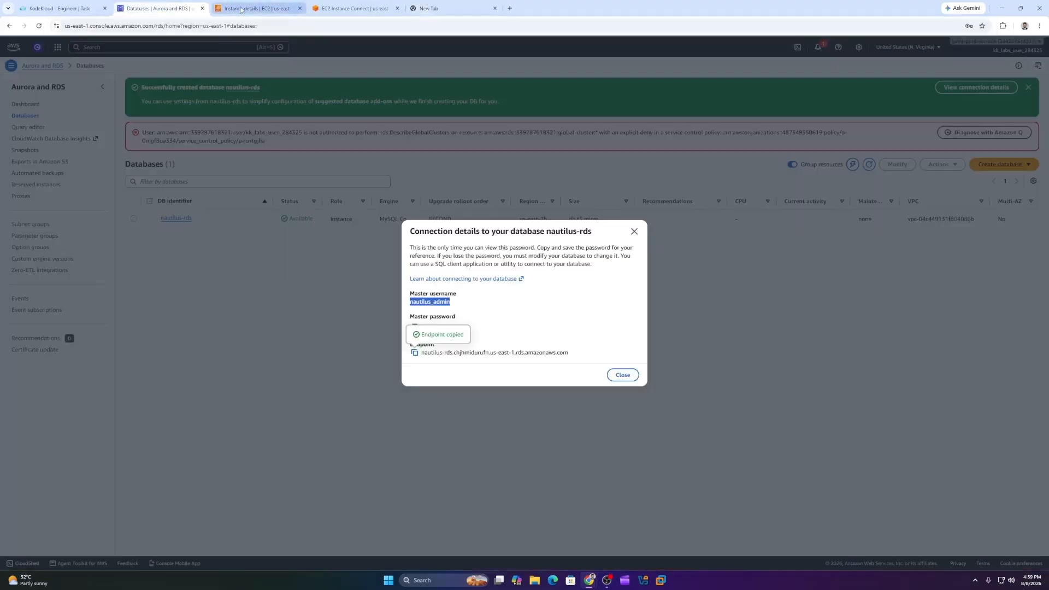
{"action": "left_click", "coordinate": [257, 8]}
{"action": "left_click", "coordinate": [469, 123]}
{"action": "left_click", "coordinate": [445, 10]}
{"action": "left_click", "coordinate": [184, 24]}
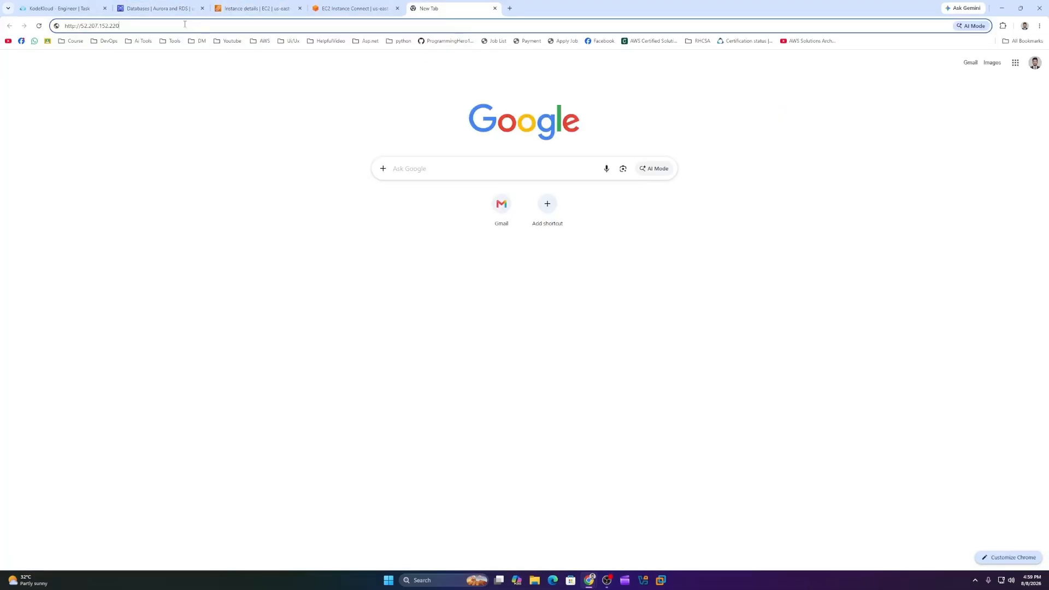
{"action": "key", "text": "BackSpace"}
{"action": "key", "text": "BackSpace"}
{"action": "key", "text": "BackSpace"}
{"action": "key", "text": "BackSpace"}
{"action": "key", "text": "BackSpace"}
{"action": "key", "text": "BackSpace"}
{"action": "key", "text": "BackSpace"}
{"action": "key", "text": "BackSpace"}
{"action": "key", "text": "BackSpace"}
{"action": "key", "text": "BackSpace"}
{"action": "key", "text": "BackSpace"}
{"action": "key", "text": "BackSpace"}
{"action": "key", "text": "BackSpace"}
{"action": "key", "text": "BackSpace"}
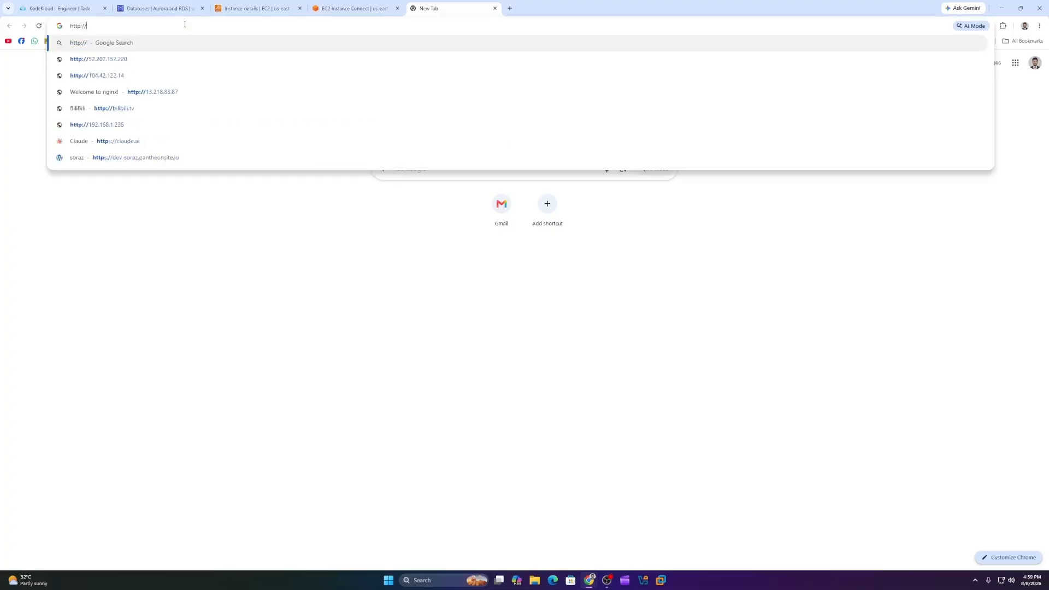
{"action": "right_click", "coordinate": [96, 26]}
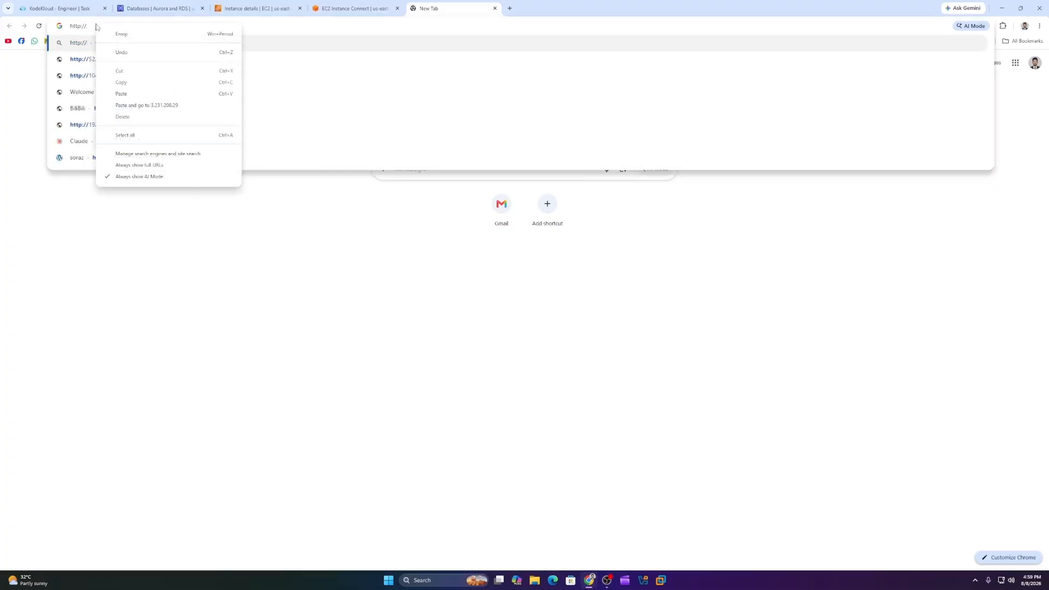
{"action": "left_click", "coordinate": [126, 95]}
{"action": "key", "text": "Return"}
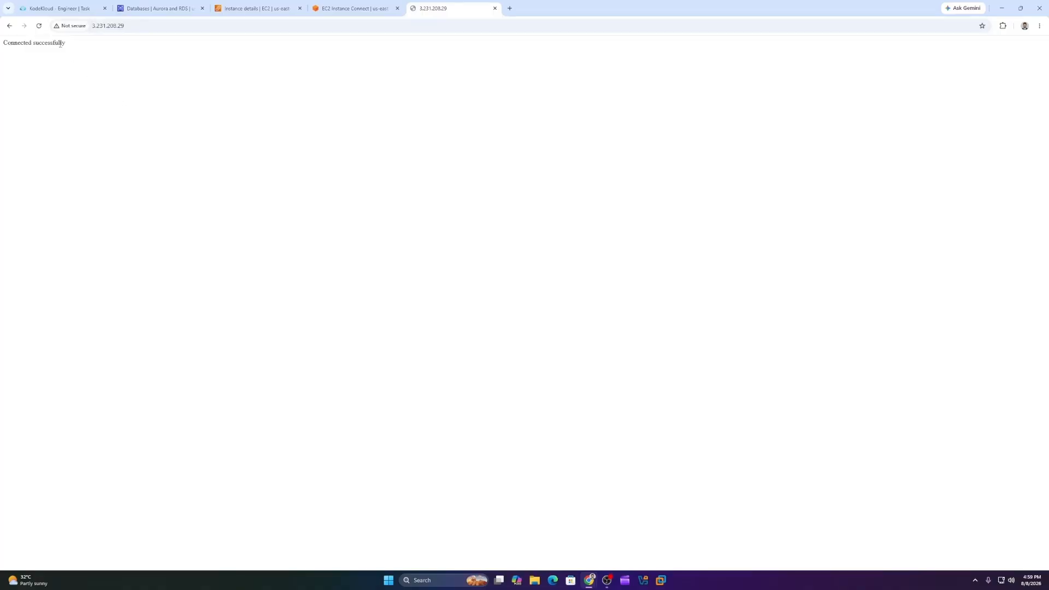
{"action": "scroll", "coordinate": [109, 112], "scroll_direction": "up", "scroll_amount": 5, "text": "ctrl"}
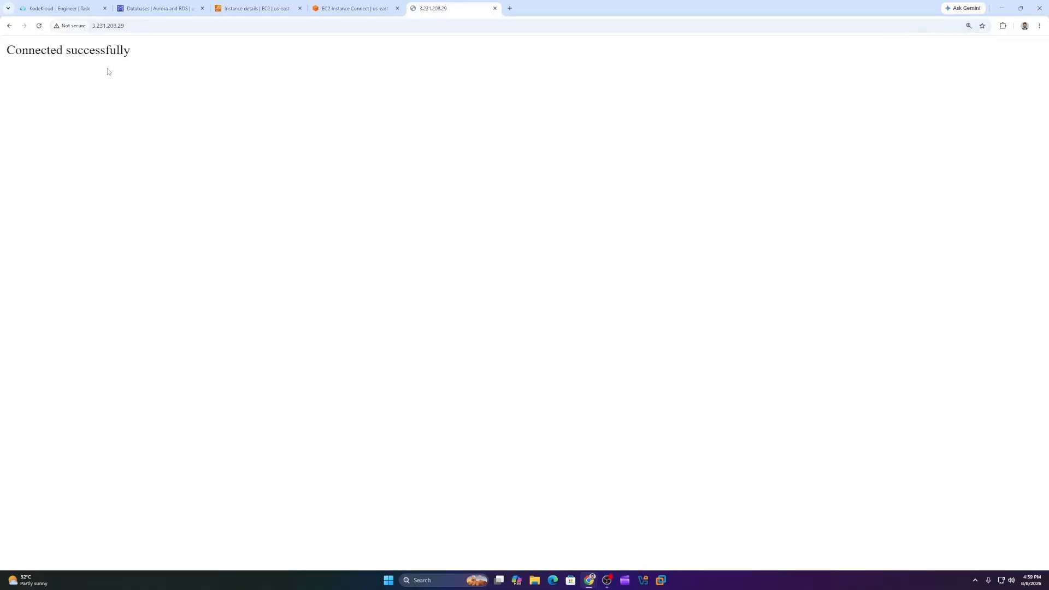
- Return to the KodeKloud task, submit it for checking and confirm marking it as finished
{"action": "left_click", "coordinate": [74, 6]}
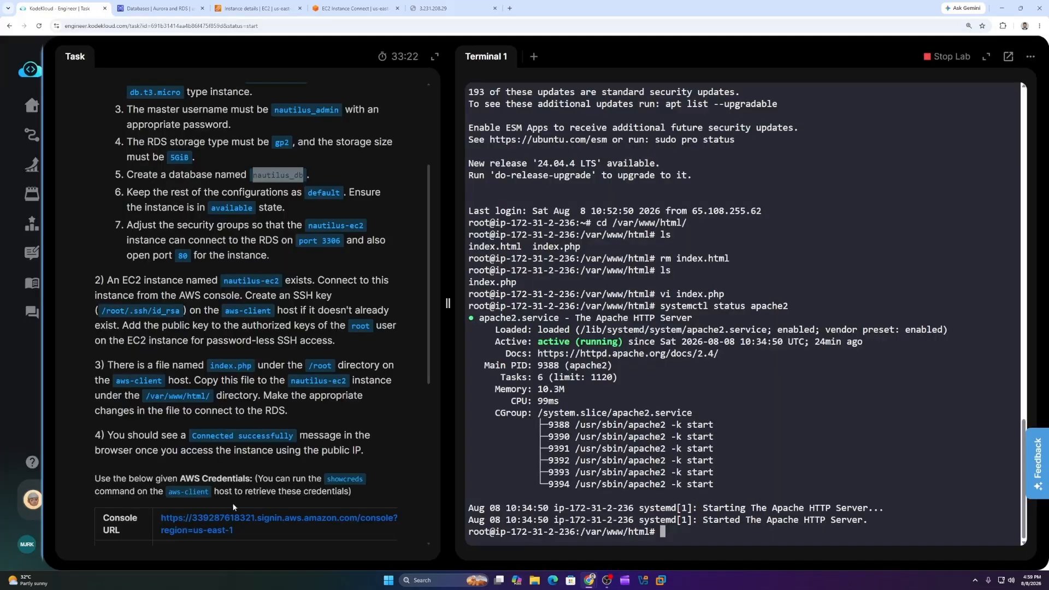
{"action": "scroll", "coordinate": [235, 506], "scroll_direction": "down", "scroll_amount": 4}
{"action": "scroll", "coordinate": [235, 469], "scroll_direction": "down", "scroll_amount": 2}
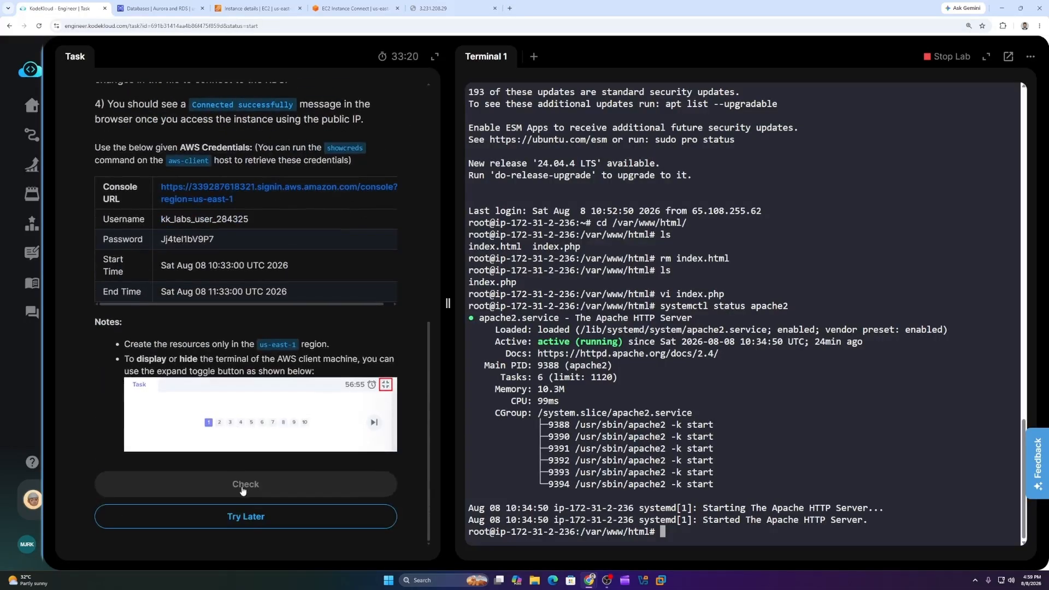
{"action": "left_click", "coordinate": [242, 485]}
{"action": "left_click", "coordinate": [580, 330]}
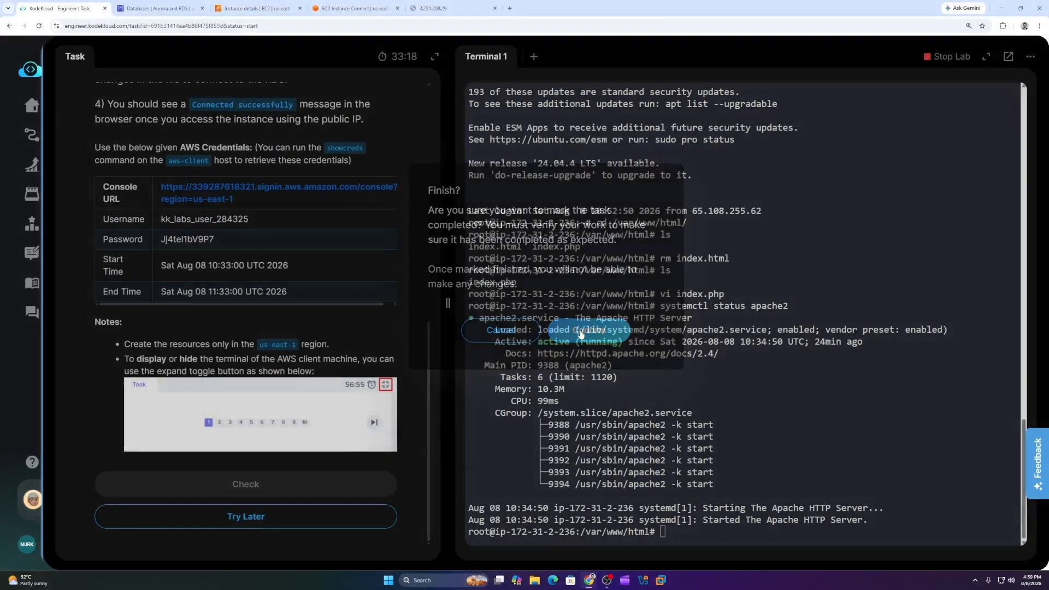